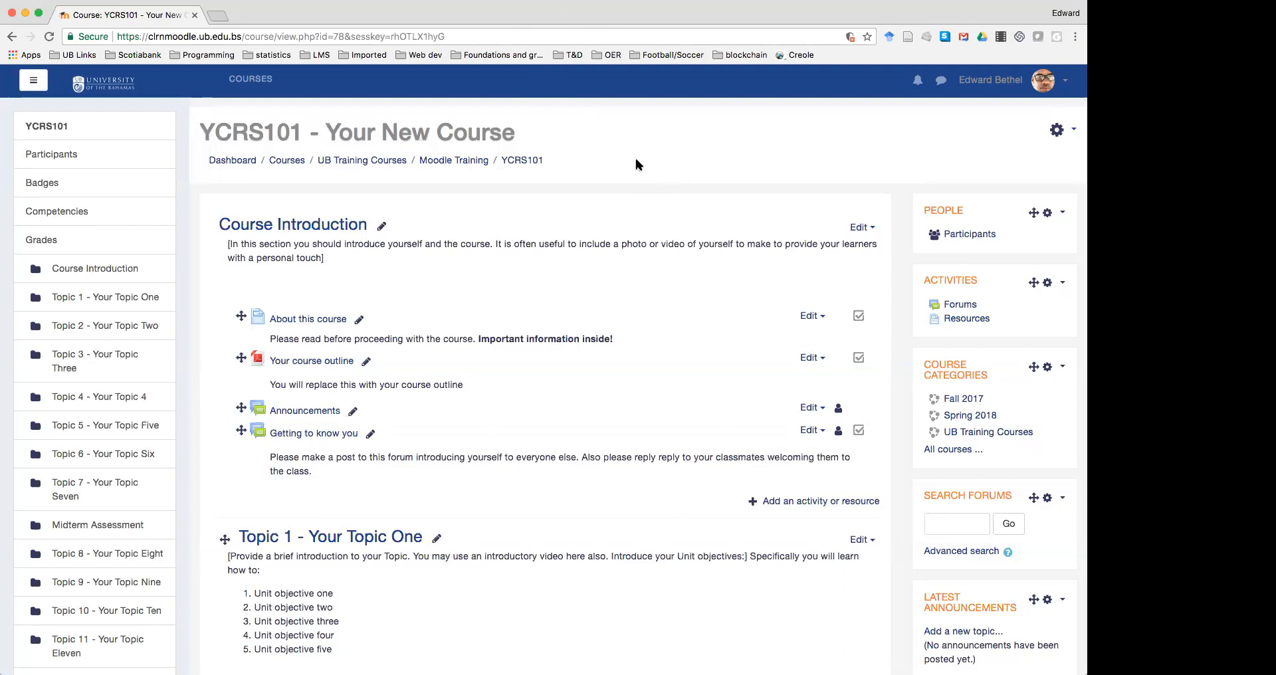
Make sure course editing mode is turned on
scroll(624, 246, down, 3)
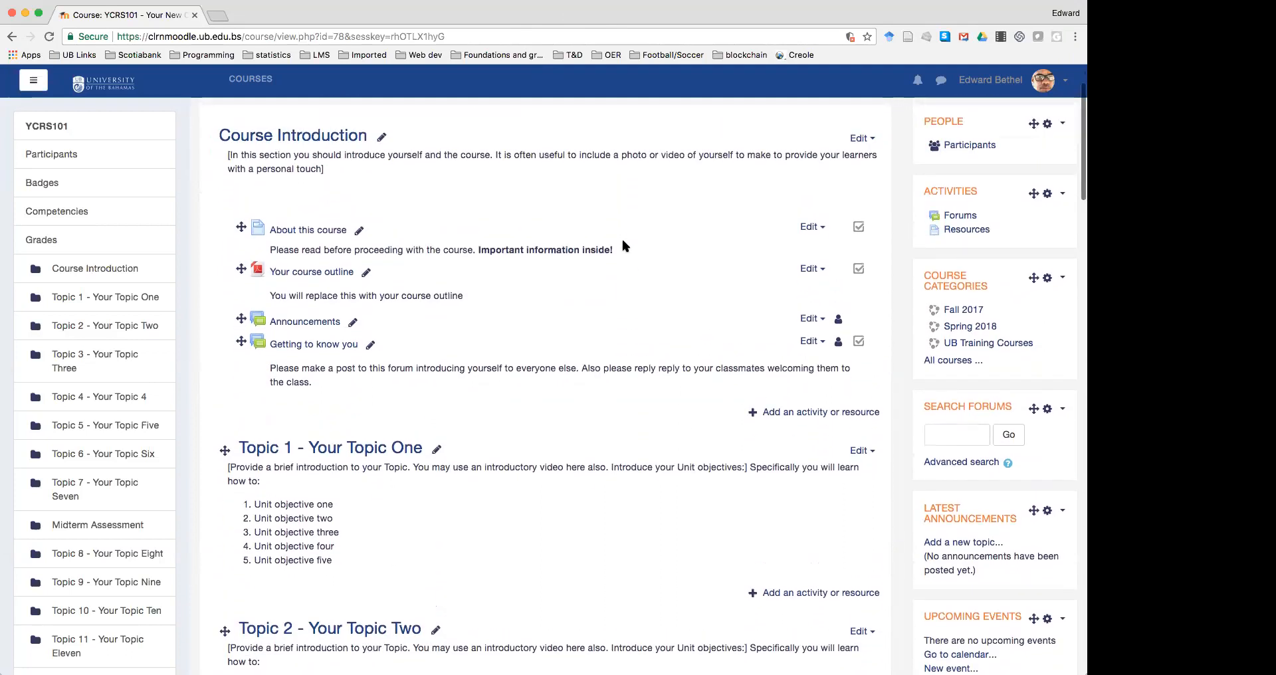
scroll(619, 234, down, 1)
scroll(620, 234, up, 2)
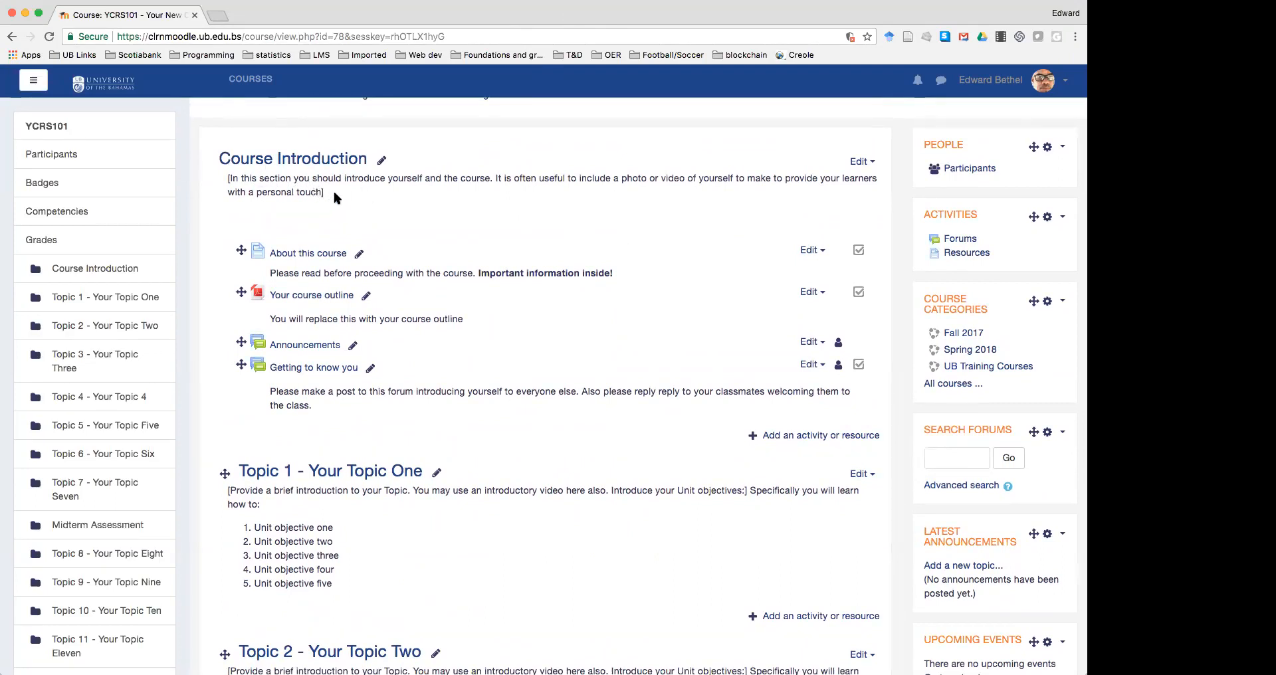
scroll(354, 204, down, 5)
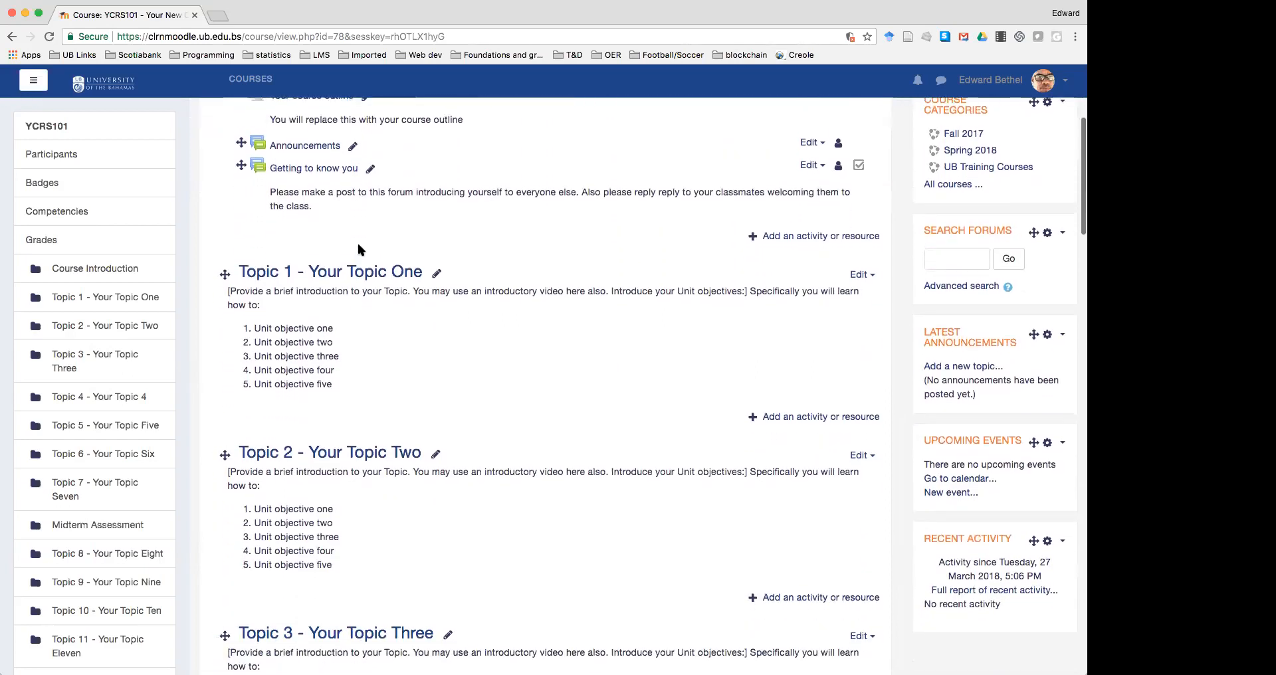
scroll(357, 249, down, 14)
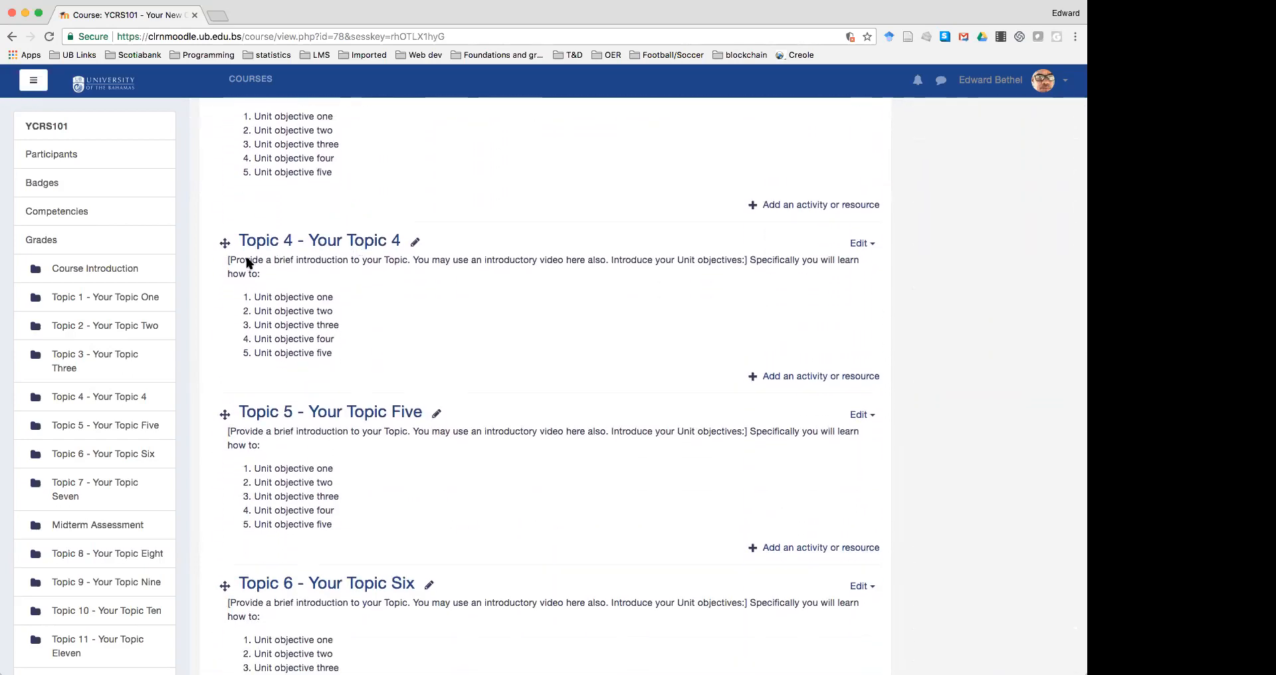
scroll(269, 258, up, 20)
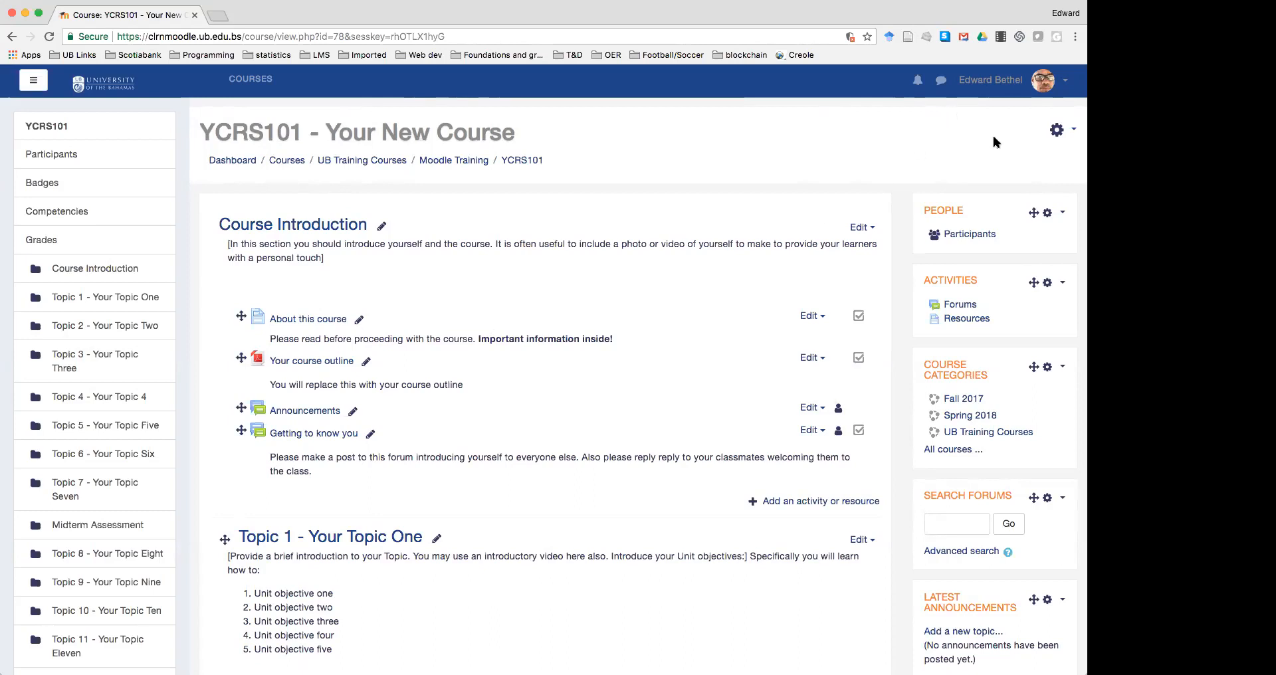
click(1058, 130)
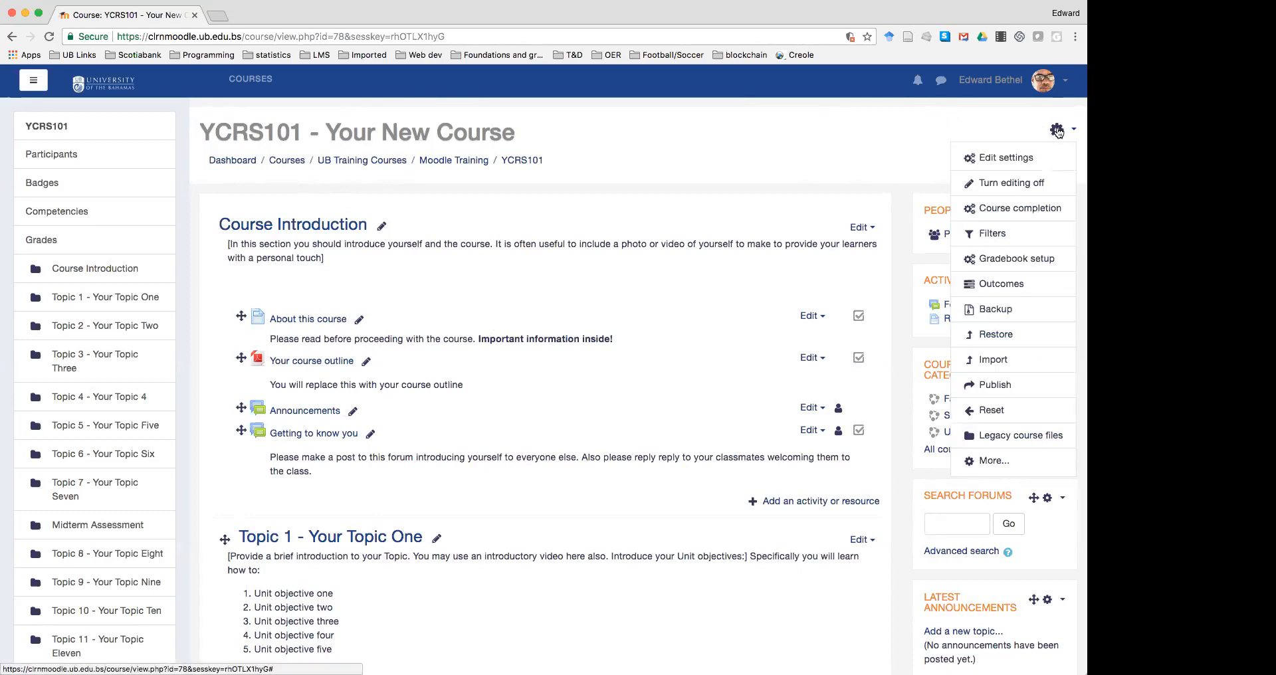
click(1014, 181)
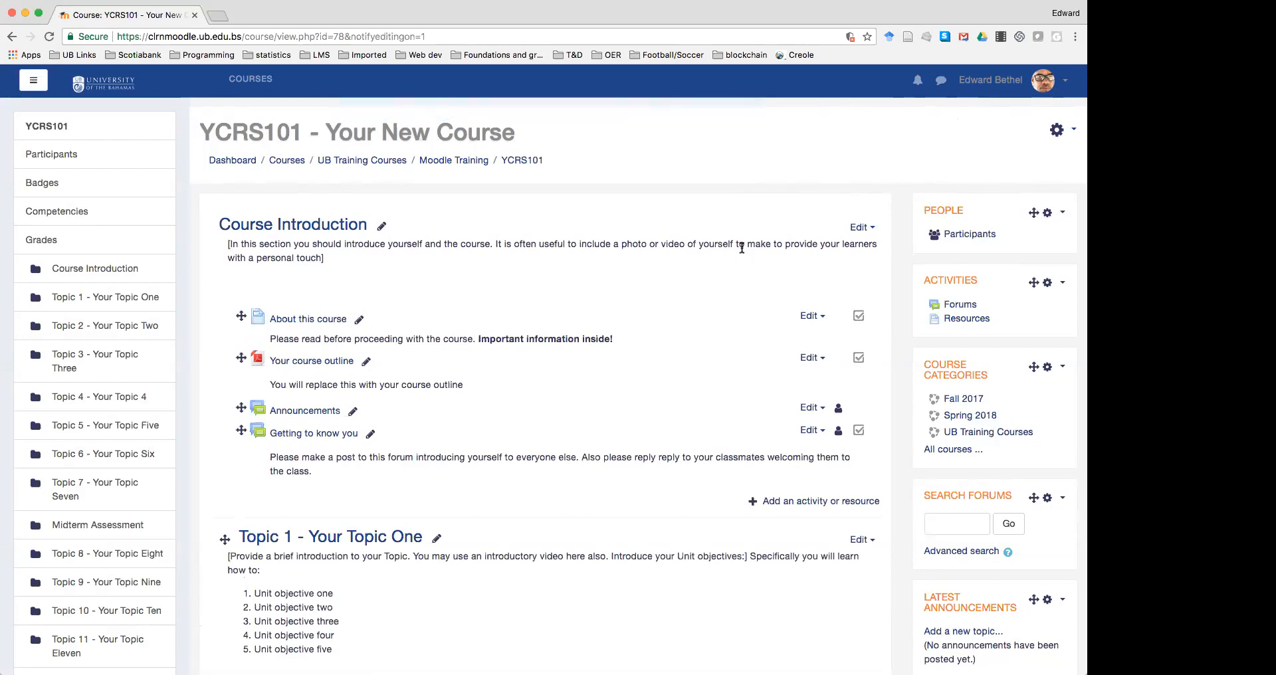
Rename the Course Introduction section to 'INTRODUCTION TO YCRS101'
click(384, 228)
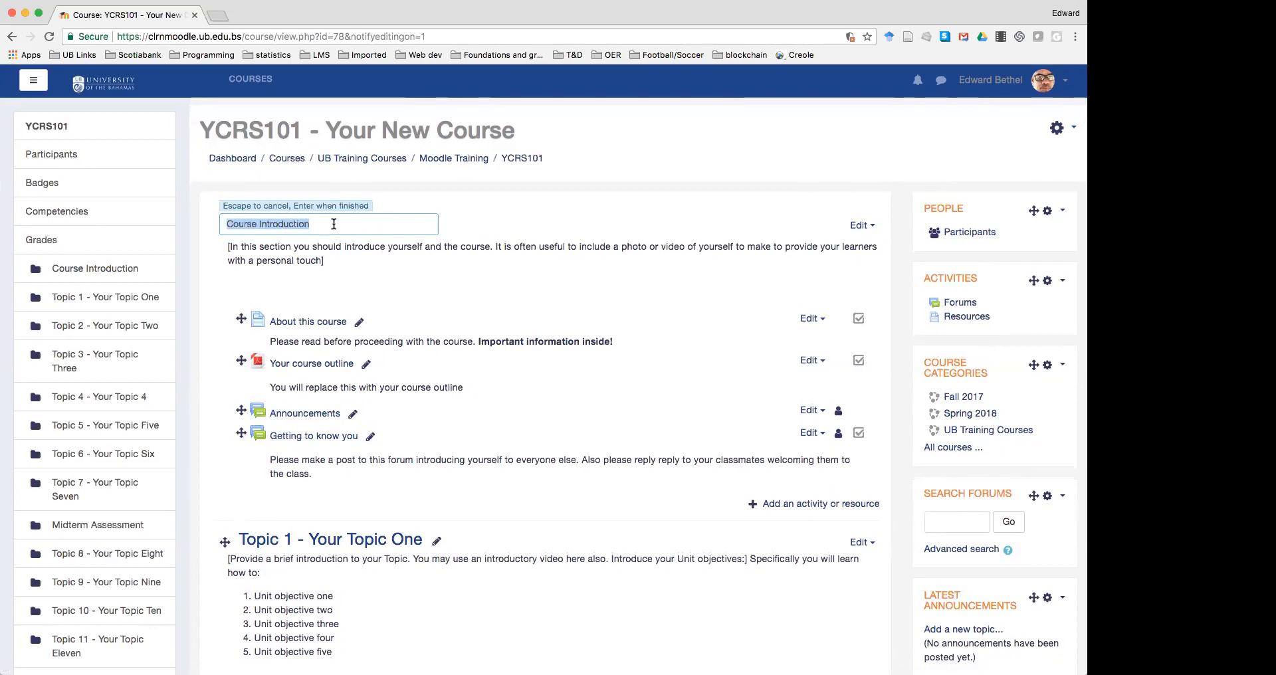
text(IN)
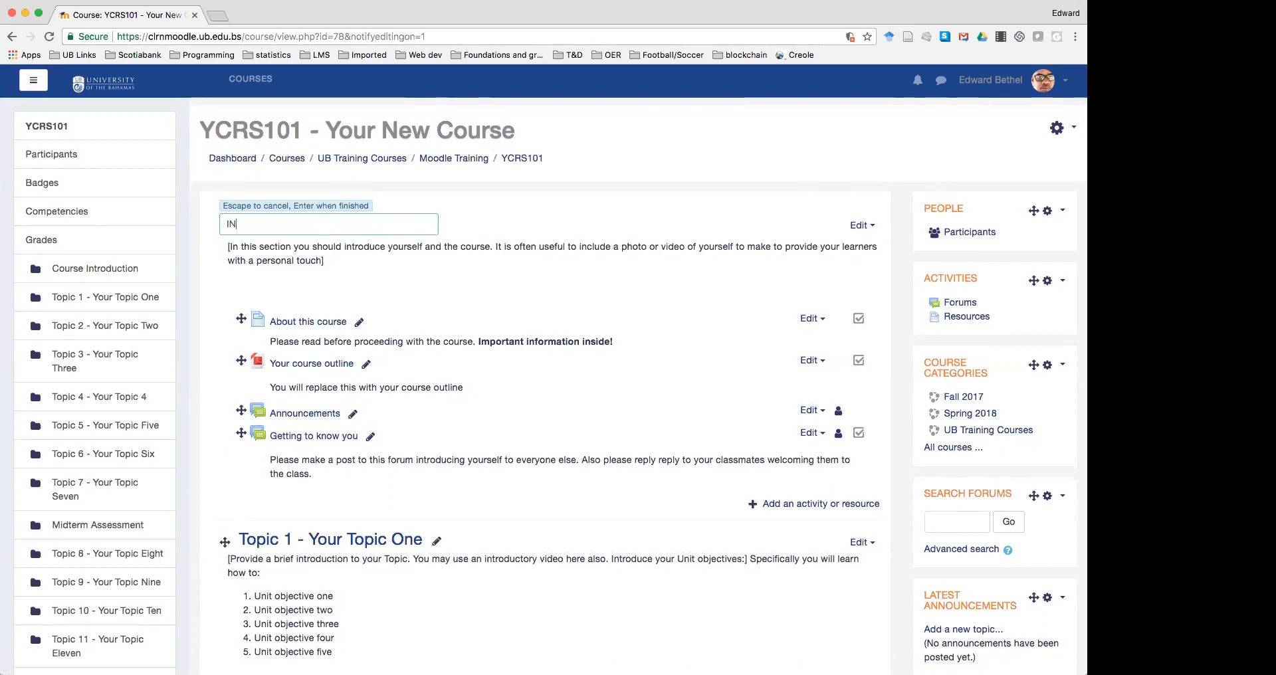
text(TRODUCTION TO YCRS101)
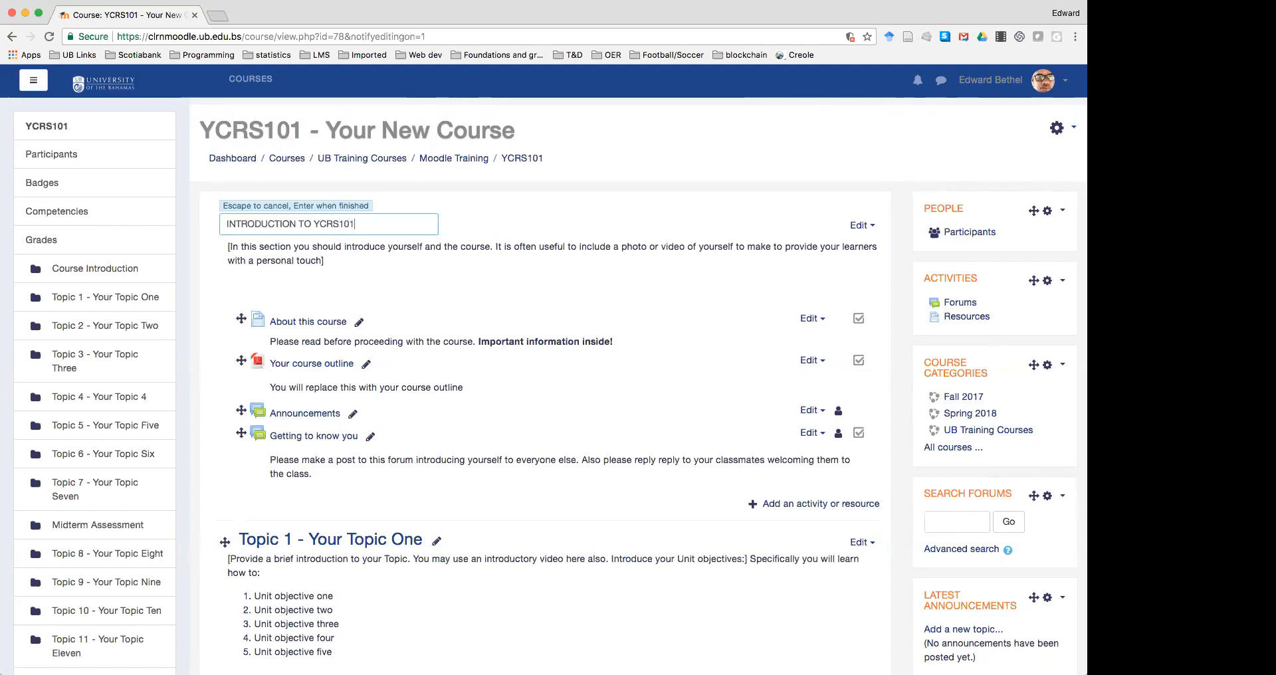
key(Return)
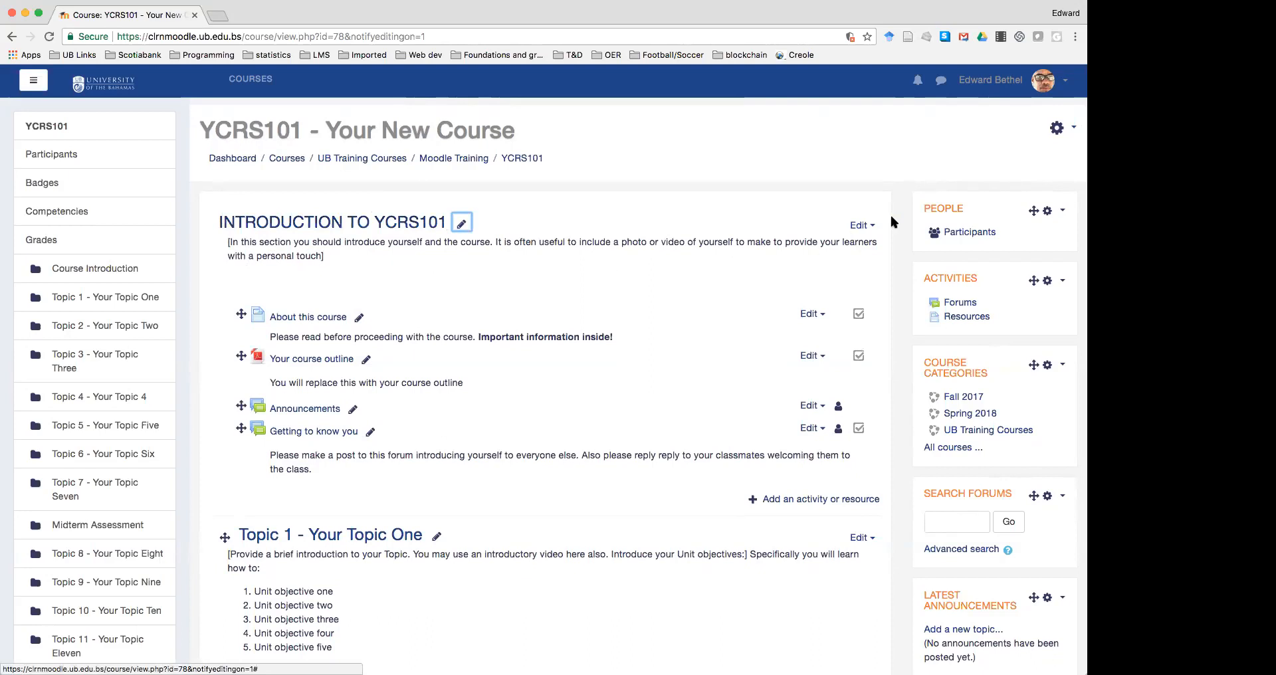
click(864, 226)
Replace the placeholder summary with 'This is my introduction to the course YCRS101 - Your Course'
click(827, 250)
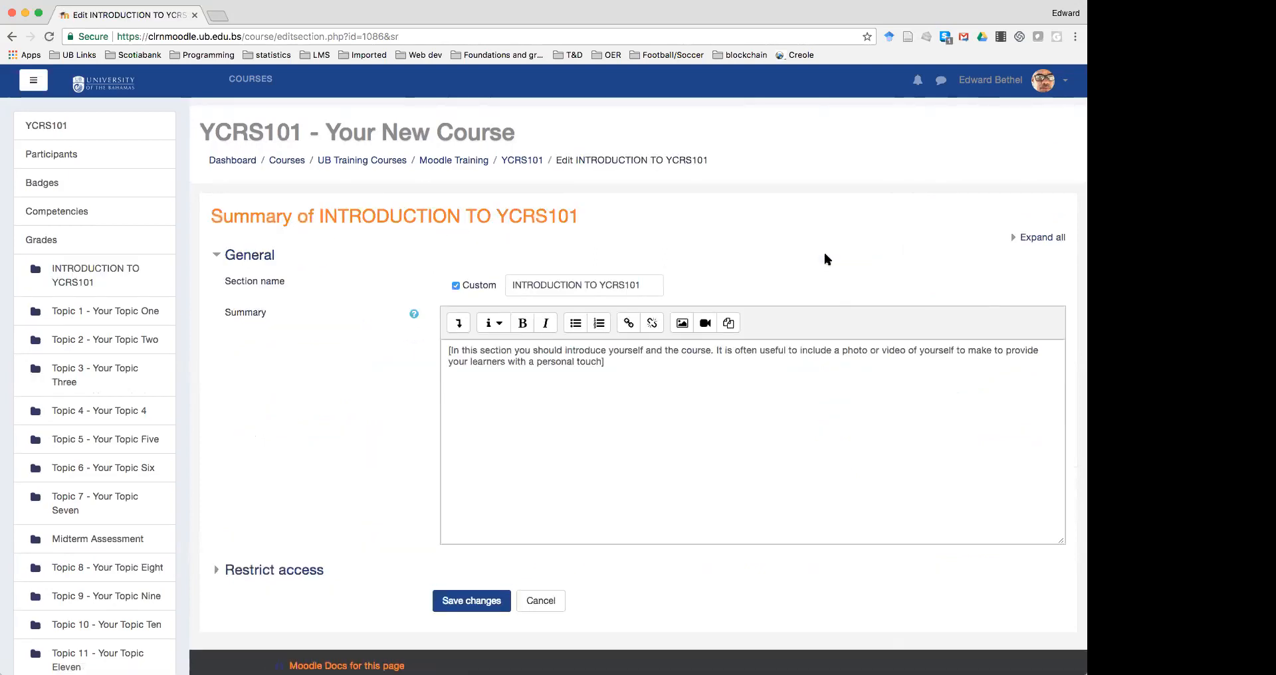
click(624, 368)
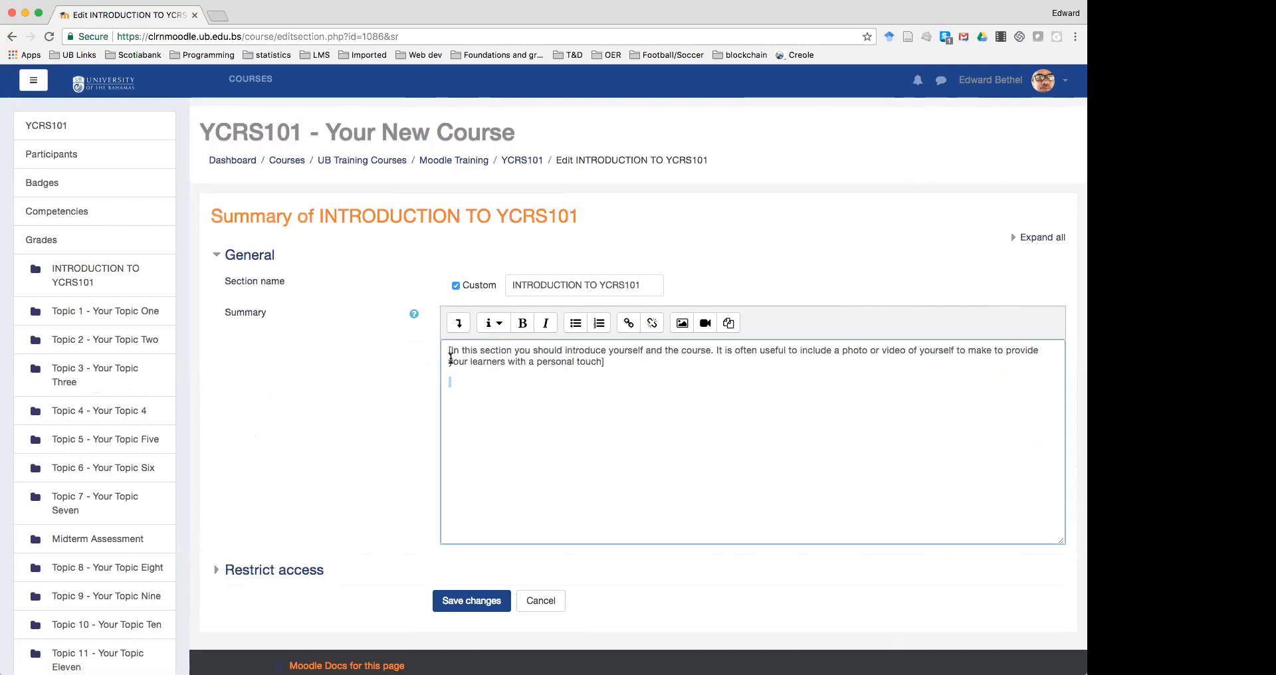
drag(449, 351, 623, 368)
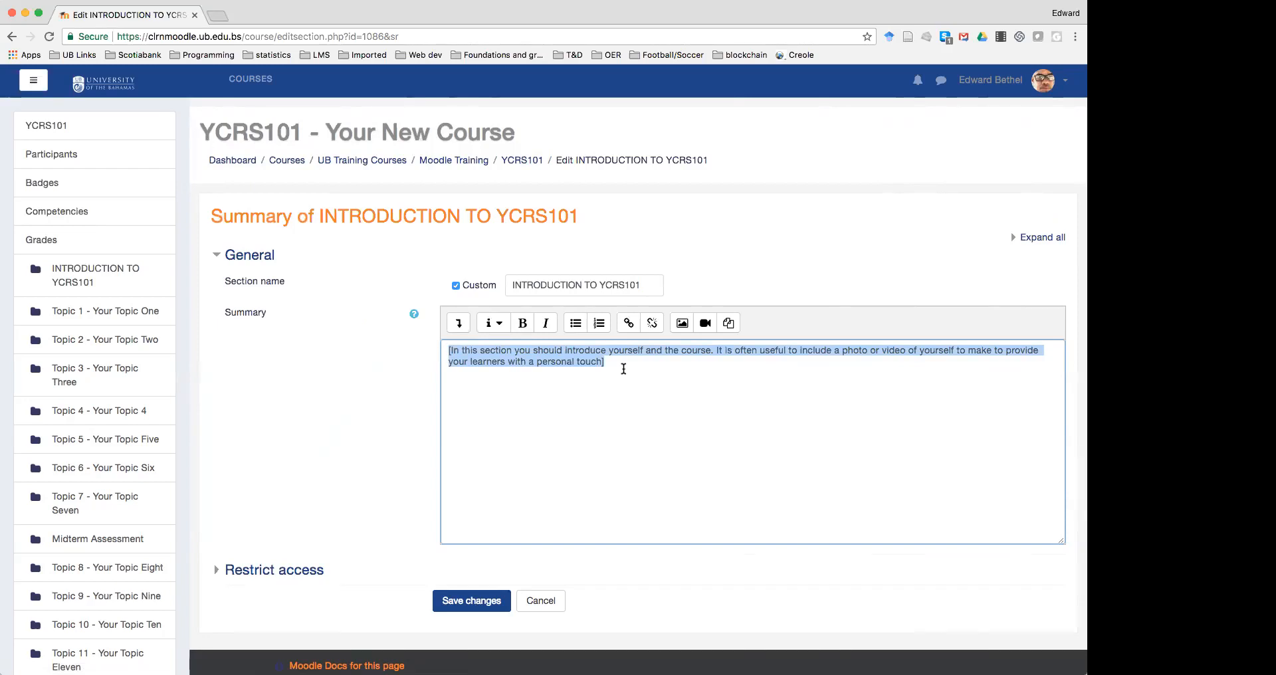
text(THIS IS)
key(BackSpace)
key(BackSpace)
key(BackSpace)
key(BackSpace)
key(BackSpace)
key(BackSpace)
text(his is my introduction to)
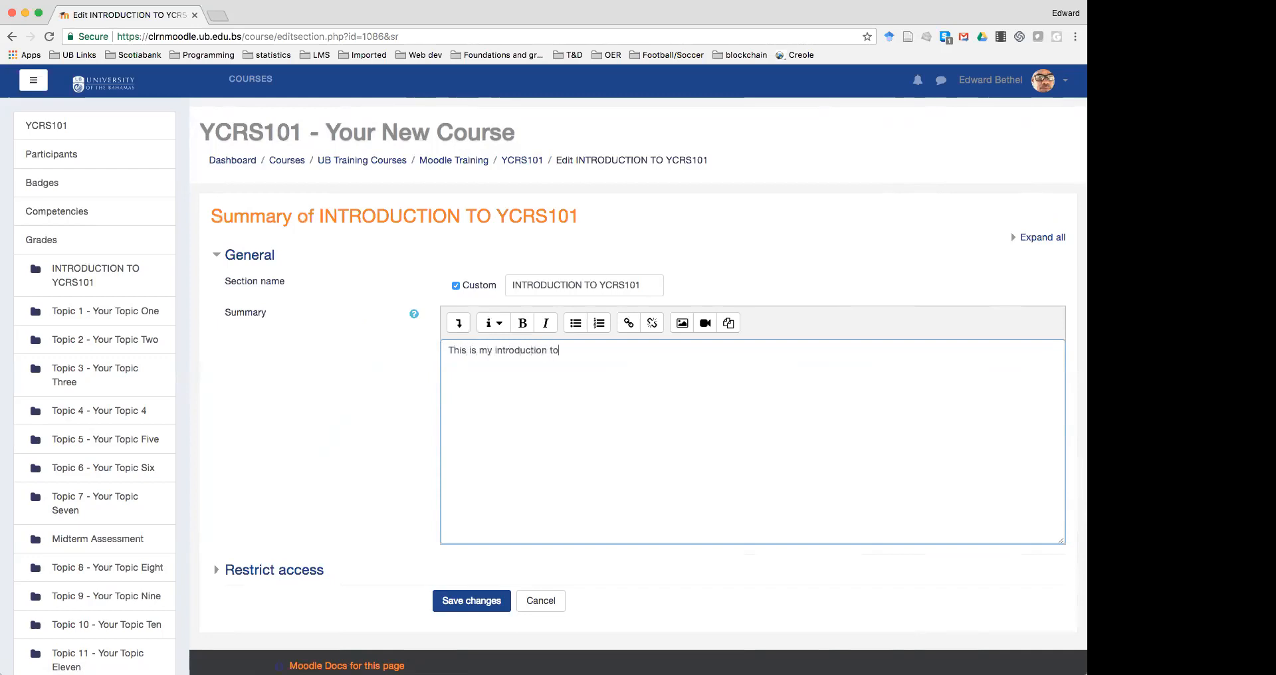
text( the cours e YCRS101 - Your Course.)
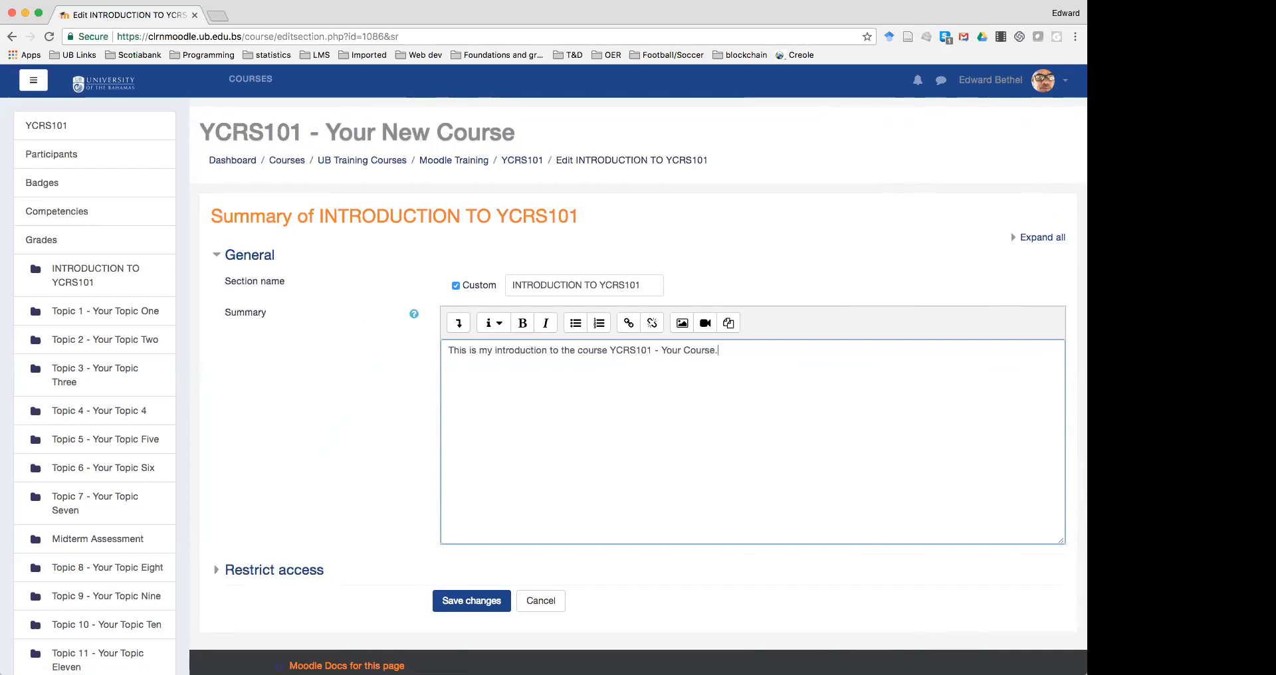
text(I am Dr.)
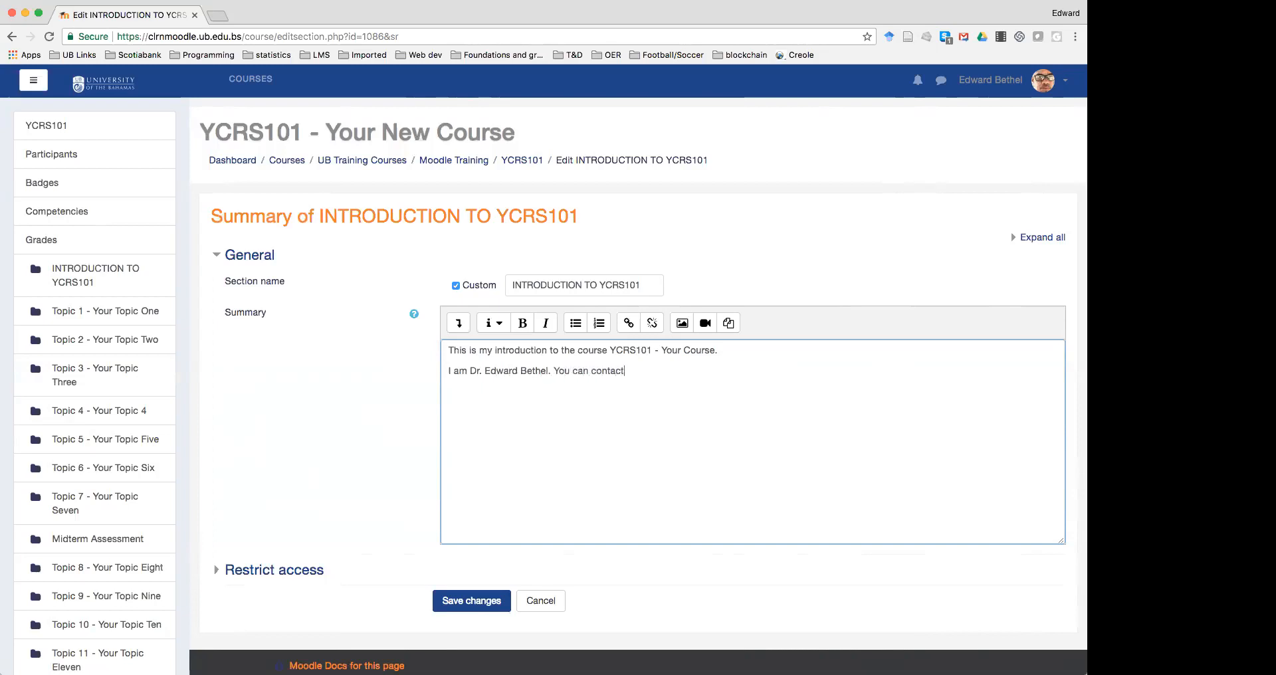
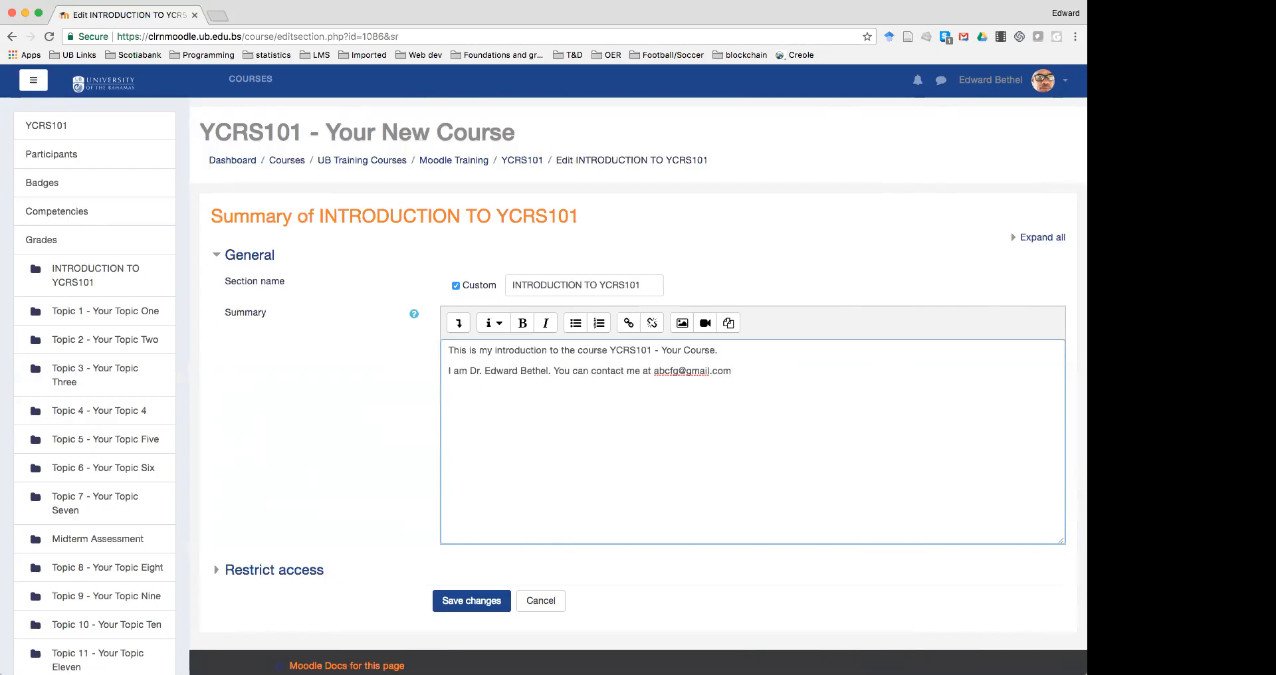
Add the instructor's name and contact e-mail, then the phone number on a new line
key(Return)
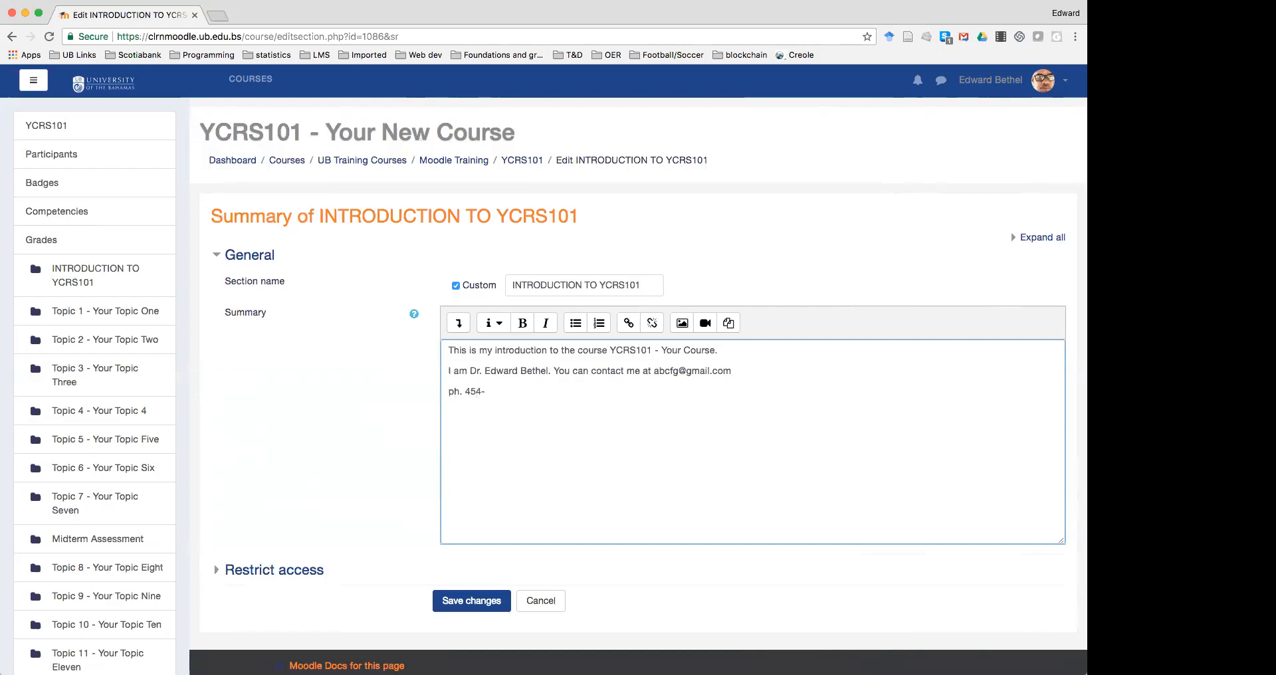
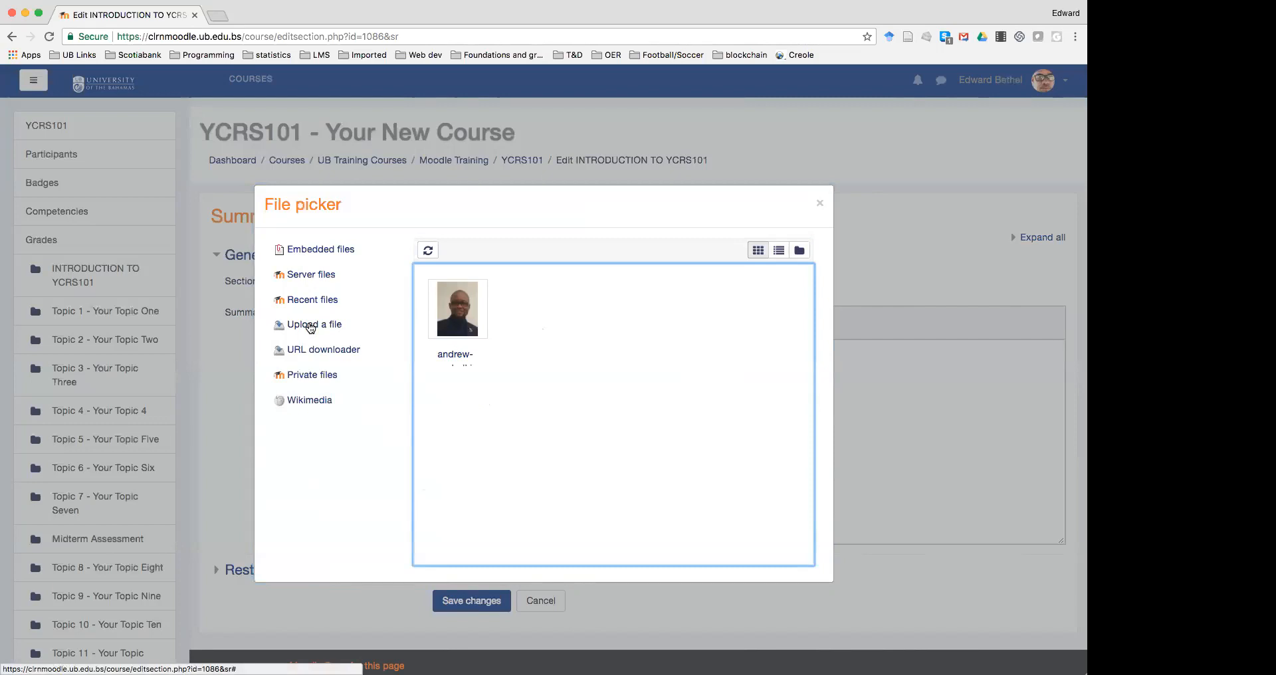
Upload the instructor photo into the summary with a description naming the instructor
click(313, 324)
click(476, 330)
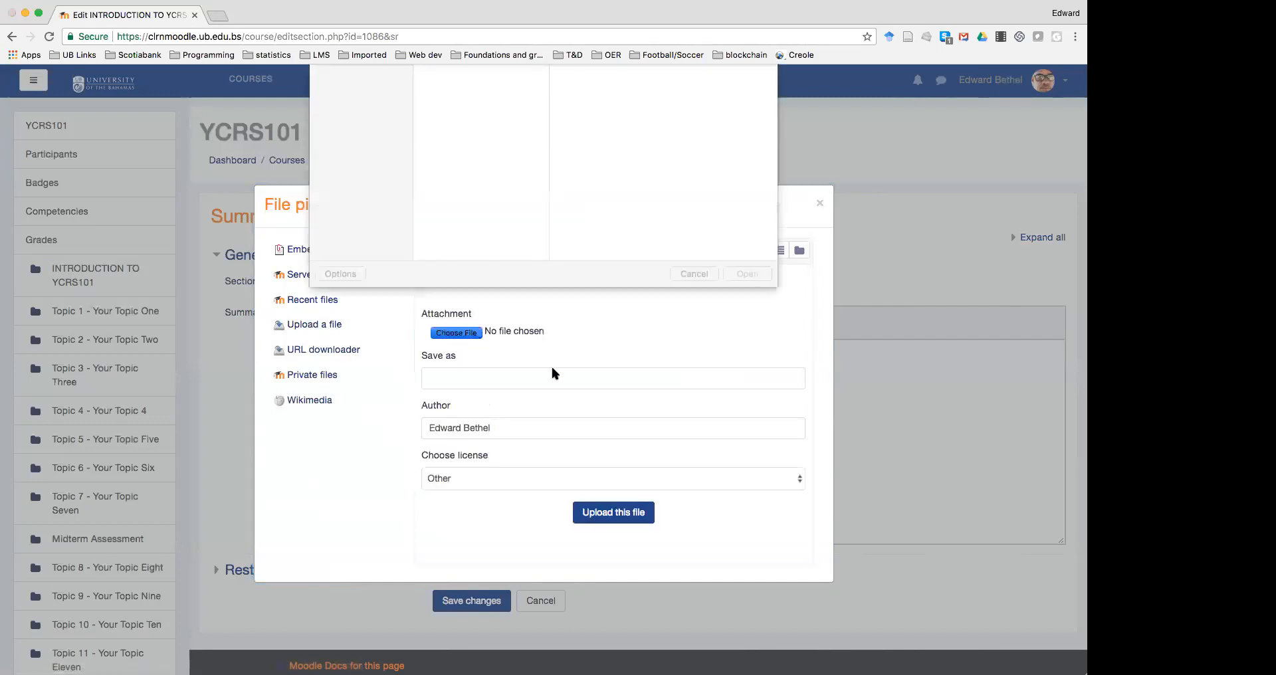
scroll(441, 234, down, 10)
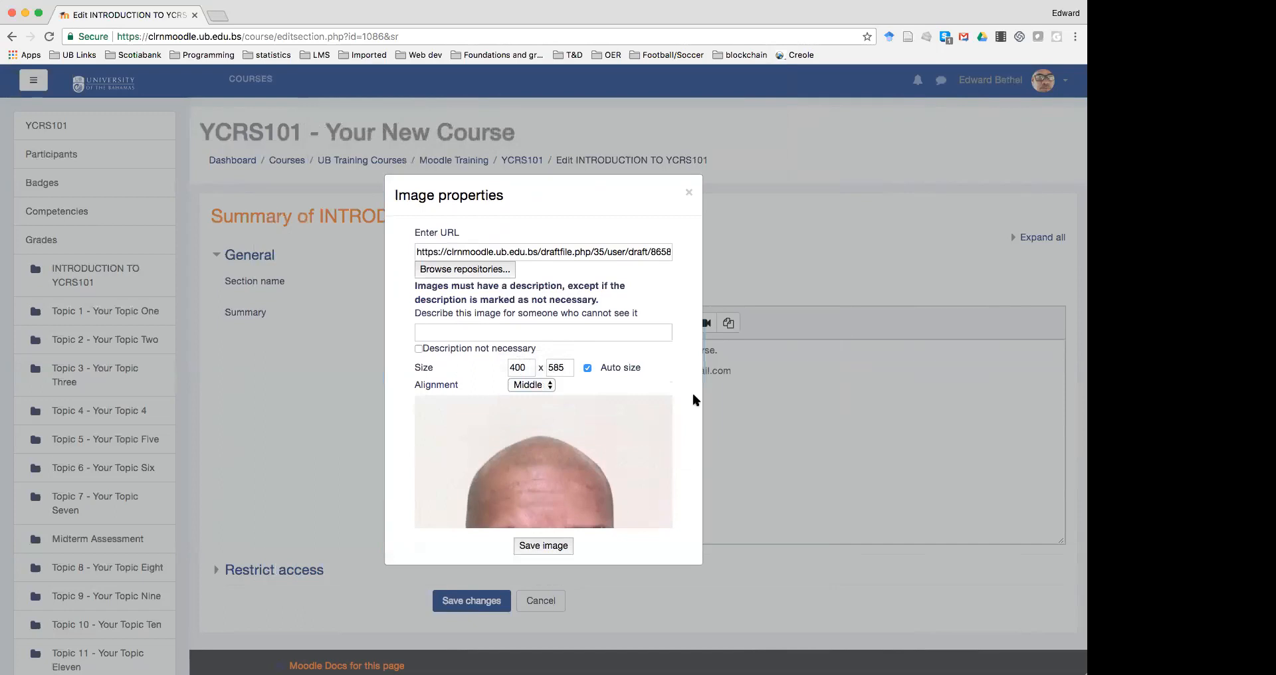
click(626, 330)
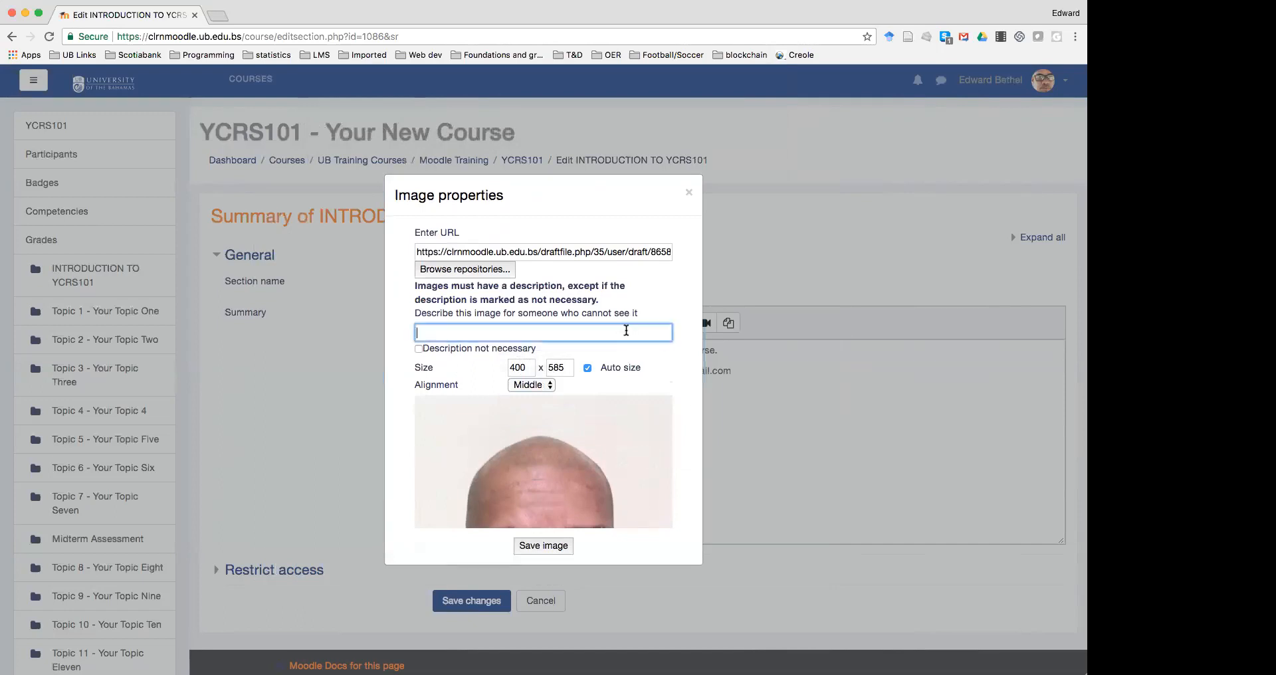
text(Edward)
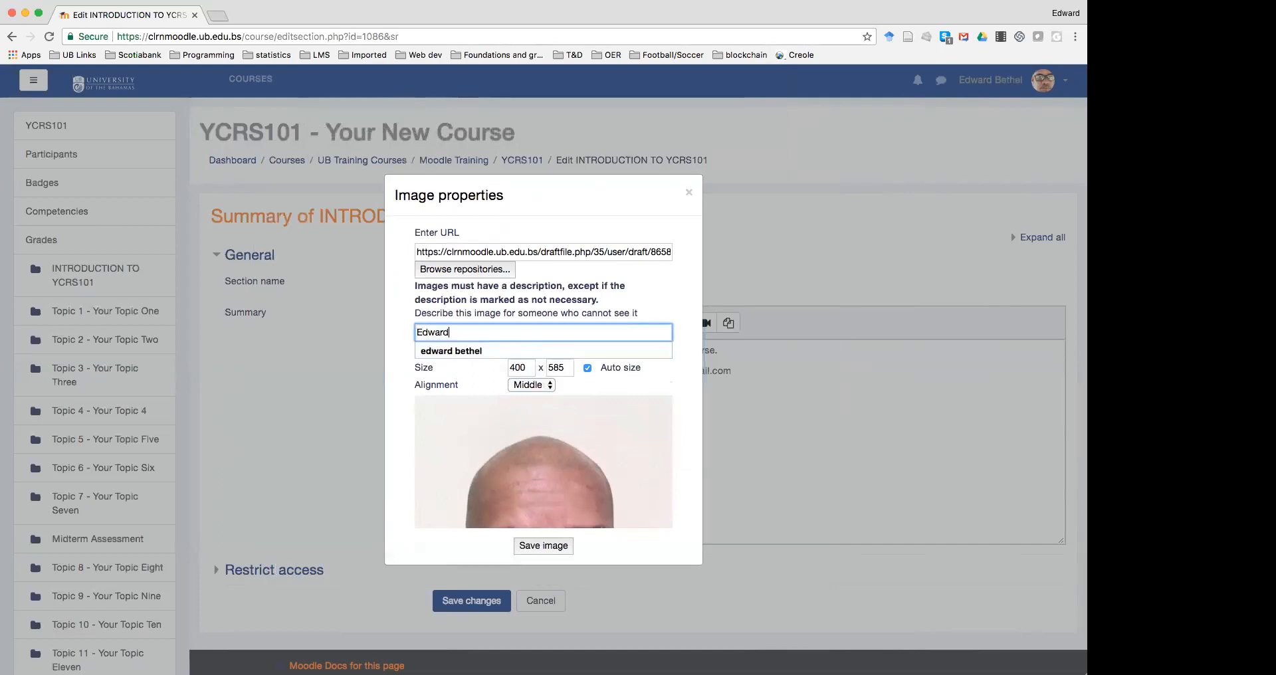
click(568, 351)
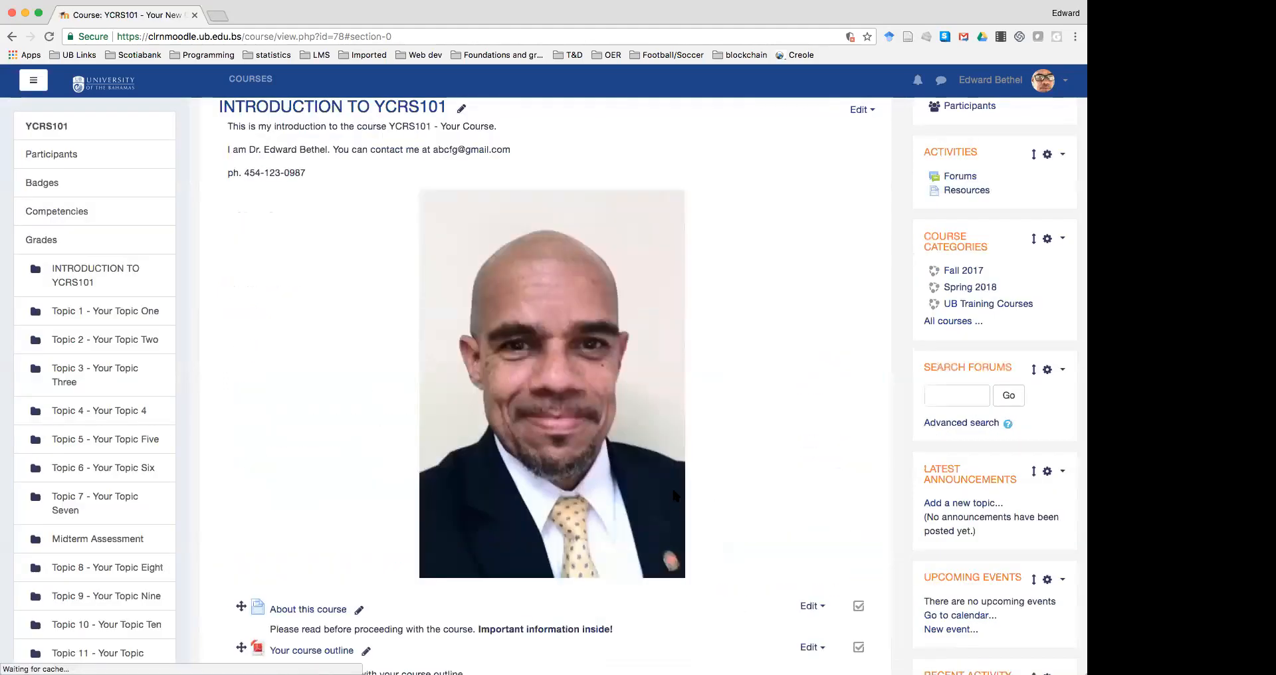
scroll(681, 487, up, 2)
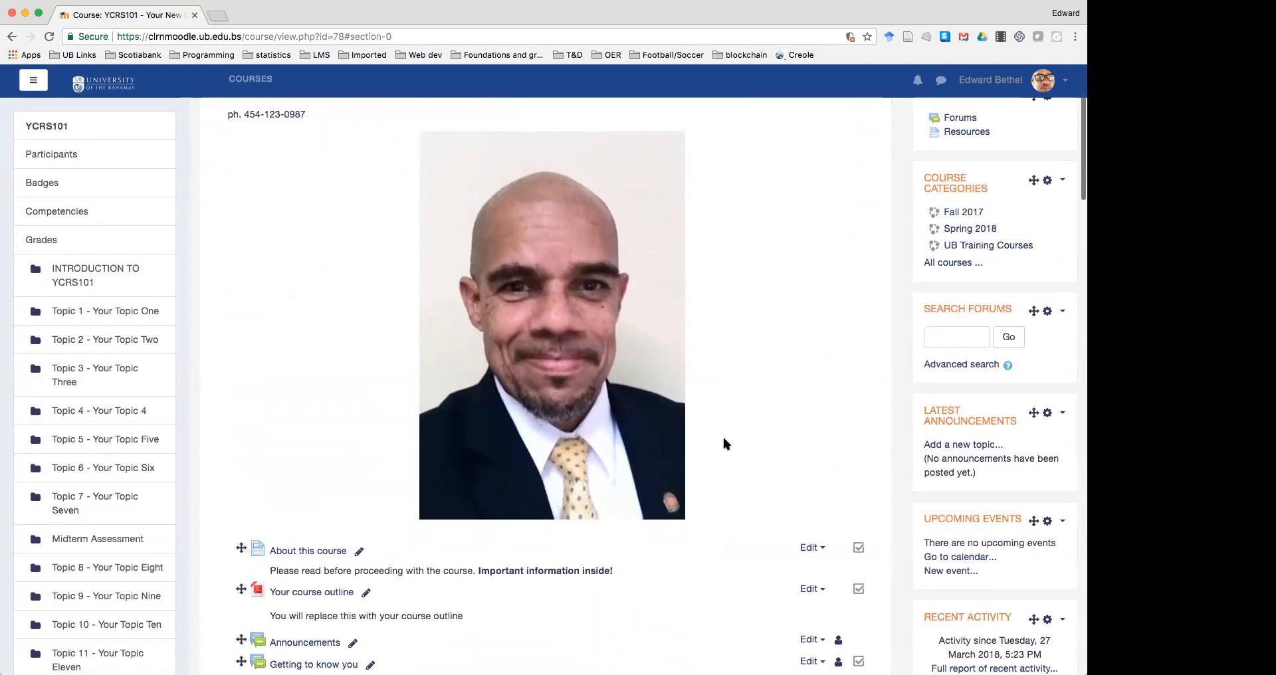
scroll(723, 439, up, 6)
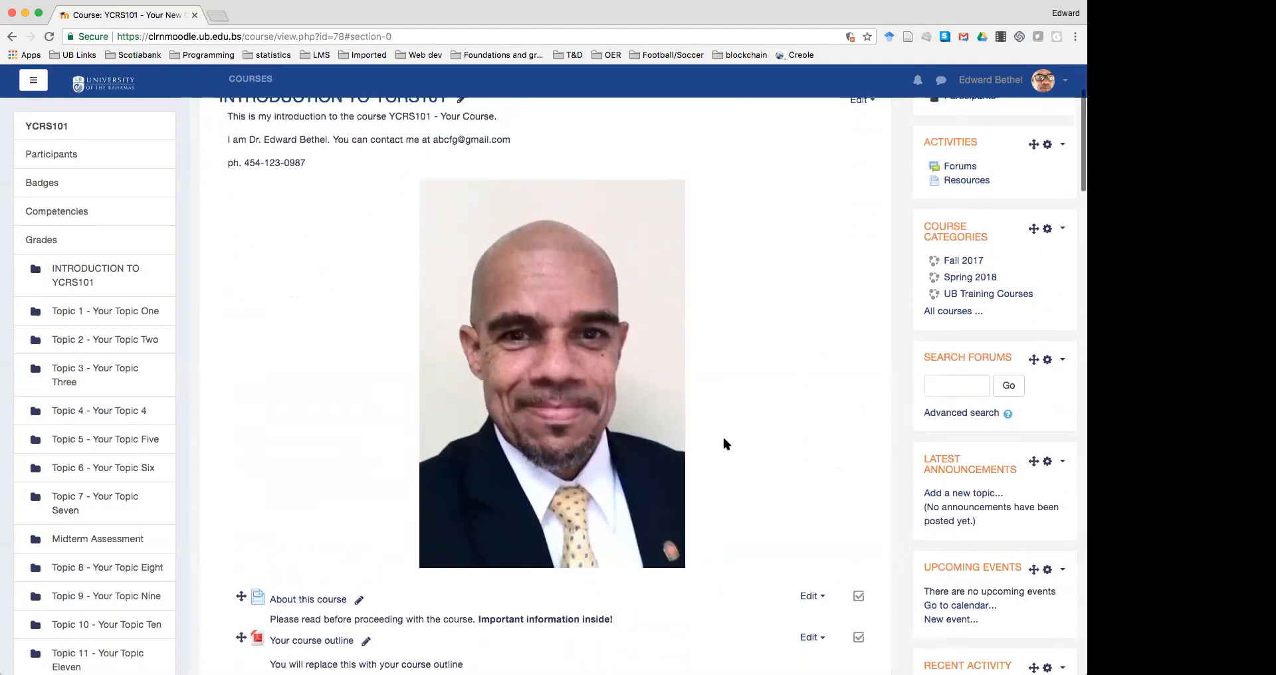
scroll(724, 439, down, 4)
scroll(724, 443, down, 5)
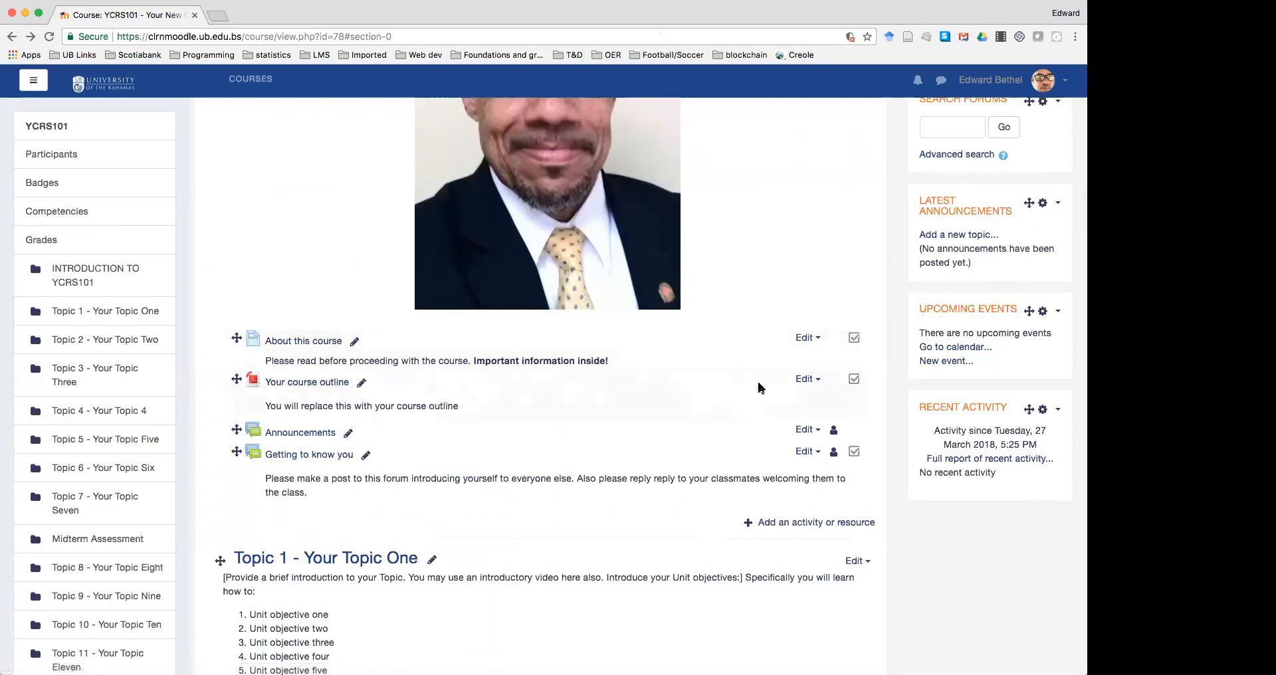
Delete the placeholder 'Your course outline' item and bring up the activity and resource chooser
click(819, 380)
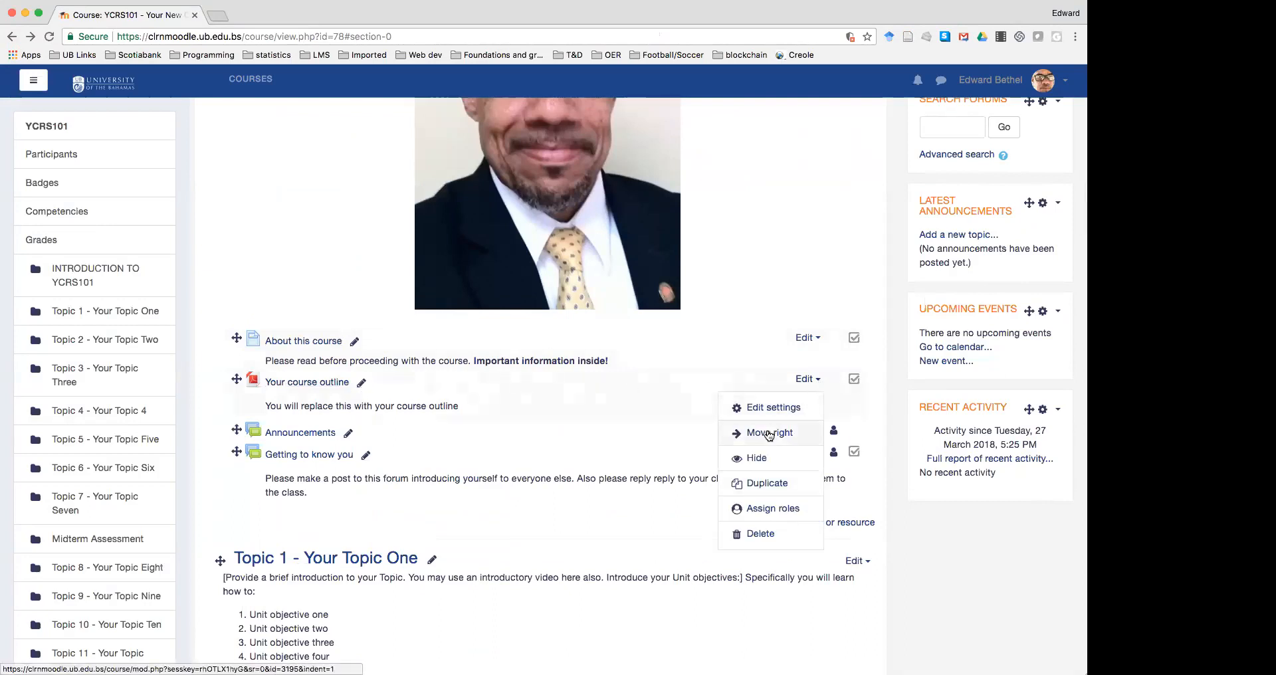
click(762, 530)
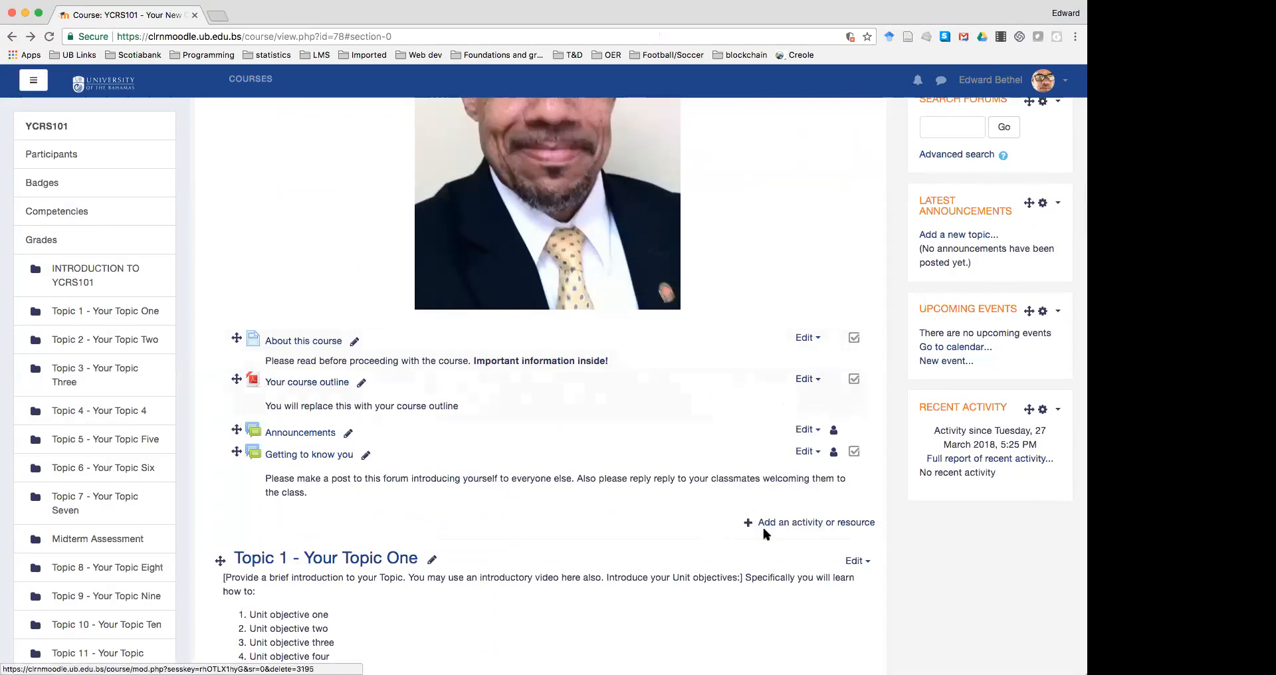
click(575, 464)
click(817, 472)
Create a new File resource named 'YCRS101 - Course Outline'
click(377, 450)
click(606, 620)
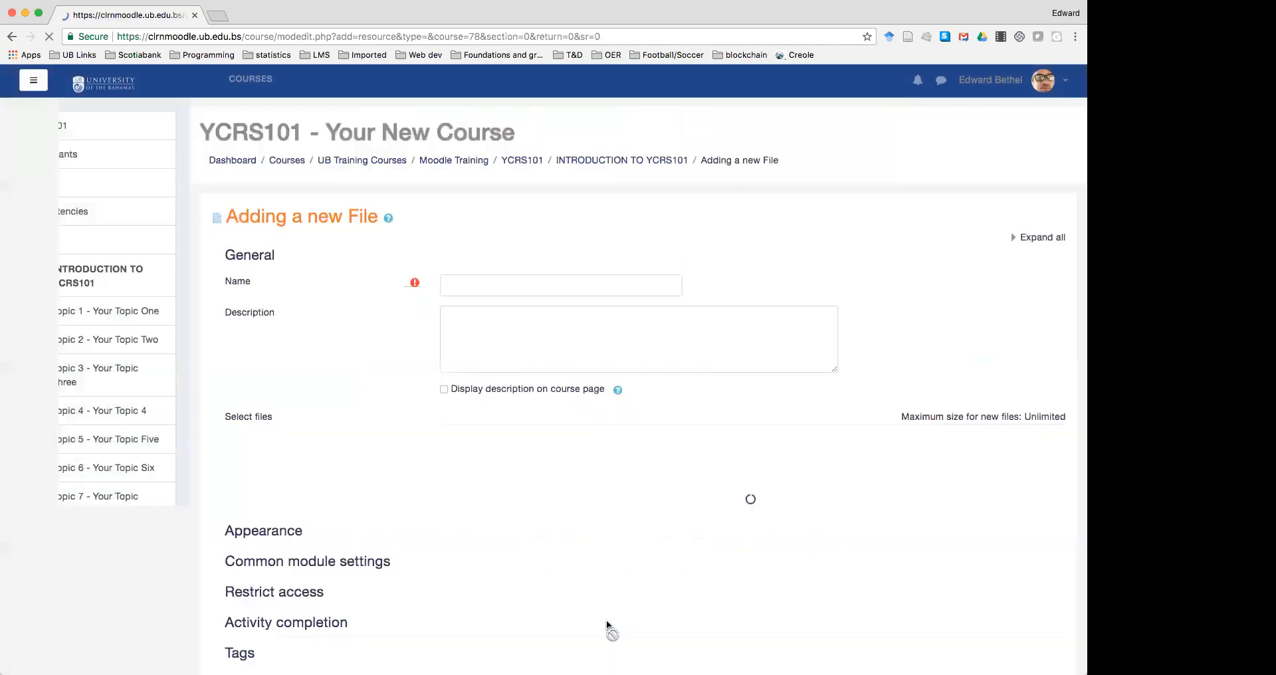
click(516, 291)
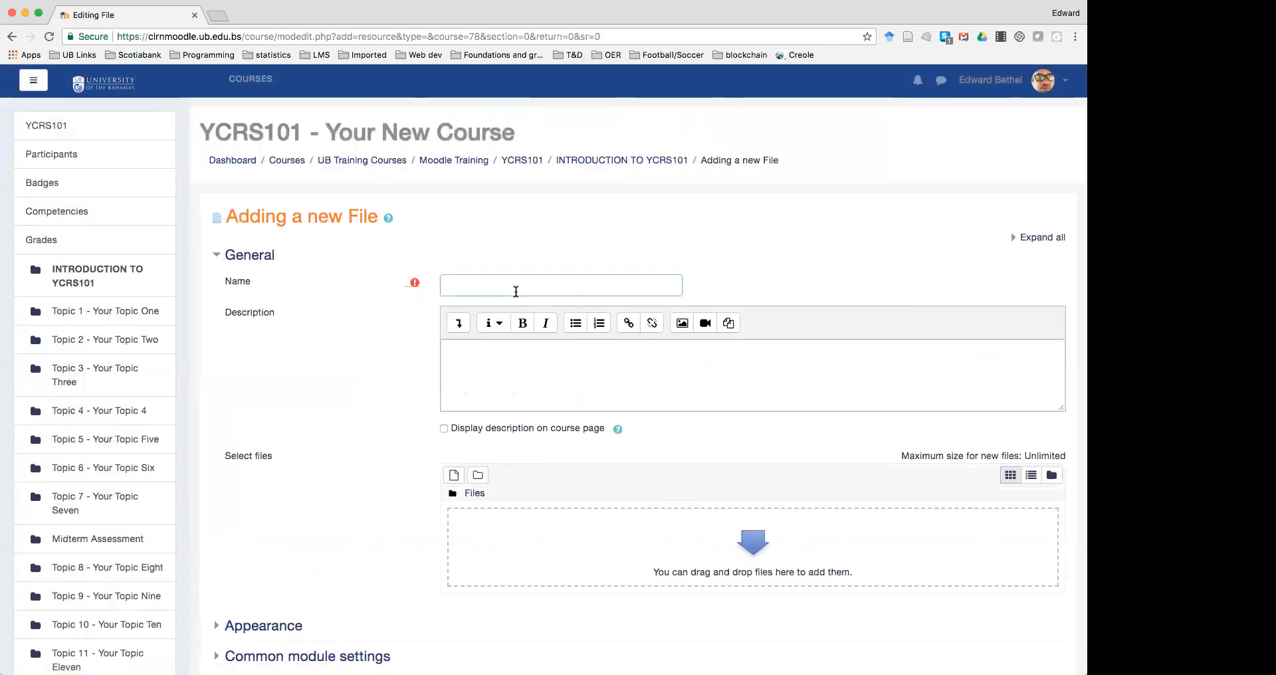
text(cours)
key(BackSpace)
key(BackSpace)
key(BackSpace)
key(BackSpace)
key(BackSpace)
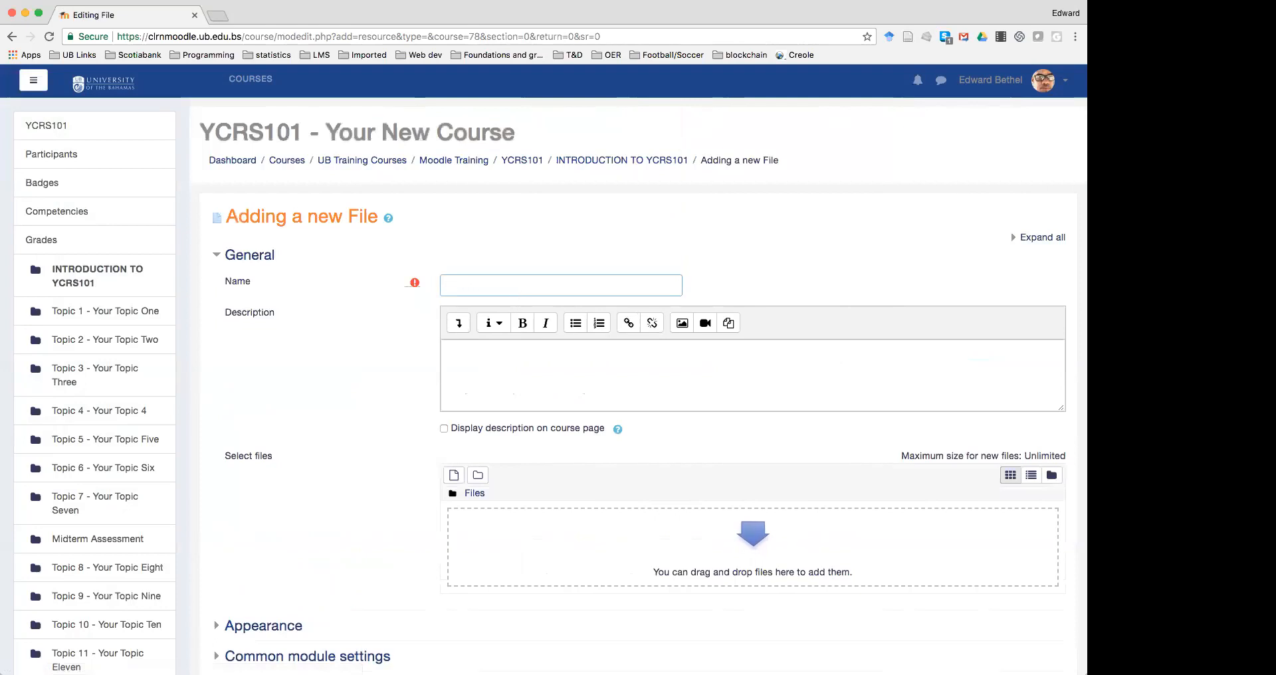
text(YCRS101 - Course Outline)
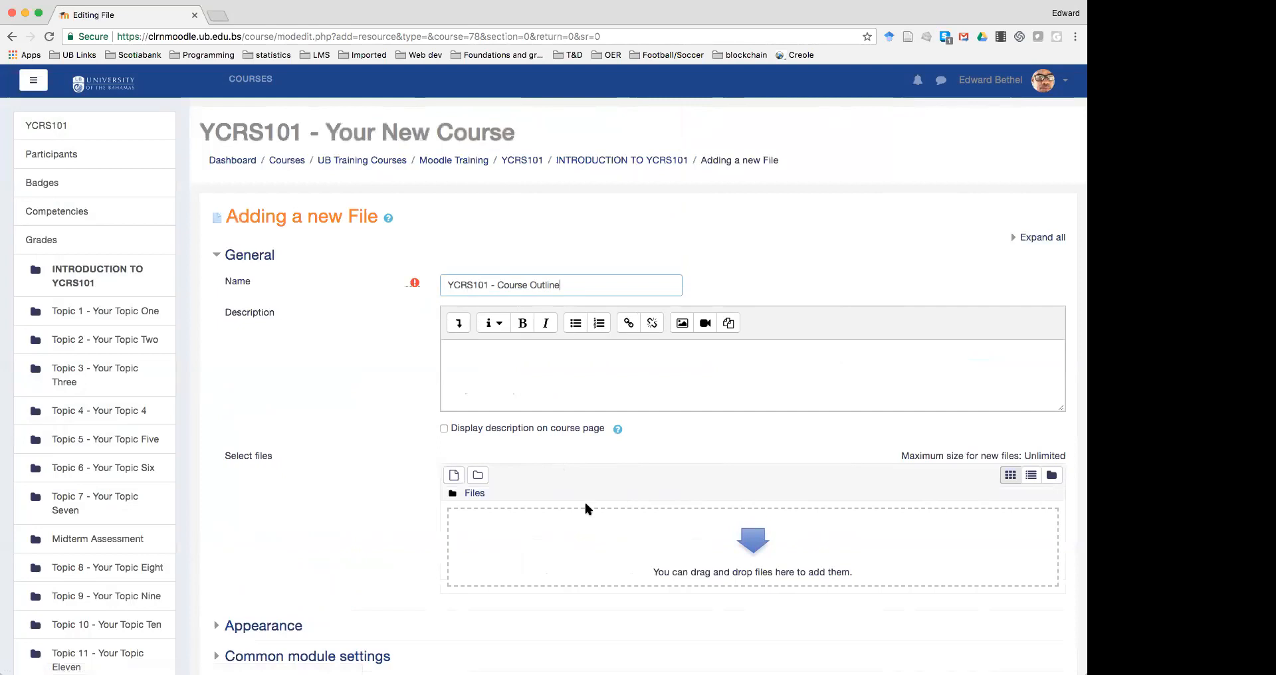
click(760, 546)
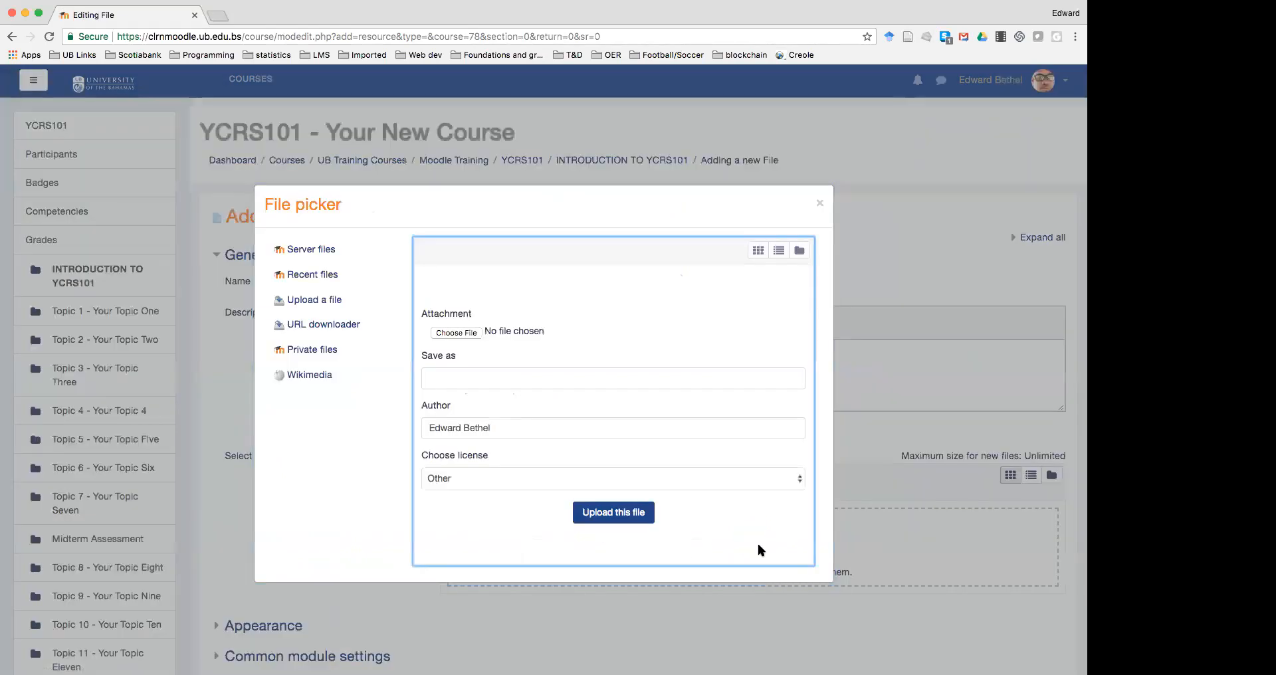
Upload the course outline document from the computer and save the resource
click(466, 333)
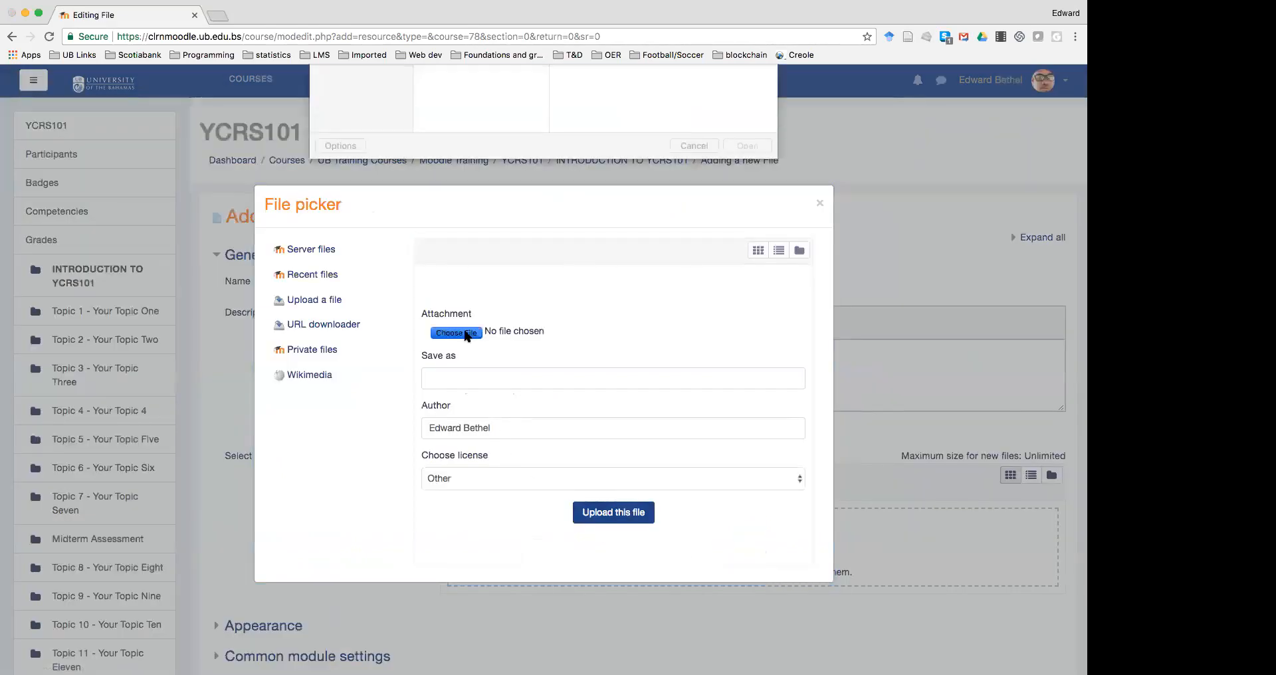
scroll(467, 174, down, 10)
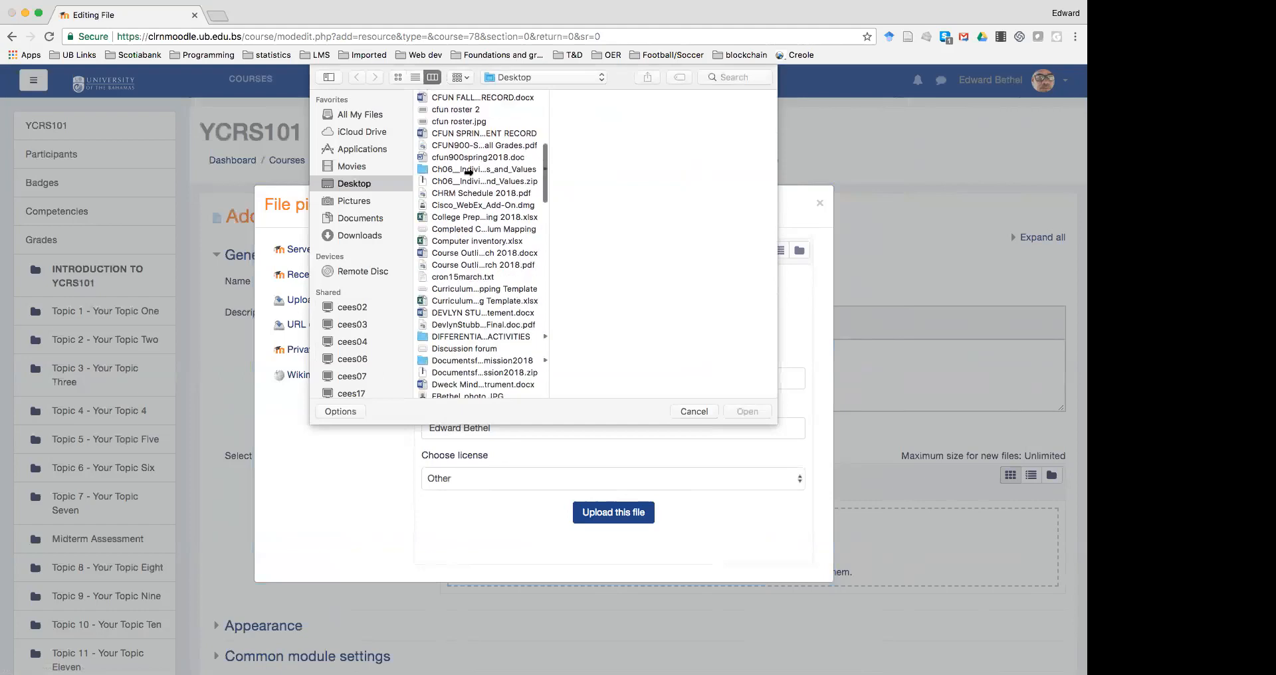
scroll(469, 174, down, 1)
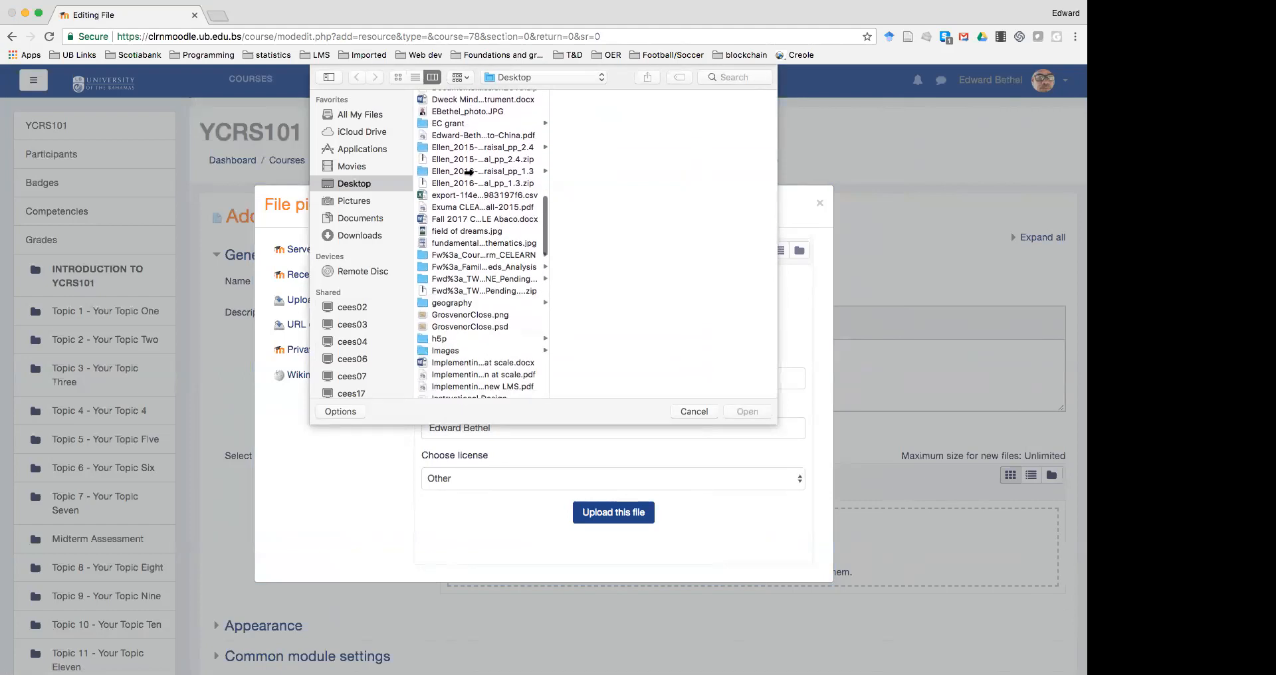
scroll(469, 172, down, 10)
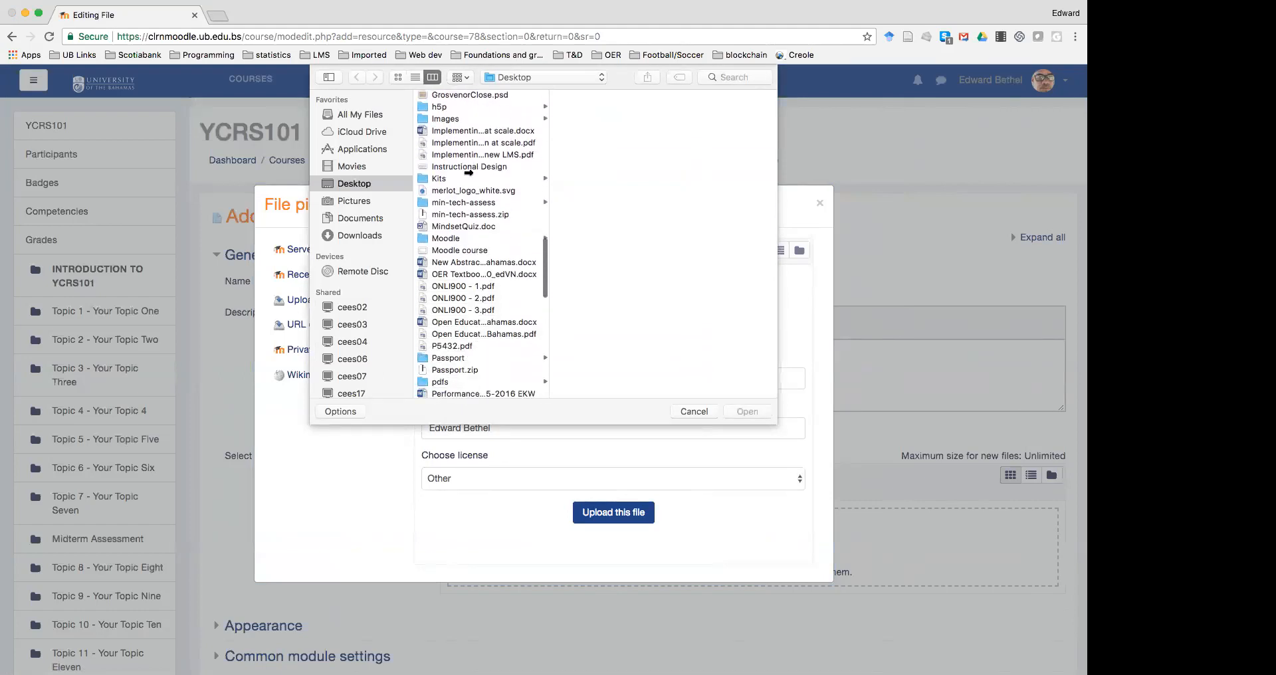
scroll(466, 179, down, 8)
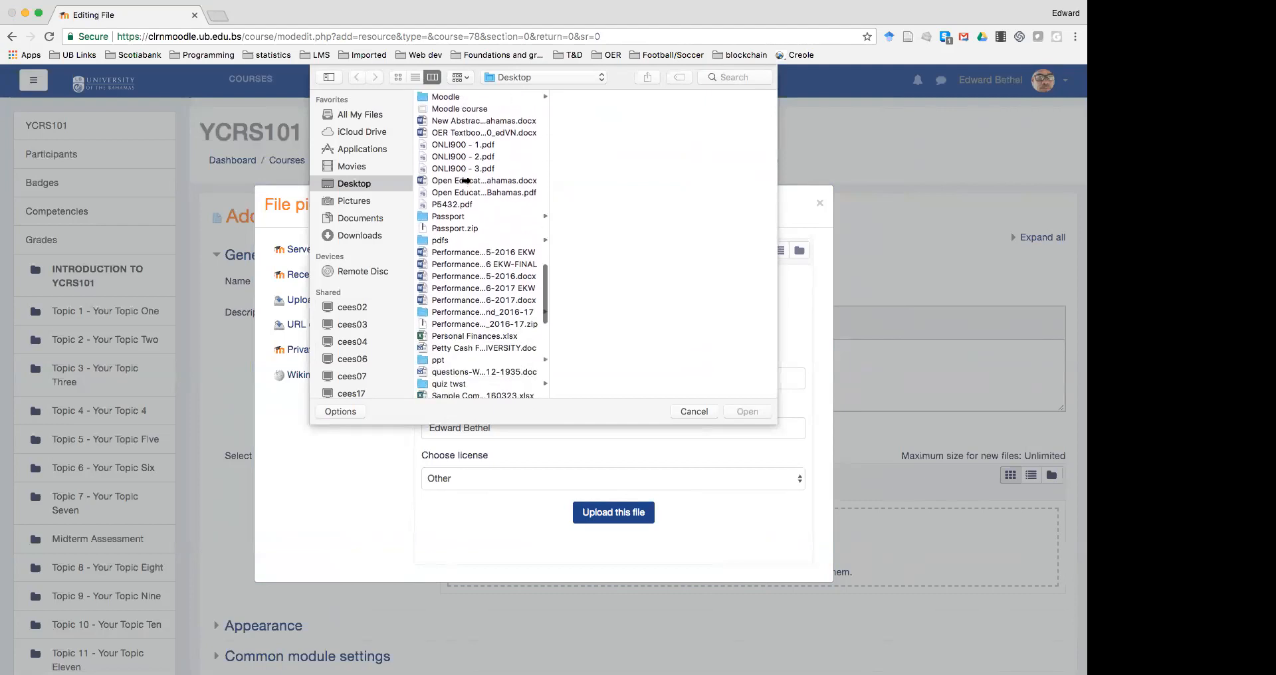
scroll(467, 179, down, 8)
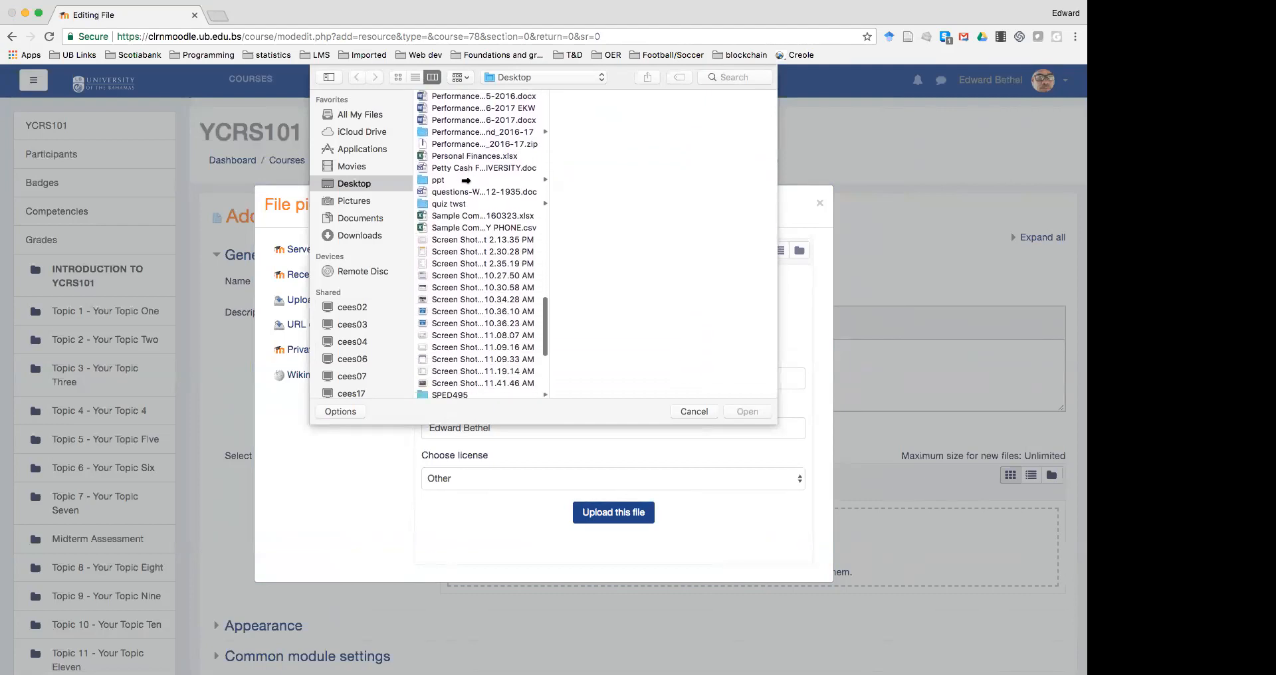
scroll(466, 180, up, 8)
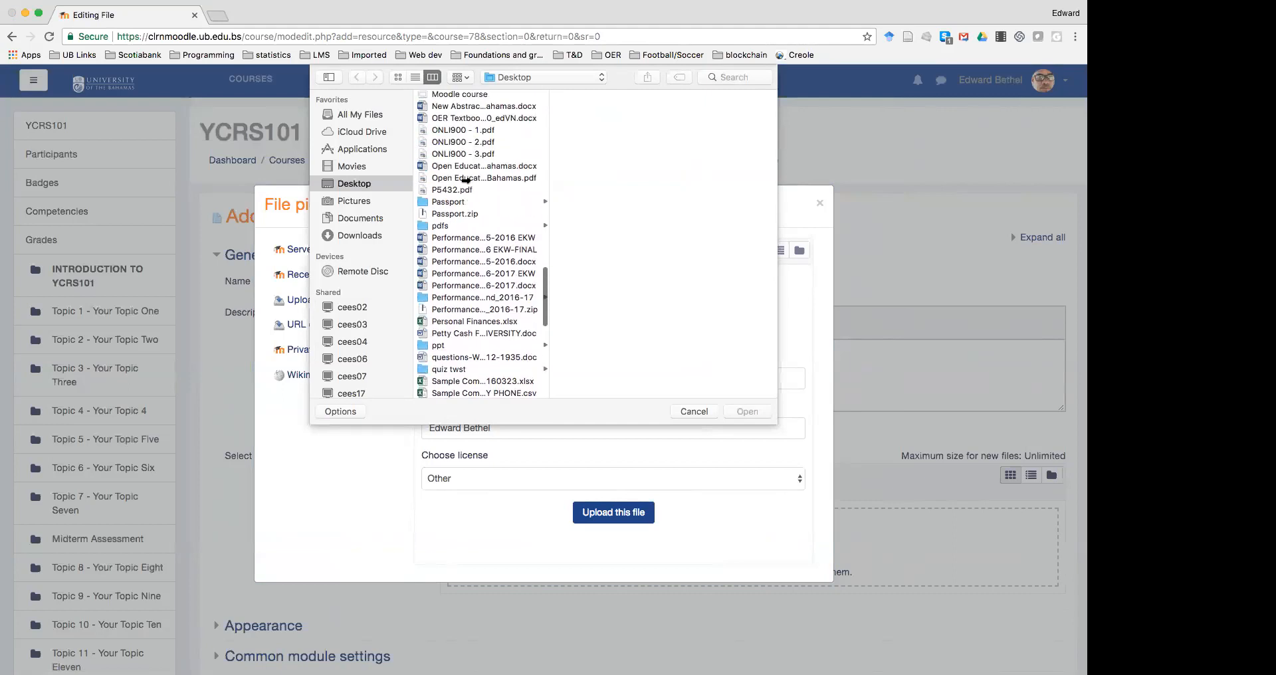
scroll(467, 184, up, 10)
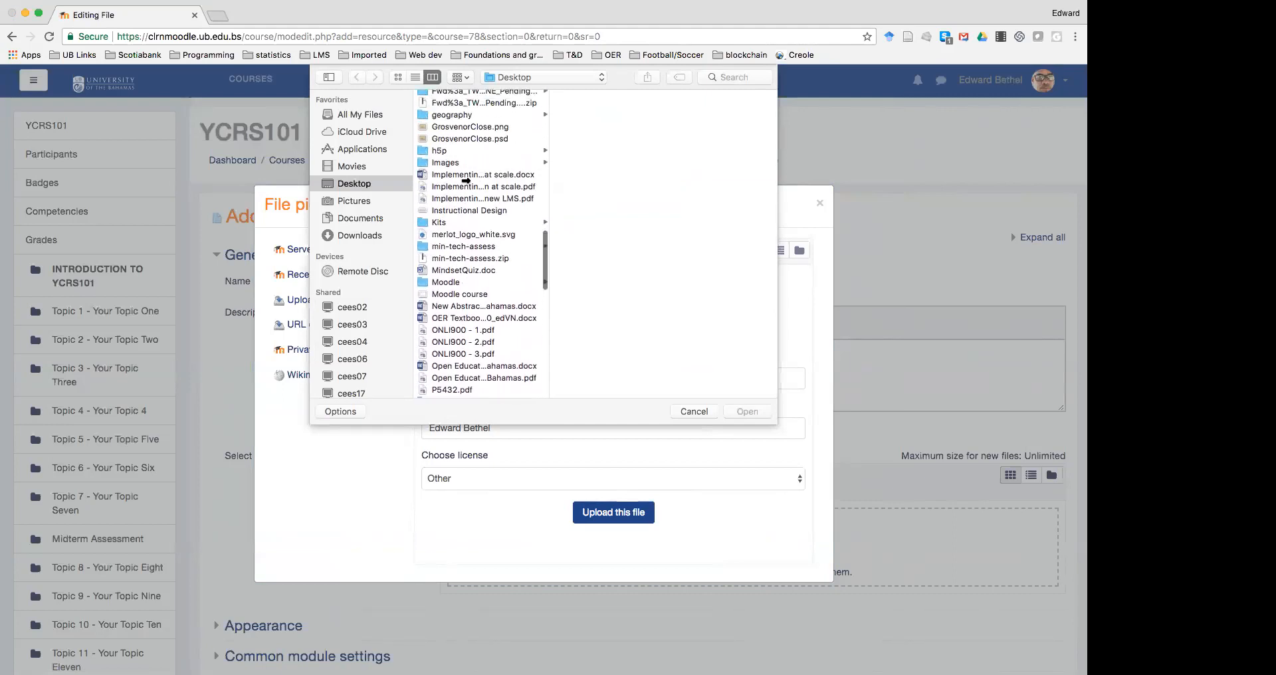
scroll(466, 179, up, 8)
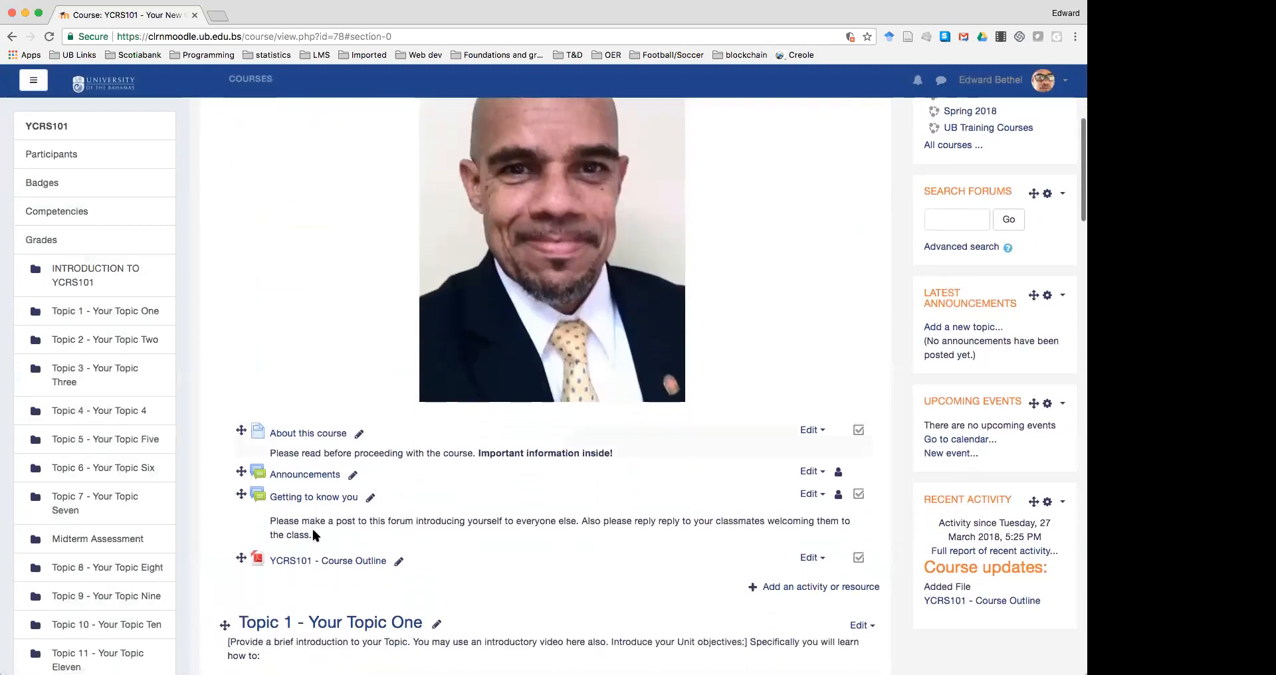
scroll(313, 530, down, 1)
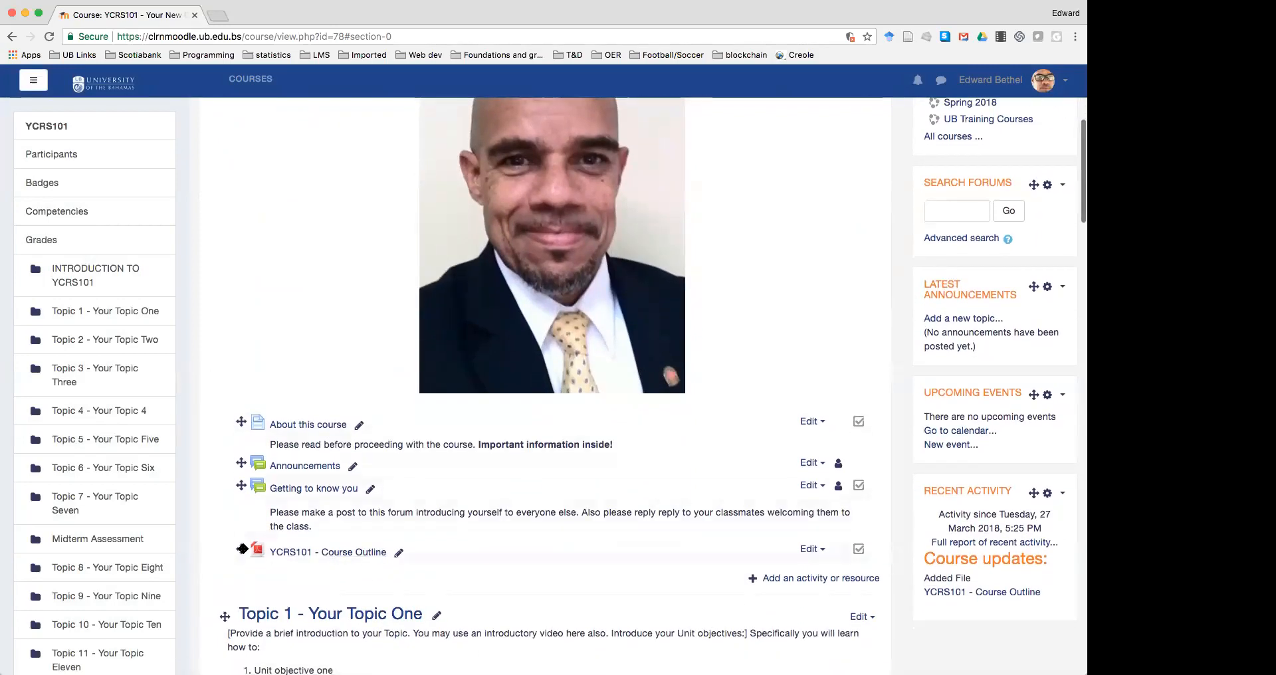
Drag the YCRS101 - Course Outline file up directly beneath About this course
drag(242, 549, 242, 462)
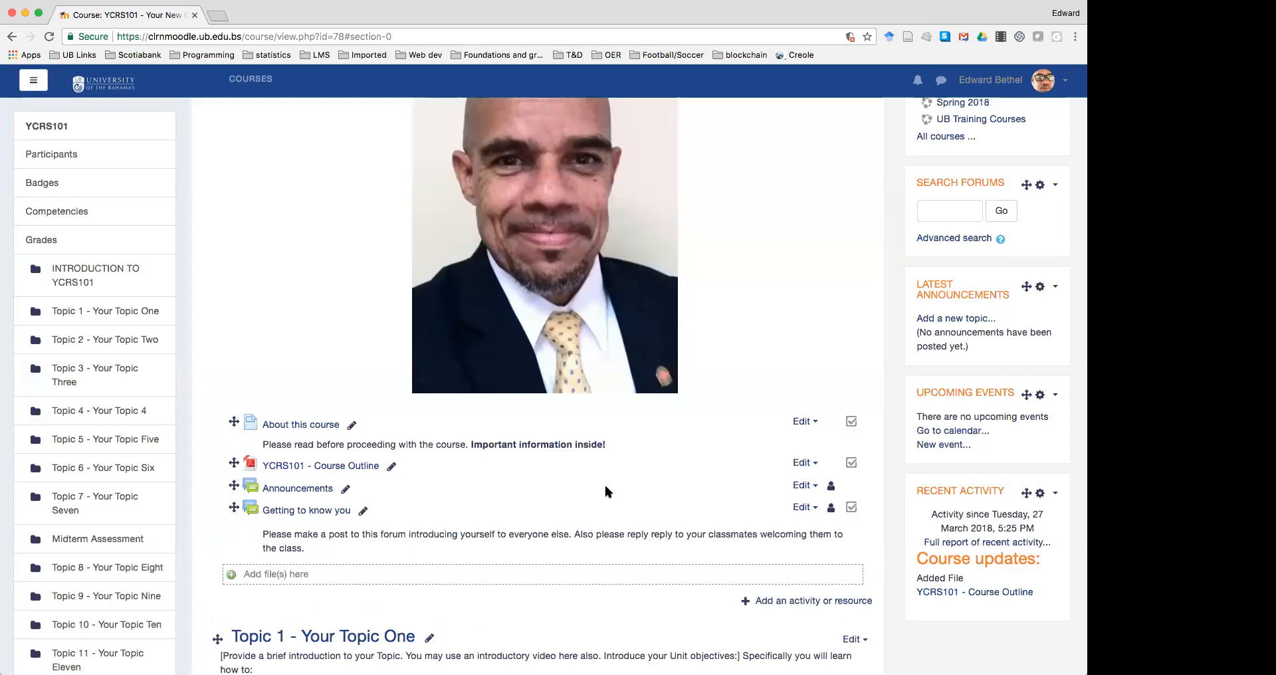
drag(571, 560, 569, 569)
scroll(786, 438, up, 3)
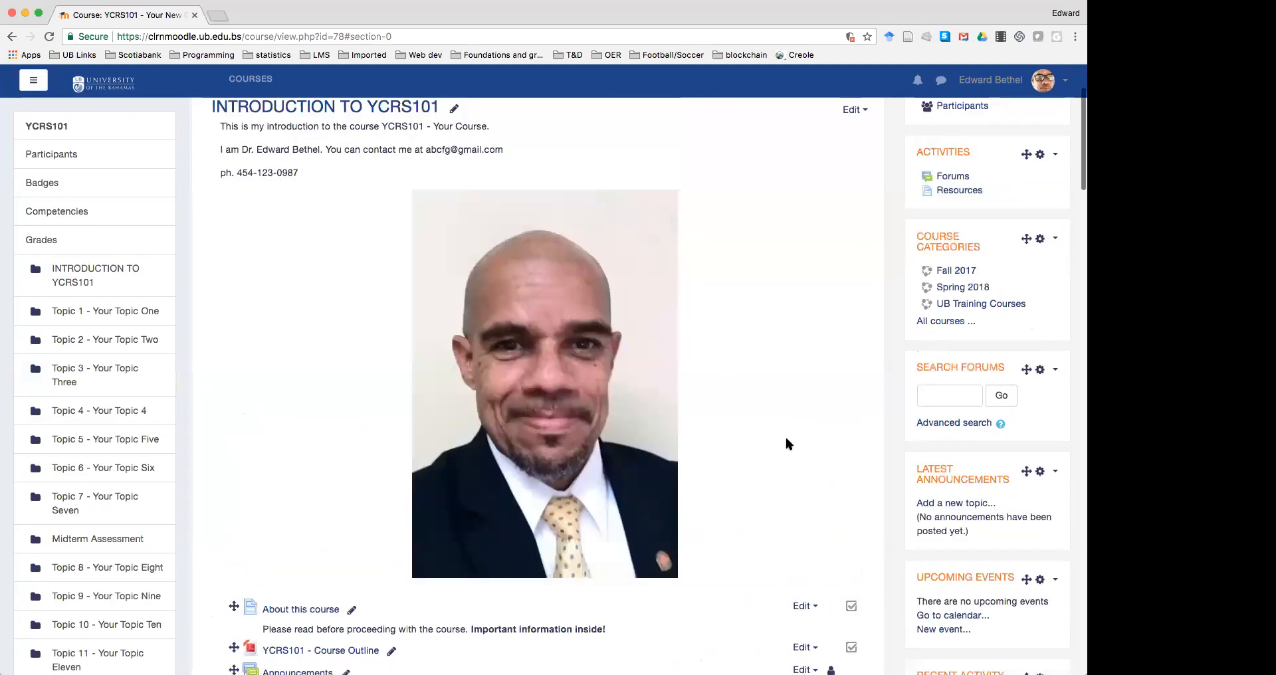
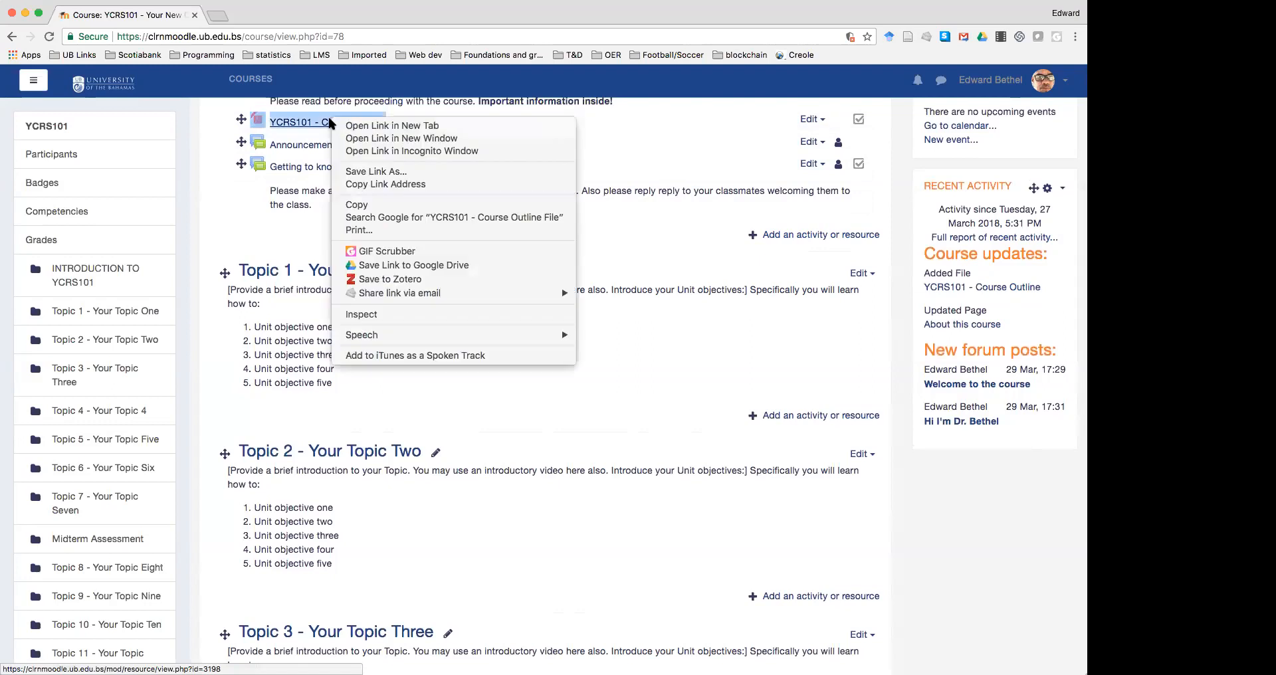
Open the 'YCRS101 - Course Outline' file in a new browser tab
click(344, 126)
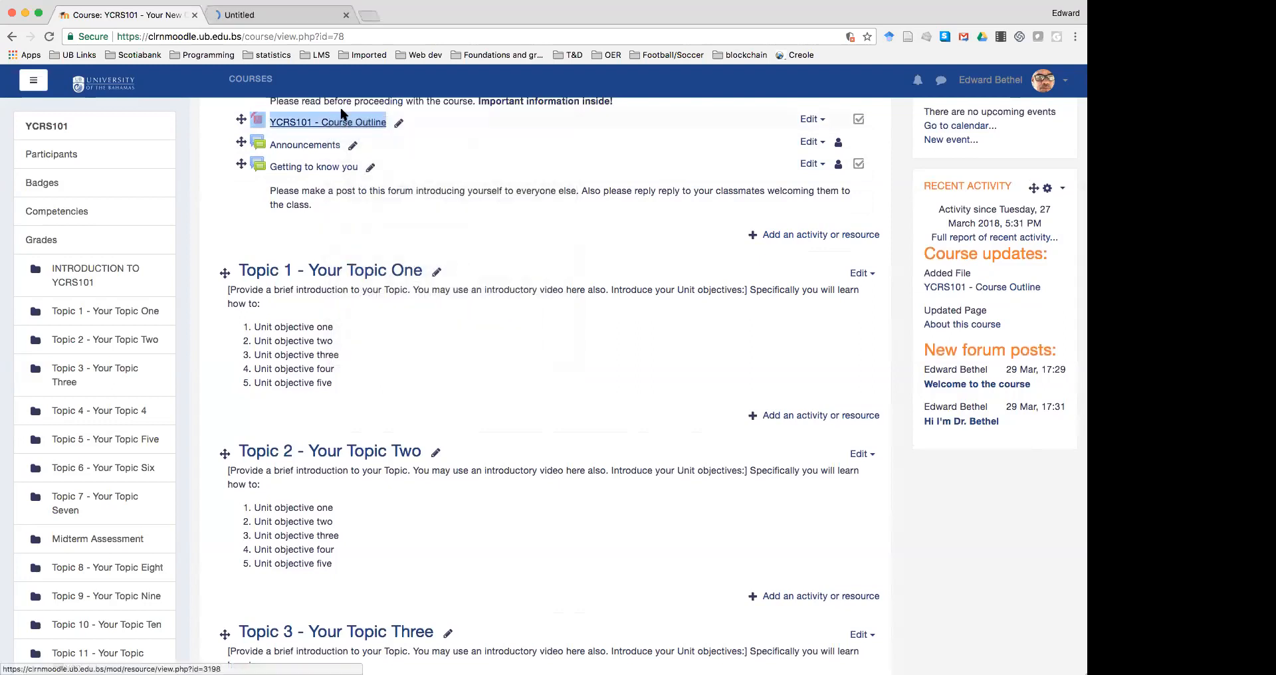
Copy subtopics A–E from the course outline PDF, then go back to the course tab
click(285, 17)
scroll(425, 345, down, 5)
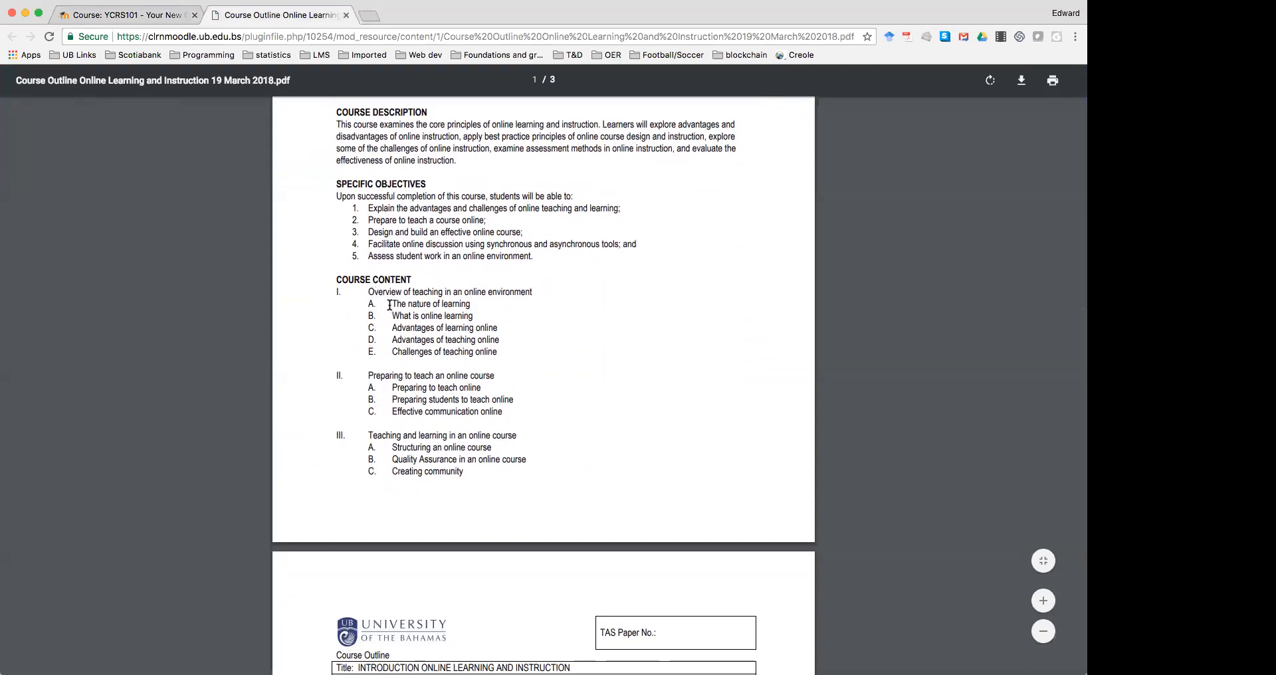
drag(392, 304, 493, 352)
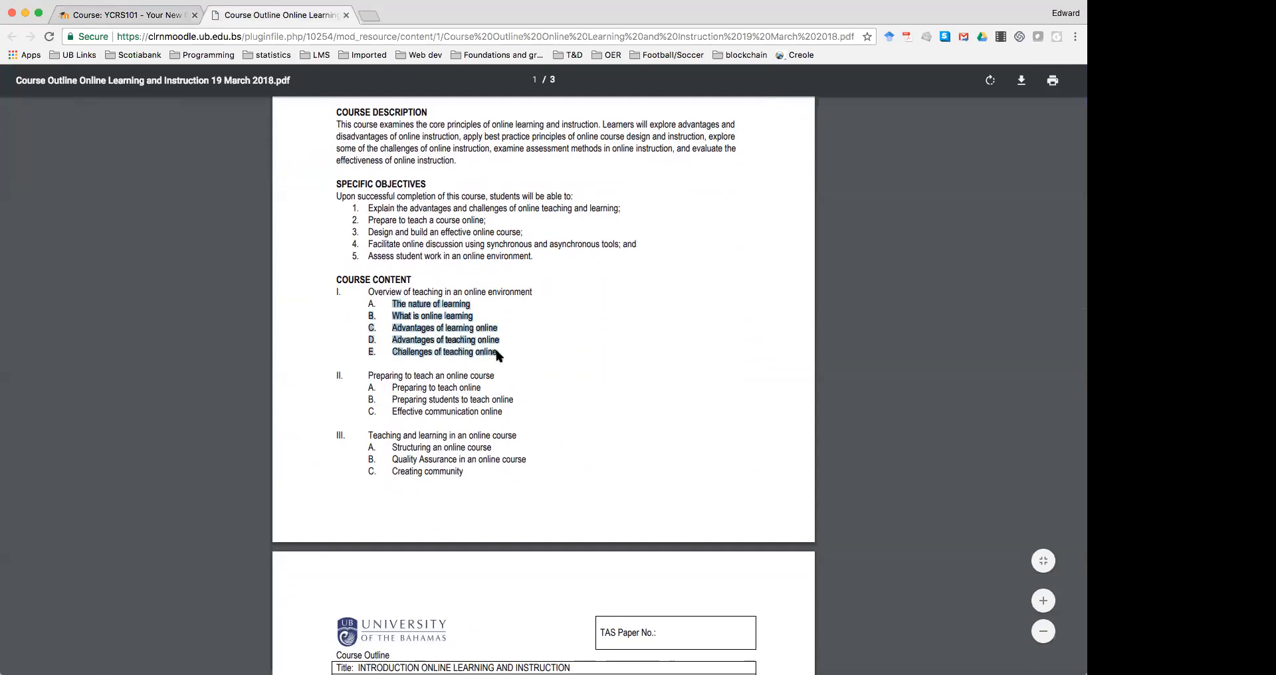
right_click(438, 329)
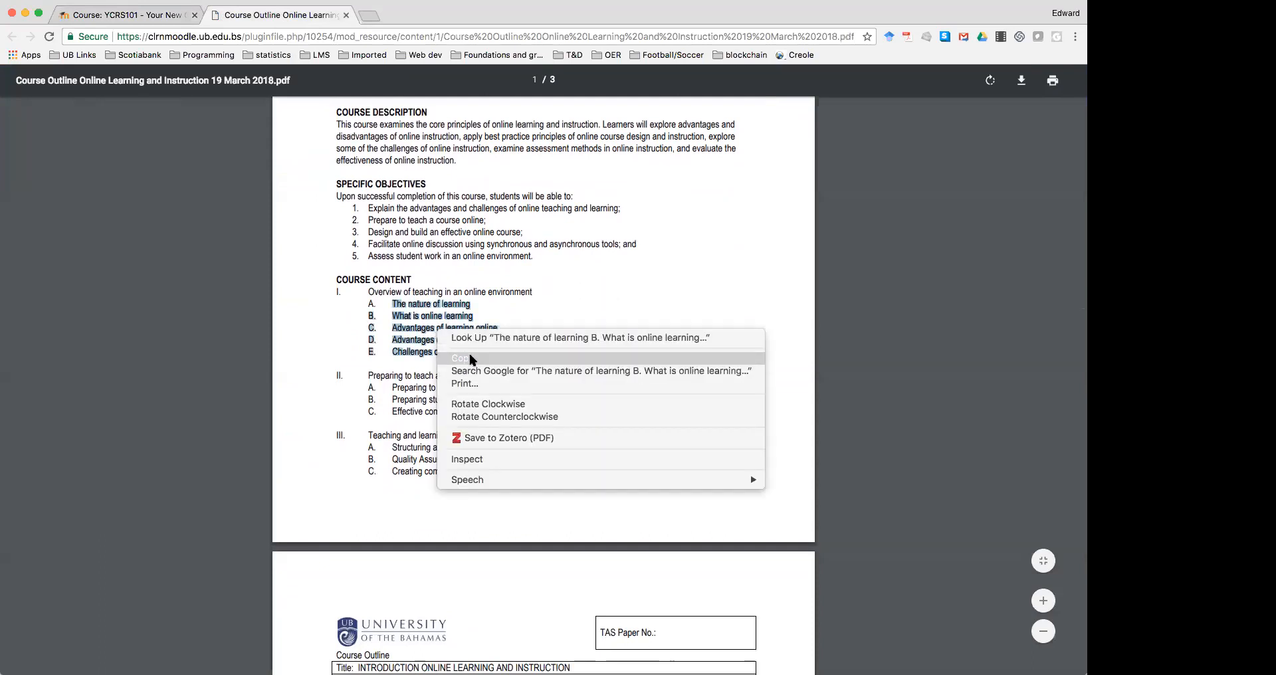
click(470, 359)
drag(369, 292, 523, 290)
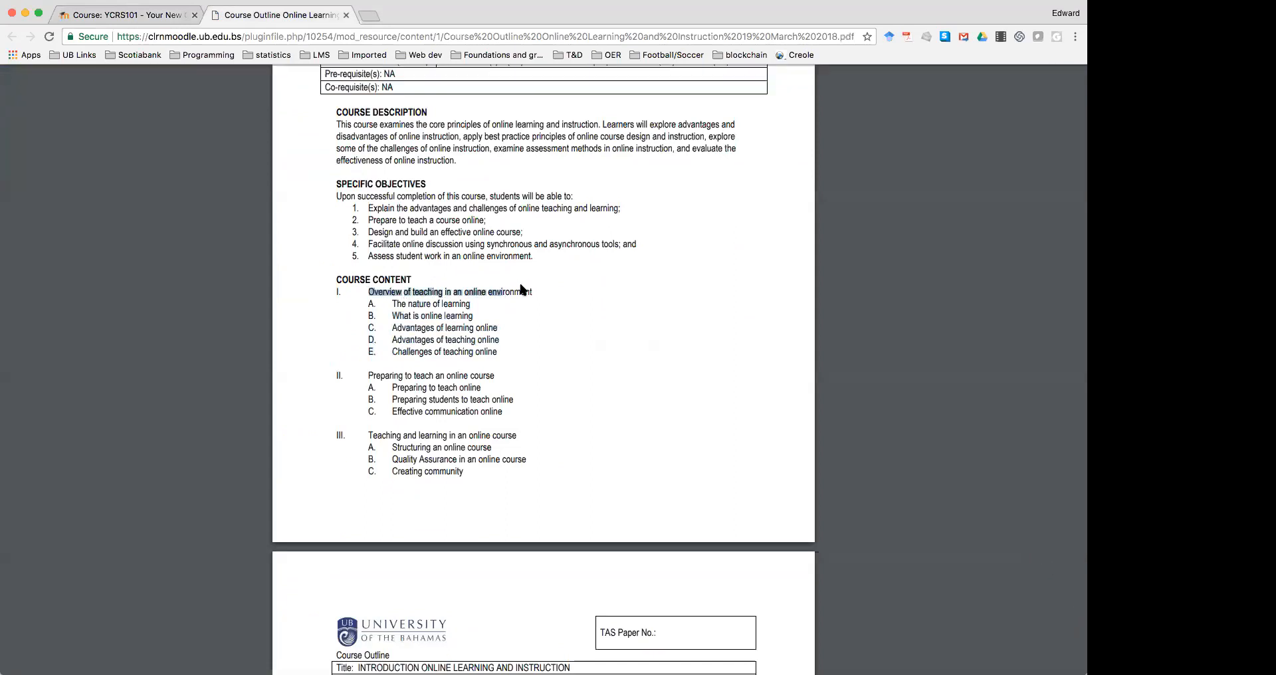
click(542, 334)
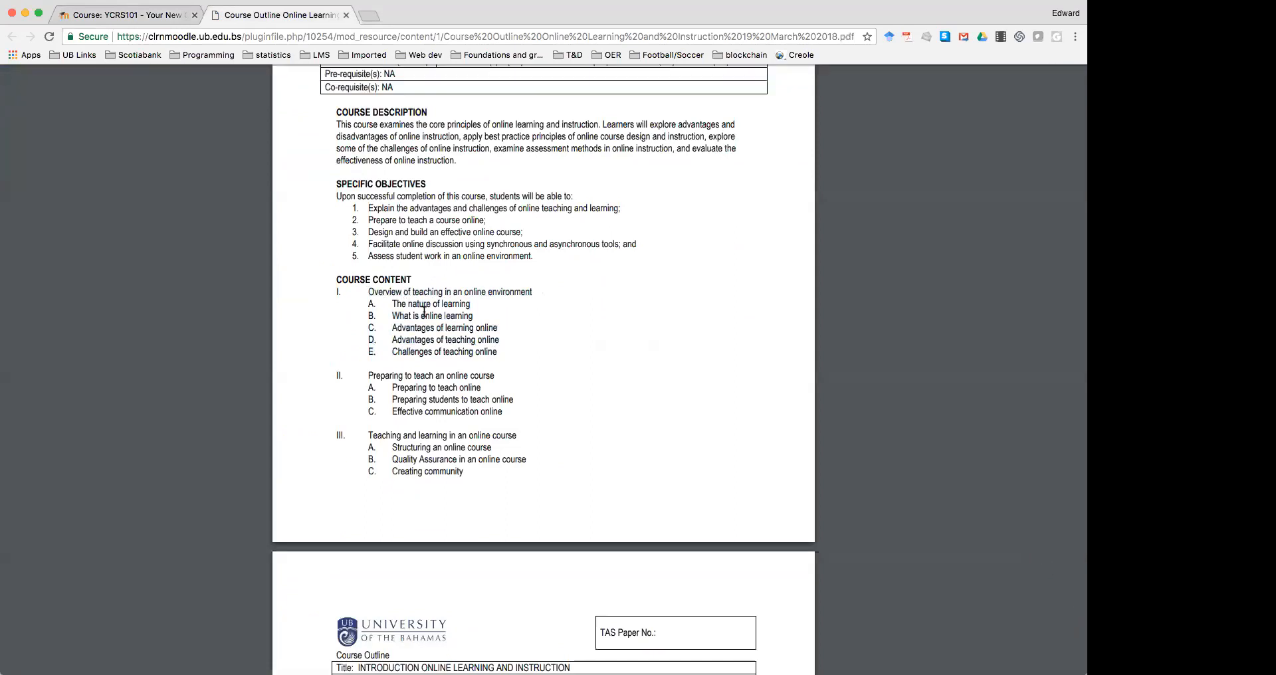
click(134, 18)
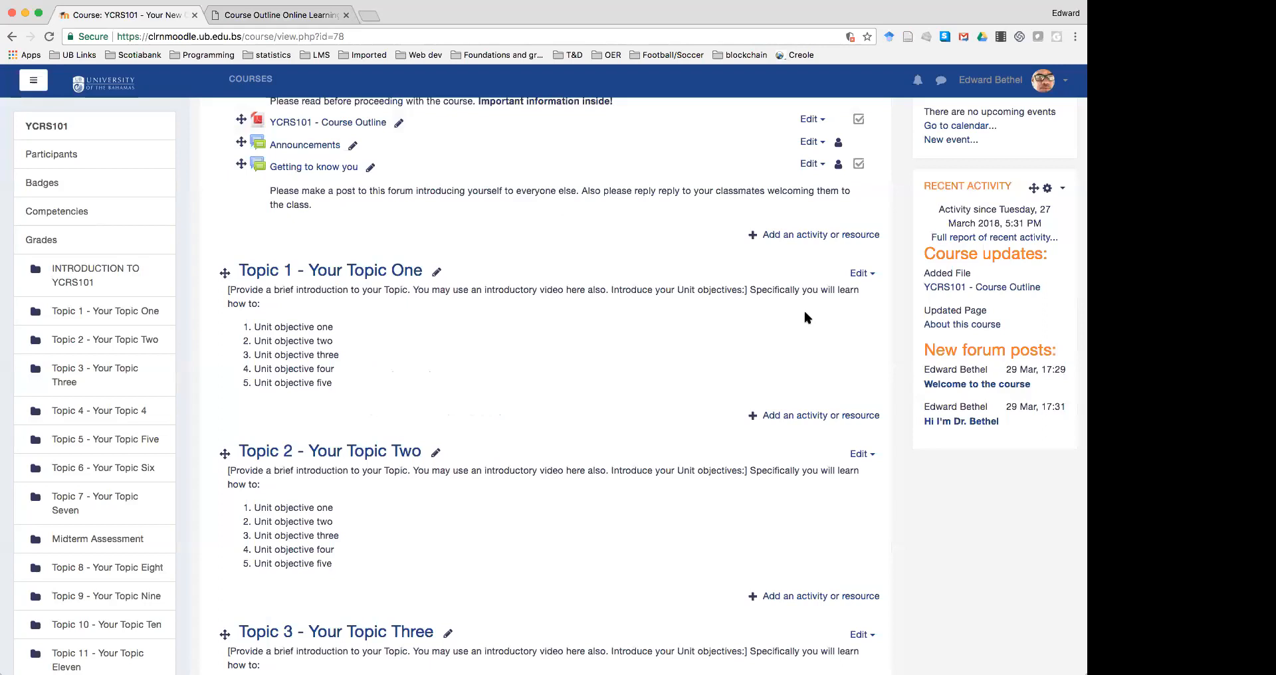
Rename Topic 1 by replacing 'Your Topic One' with 'Teaching online'
click(862, 275)
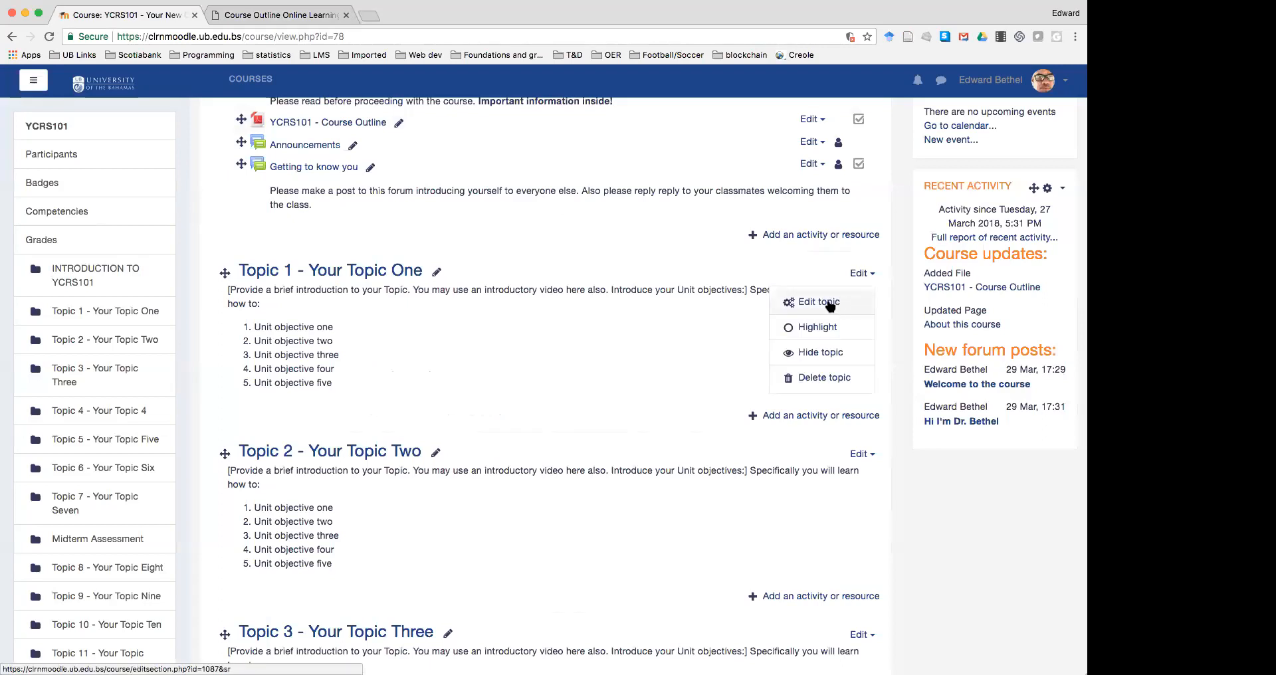
click(830, 304)
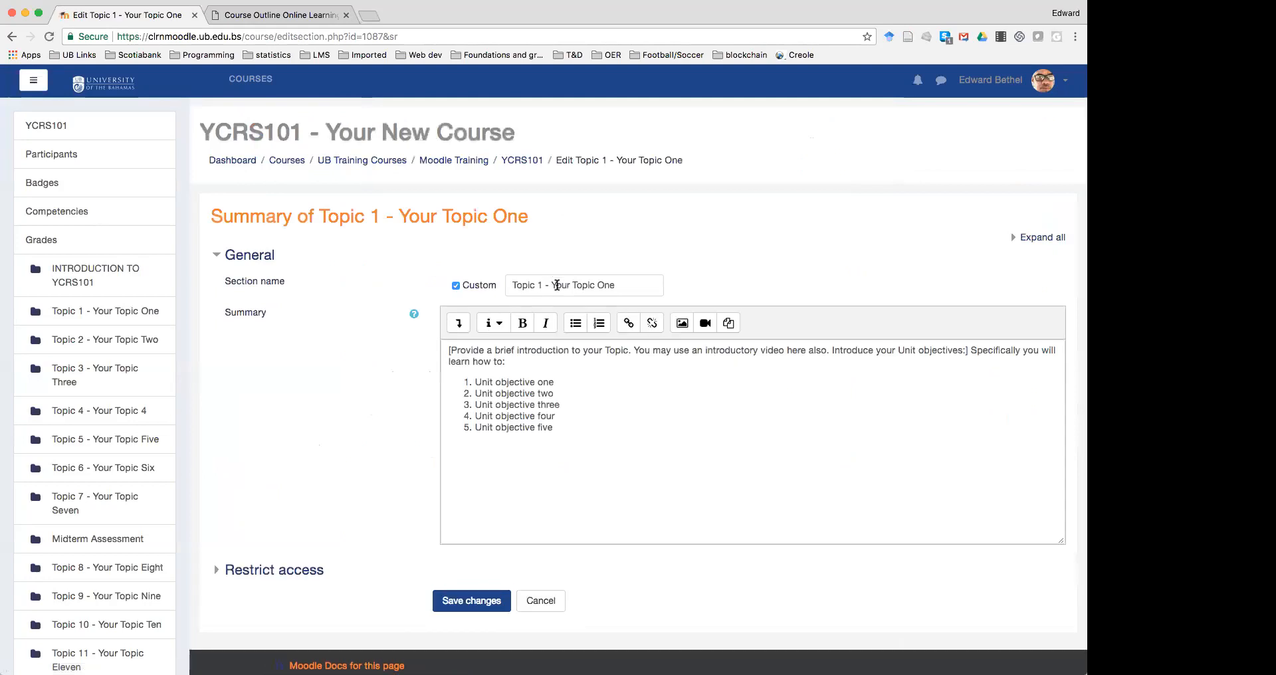
drag(558, 285, 673, 286)
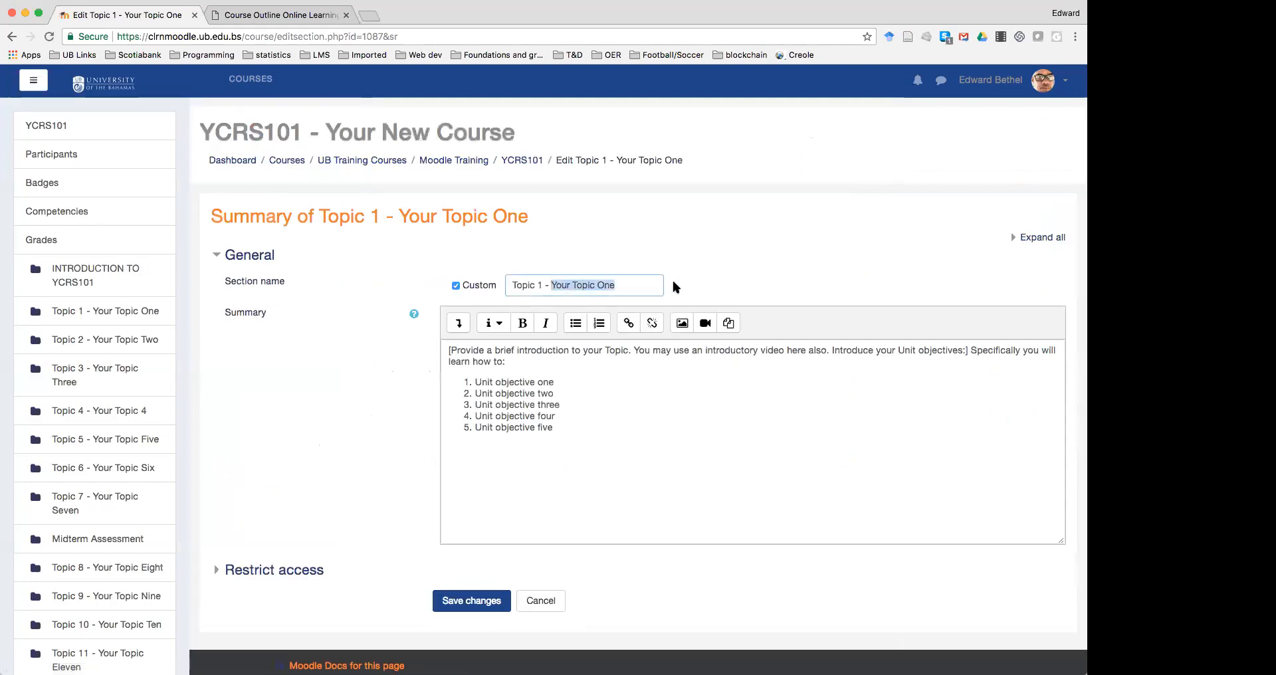
text(Teaching online)
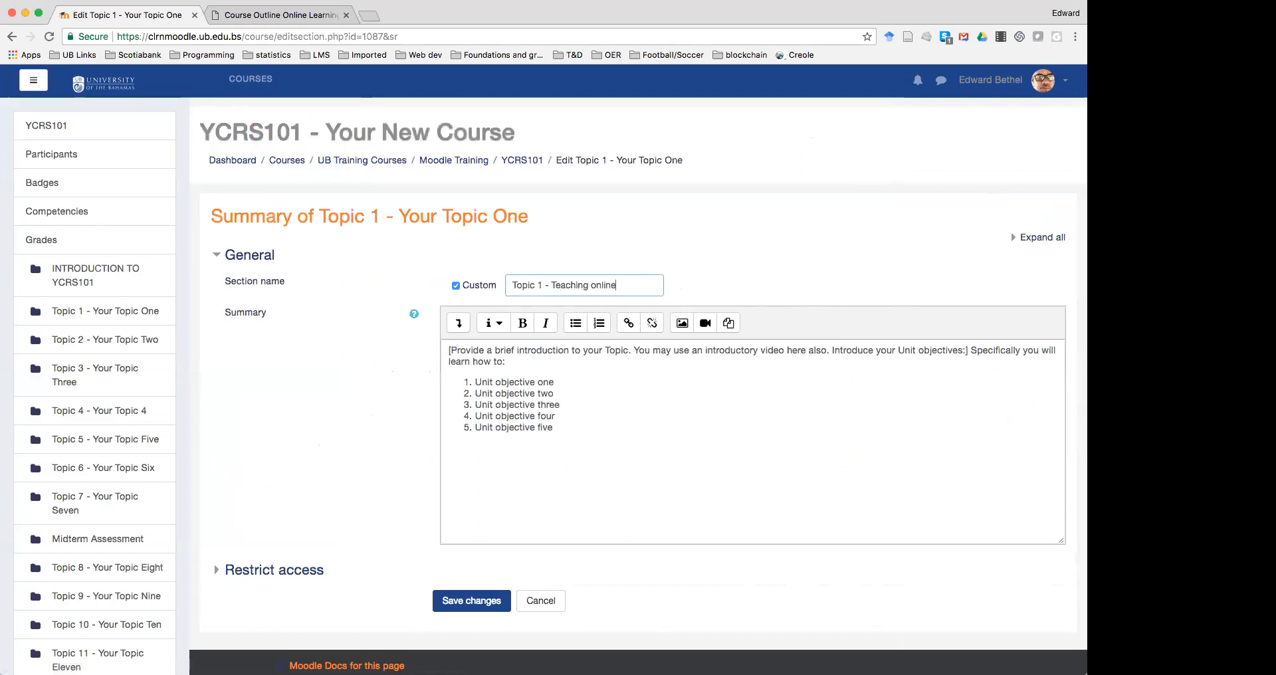
Replace the summary intro with 'Overview of learning and teaching in an online course.'
click(447, 353)
drag(447, 353, 967, 352)
text(Overview of)
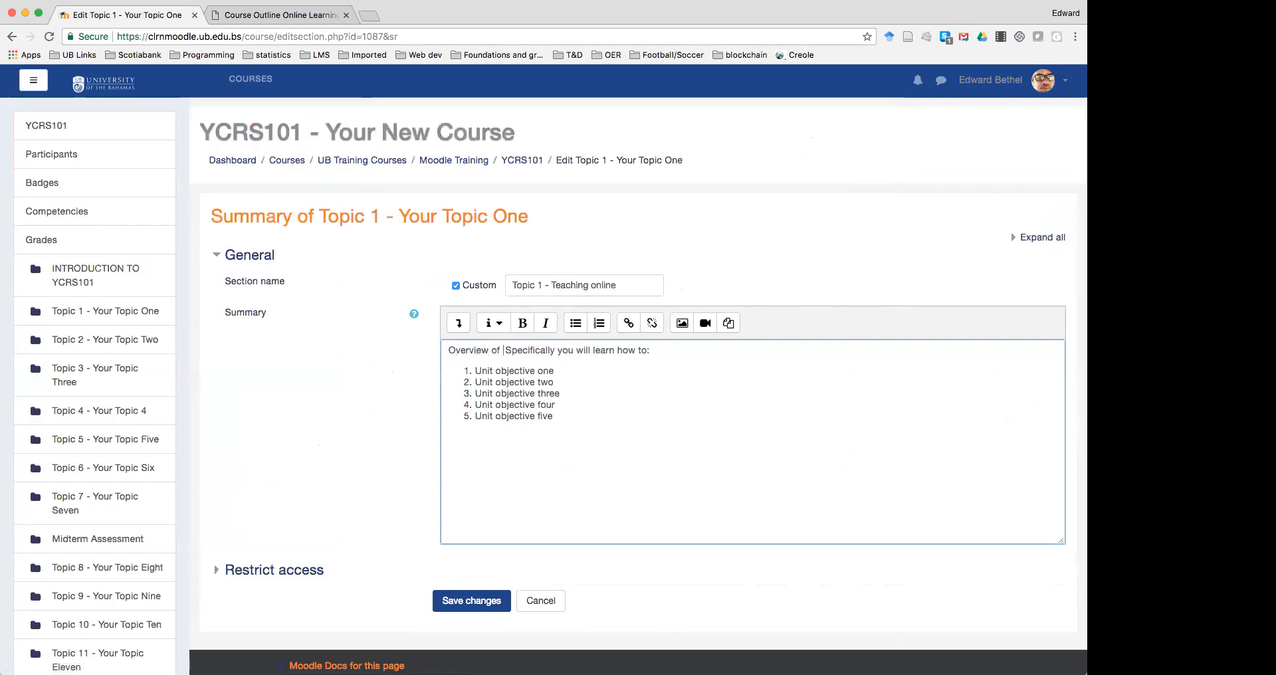
text(learning and teaching in an online course.)
Paste the copied subtopics over the placeholder objectives as a numbered list
drag(475, 371, 554, 417)
right_click(525, 402)
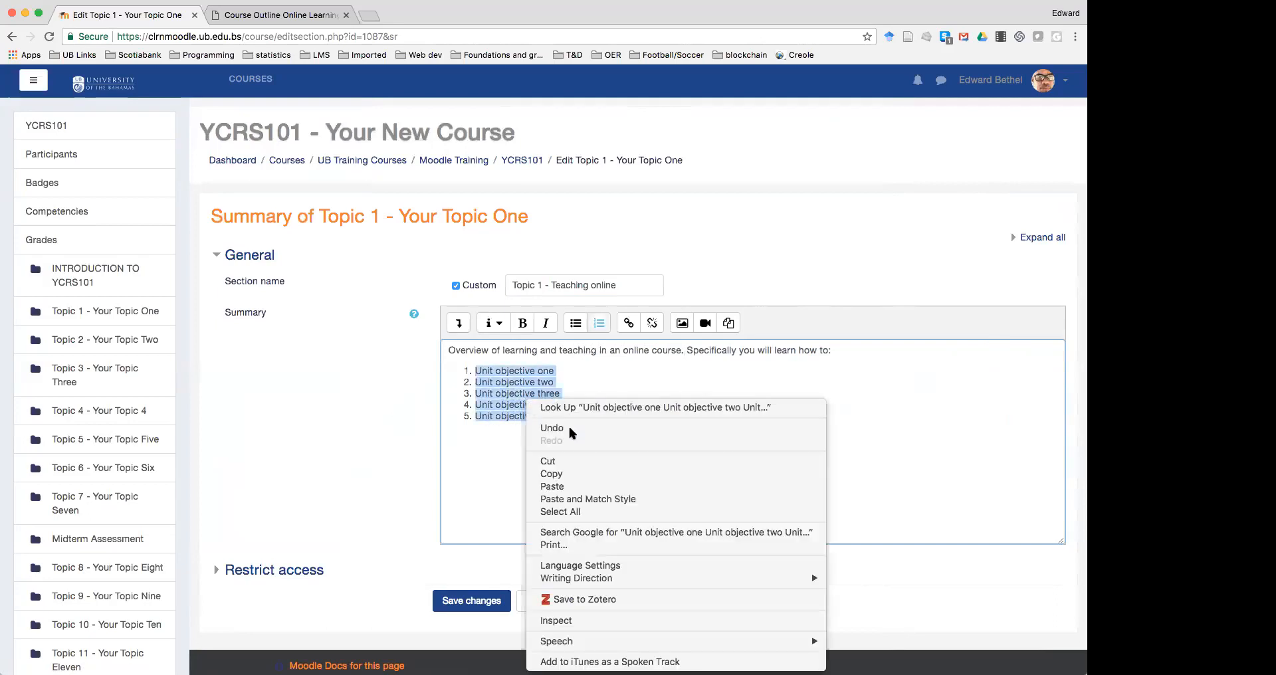
click(594, 500)
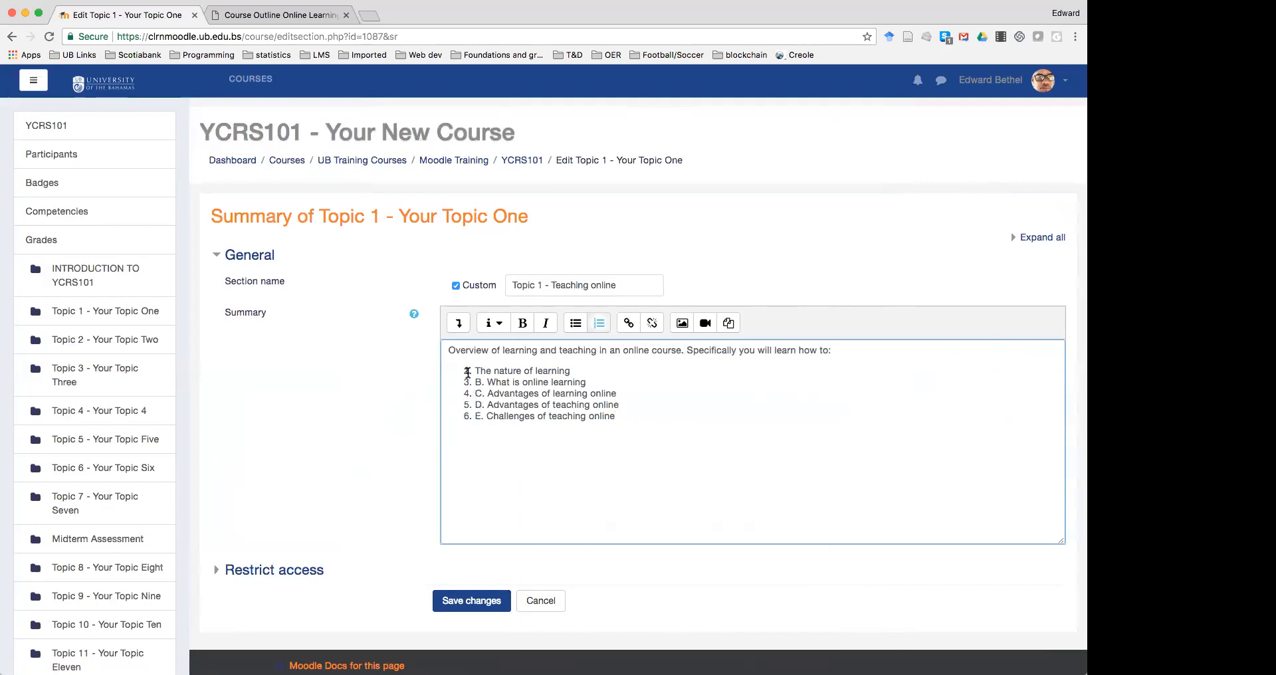
drag(617, 416, 467, 369)
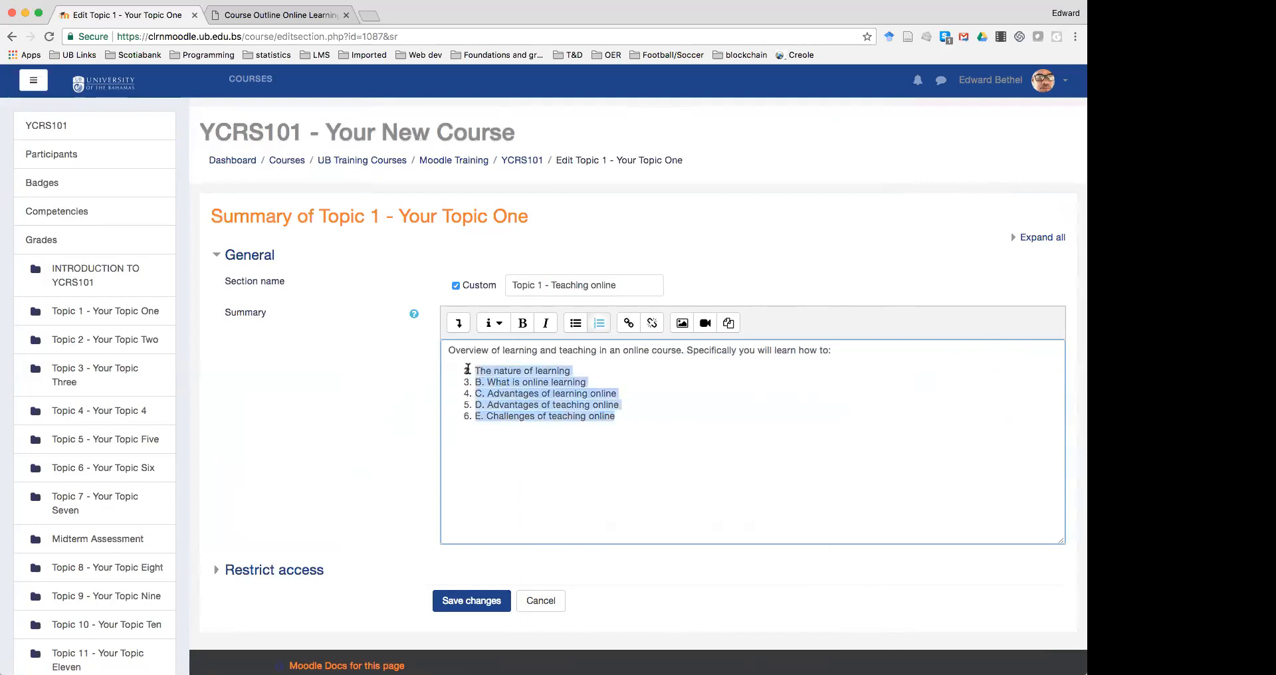
click(599, 324)
click(600, 324)
Remove the letter prefixes and reword objective 2 to begin 'Explain what'
click(488, 384)
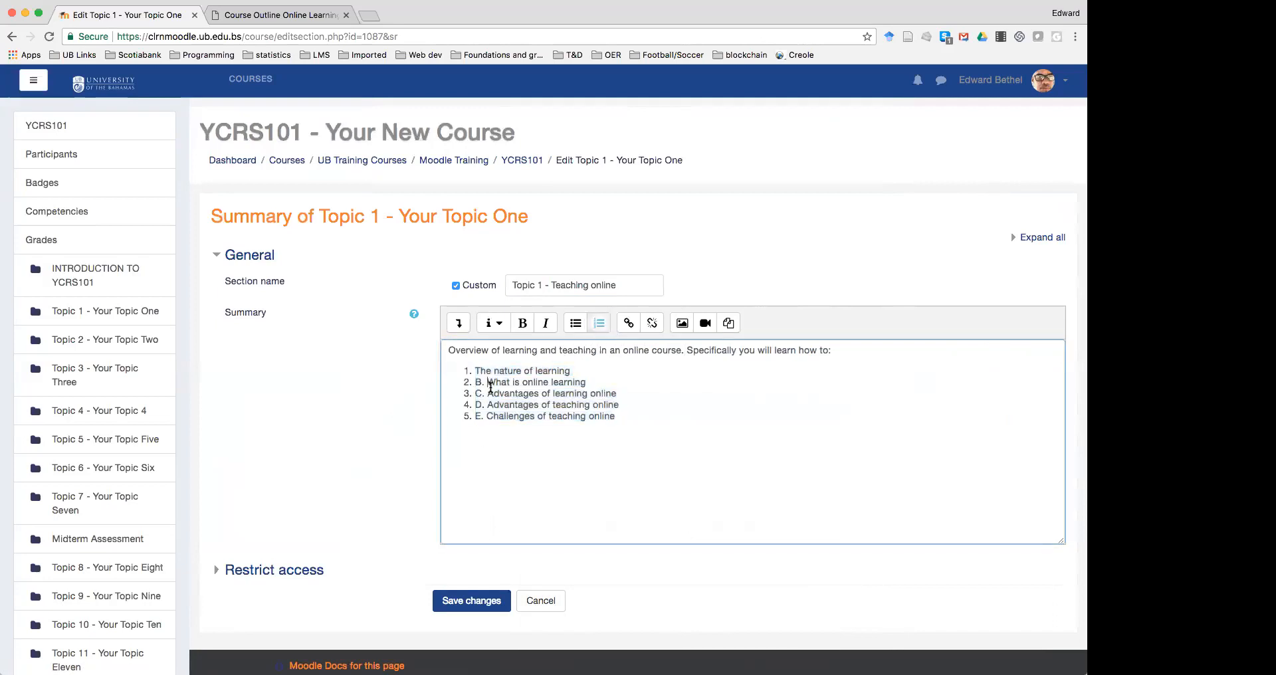
key(BackSpace)
key(BackSpace)
key(BackSpace)
key(shift+Right)
key(shift+Right)
key(shift+Right)
key(BackSpace)
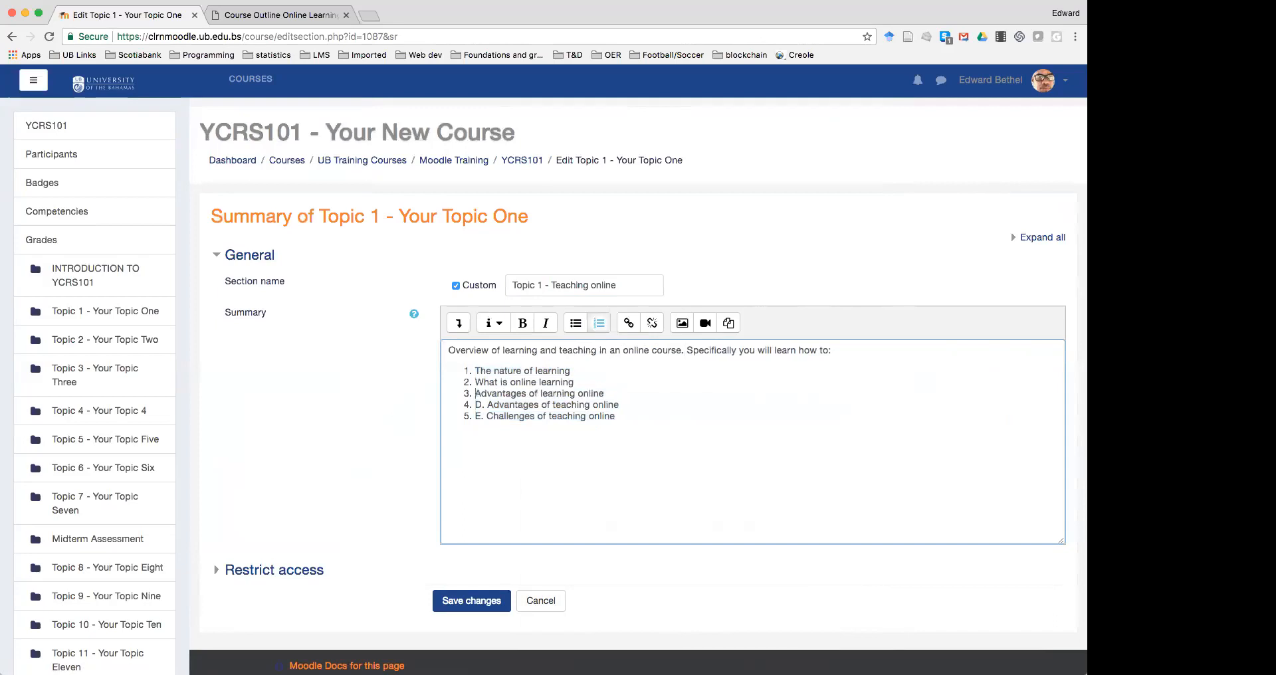
key(shift+Right)
key(shift+Right)
key(shift+Right)
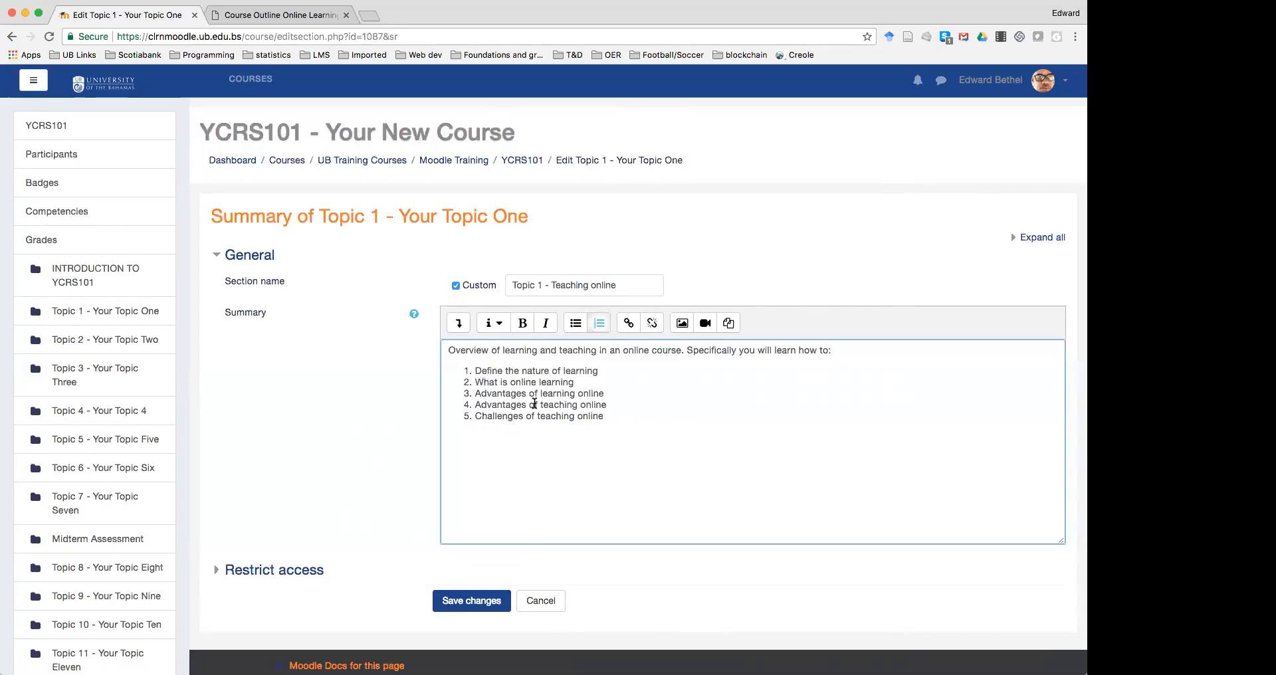
key(Delete)
text(Explain w)
Reword objective 3 to begin 'List the advantages'
click(475, 394)
text(List the)
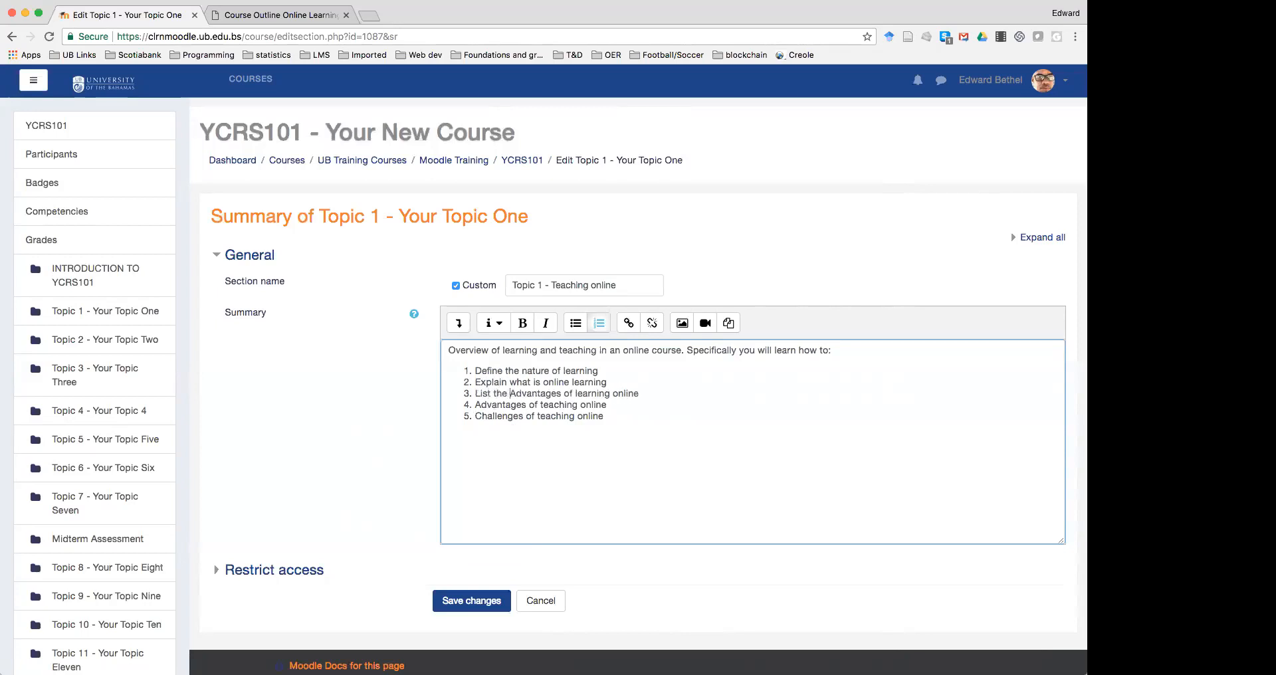
key(BackSpace)
text(a)
Reword objective 4 to 'Compare the pros and cons of teaching online'
click(462, 404)
text(Explain)
key(Right)
key(BackSpace)
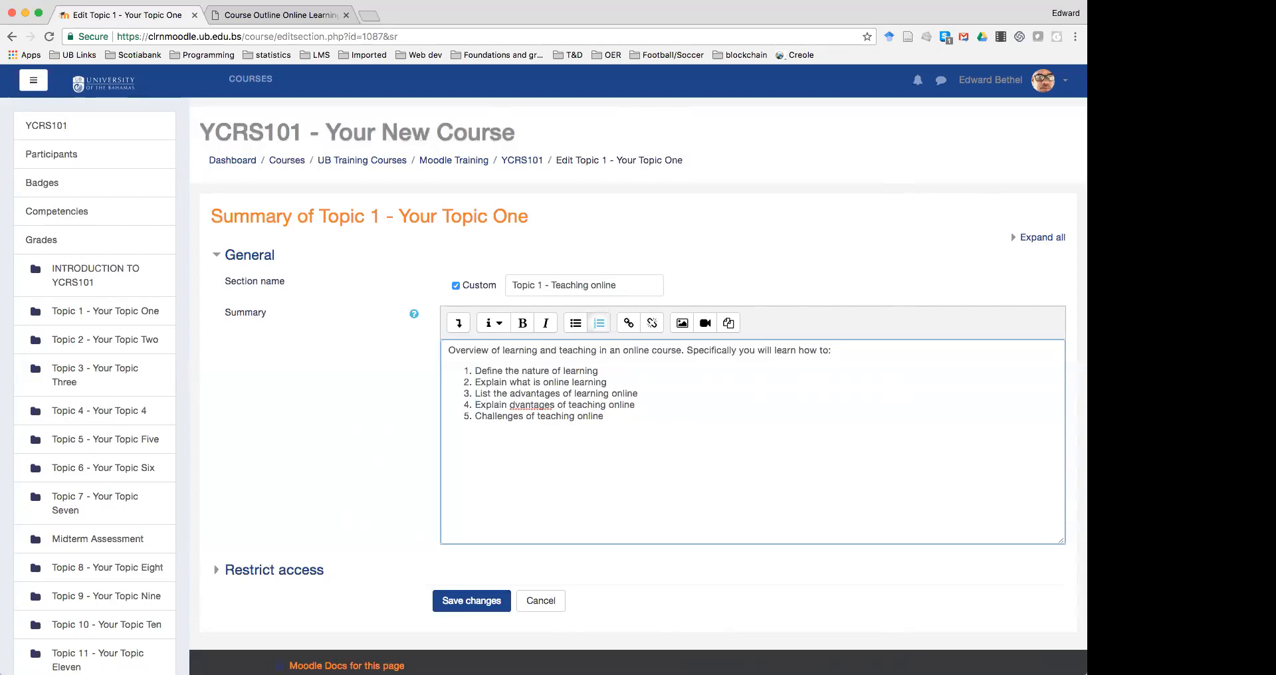
key(BackSpace)
key(BackSpace)
key(BackSpace)
key(BackSpace)
key(BackSpace)
key(BackSpace)
key(BackSpace)
key(BackSpace)
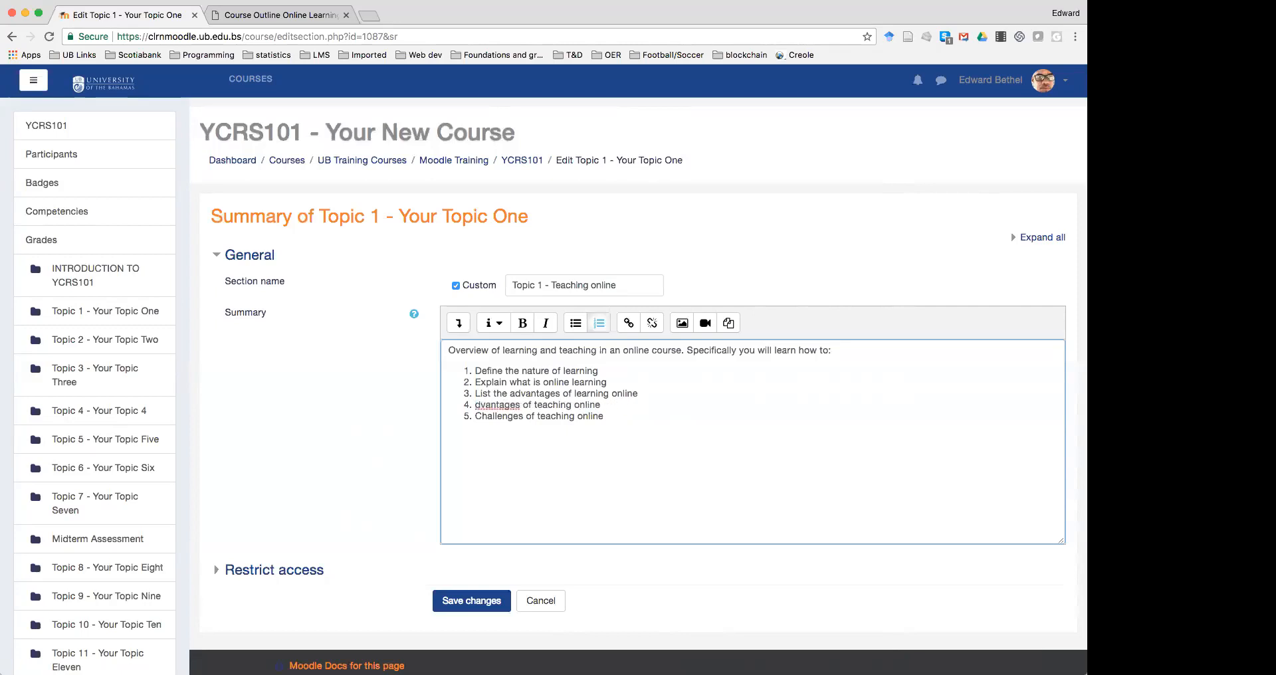
key(BackSpace)
key(Return)
text(Compare the)
key(shift+Right)
key(shift+Right)
key(shift+Right)
key(shift+Right)
key(shift+Right)
key(shift+Right)
key(shift+Right)
key(shift+Right)
key(shift+Right)
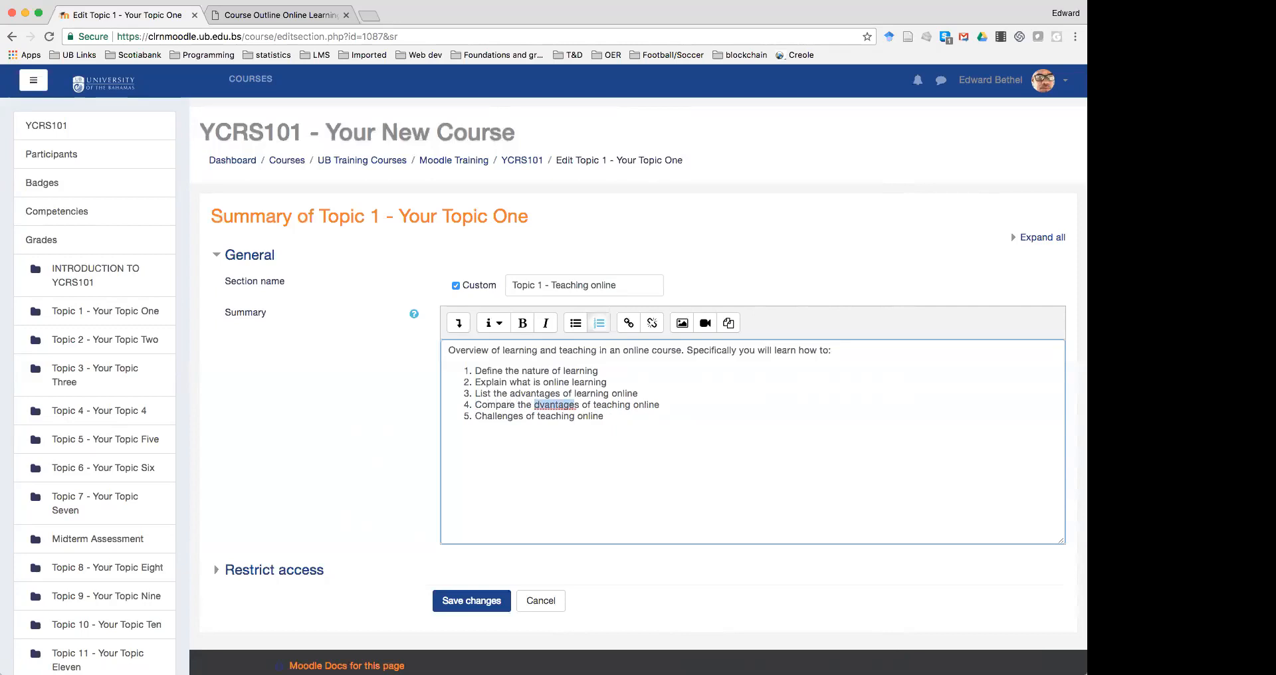
text(pros and con)
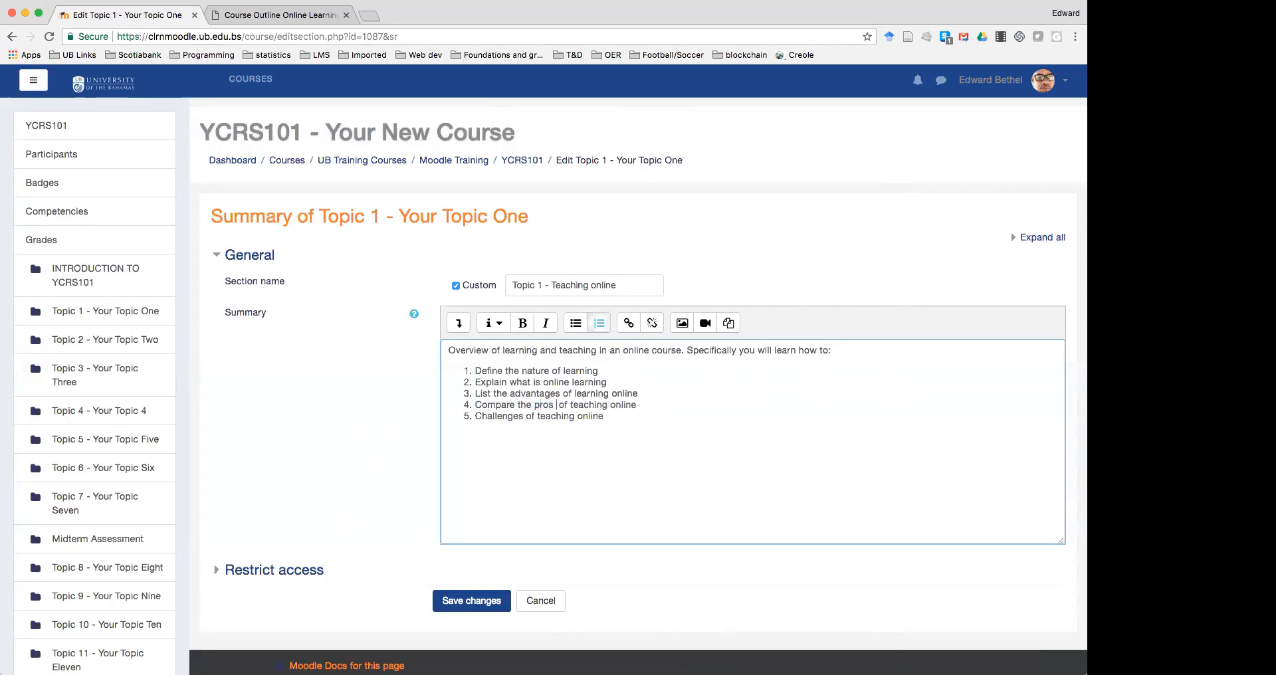
text(s)
Reword objective 5 to 'Describes challenges of teaching online'
click(480, 417)
key(BackSpace)
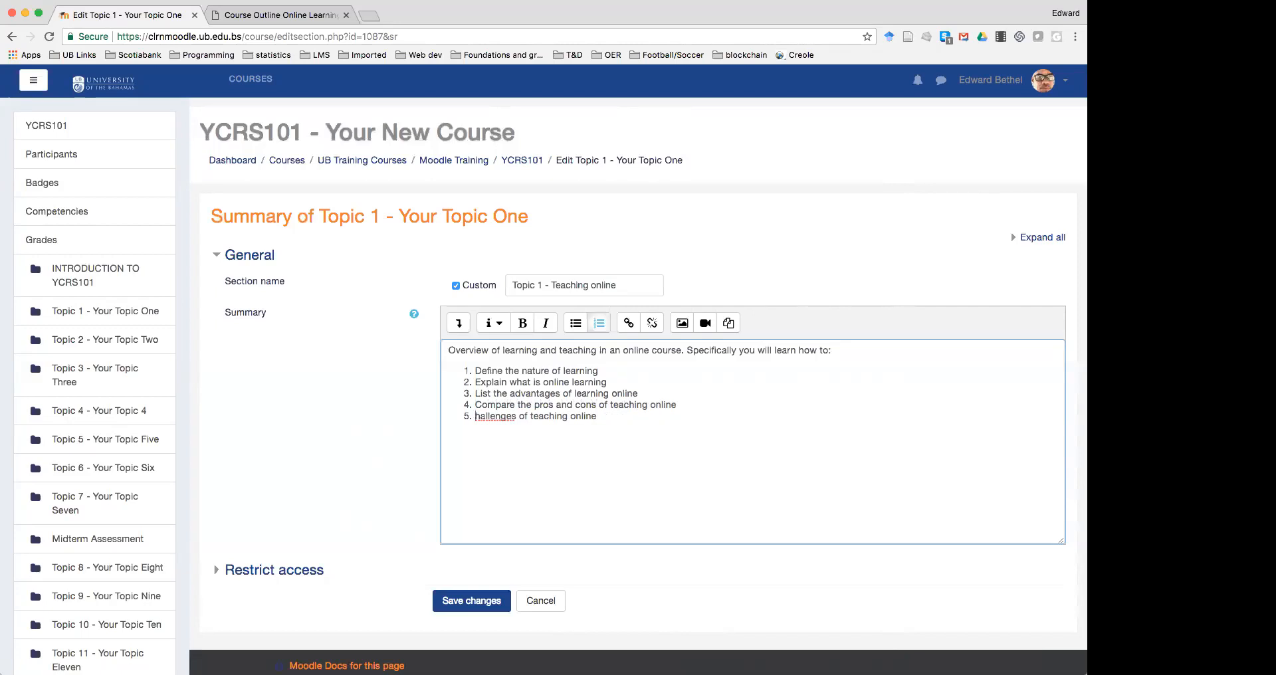
text(D)
text(es)
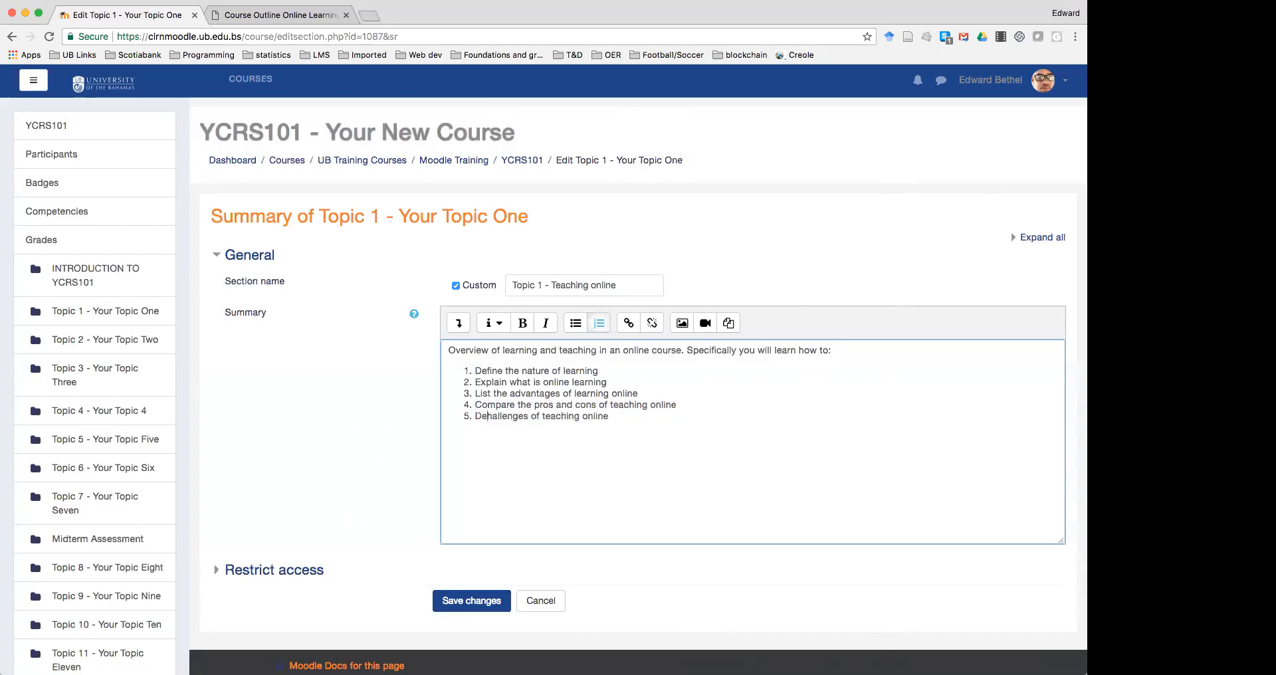
text(cribes)
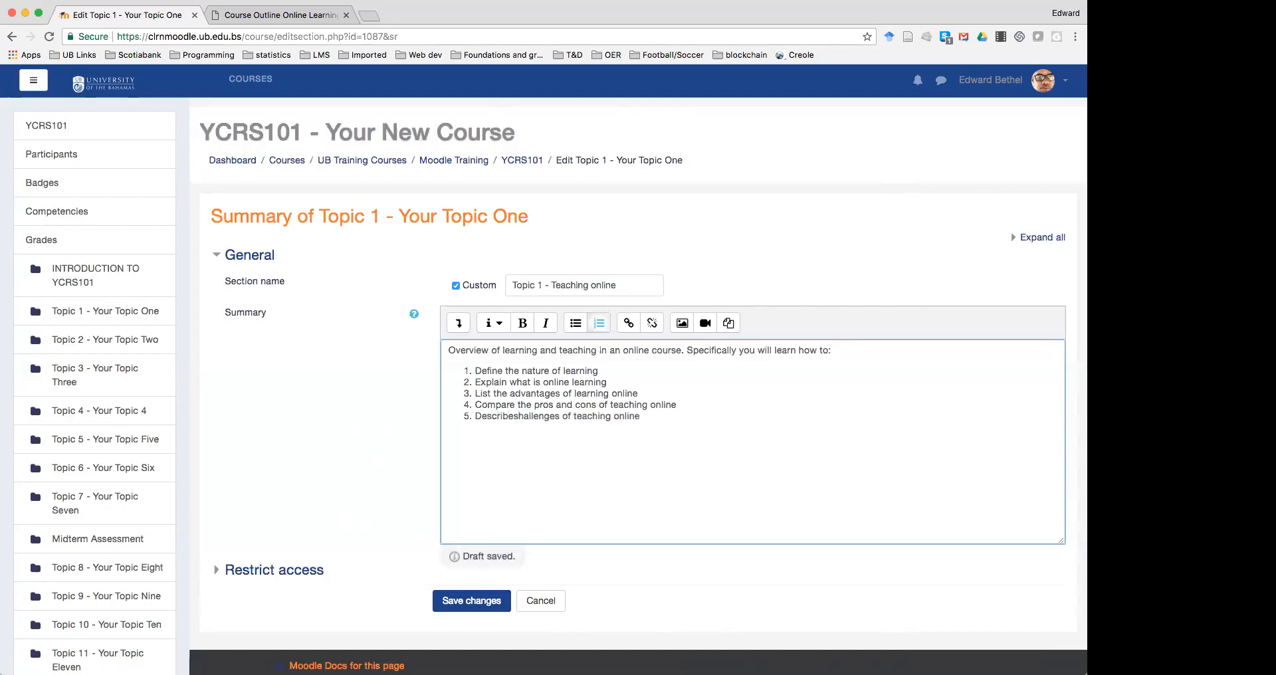
text( c)
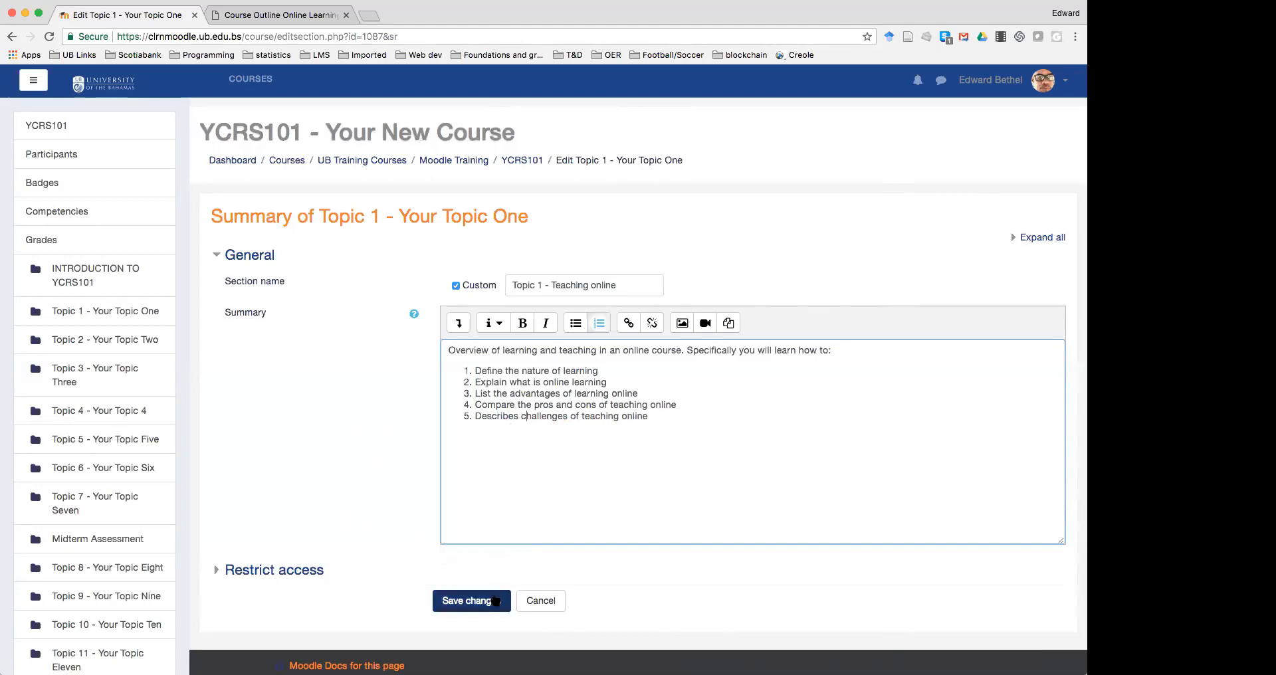
Save the Topic 1 edits and bring up the activity-or-resource chooser under Topic 1
click(496, 601)
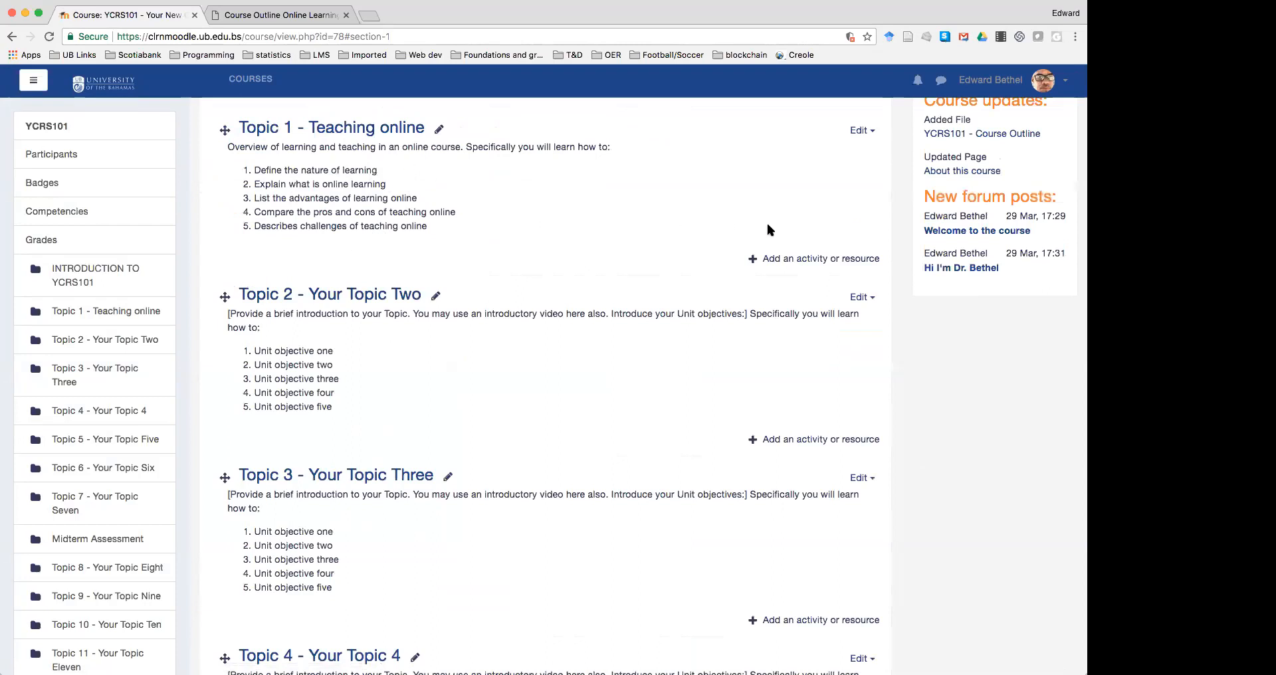
click(797, 259)
scroll(485, 489, down, 3)
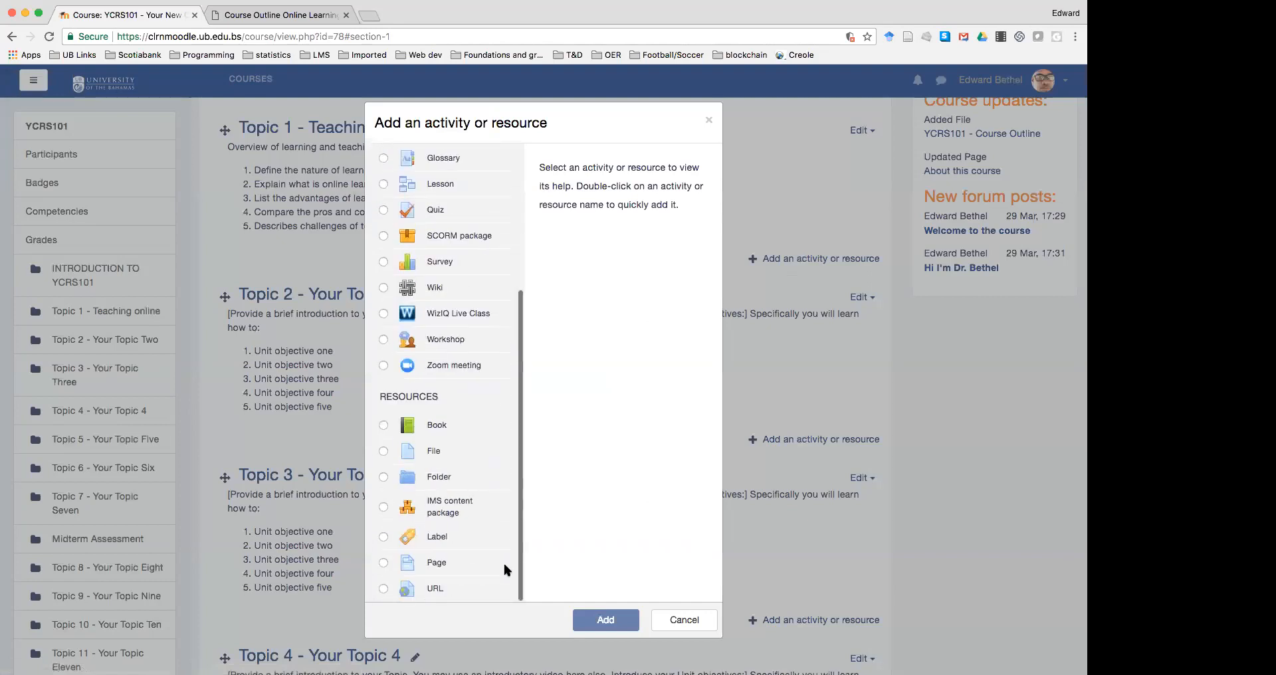
Close the chooser and search the web for 'advantages of teaching online' in a new tab
click(678, 620)
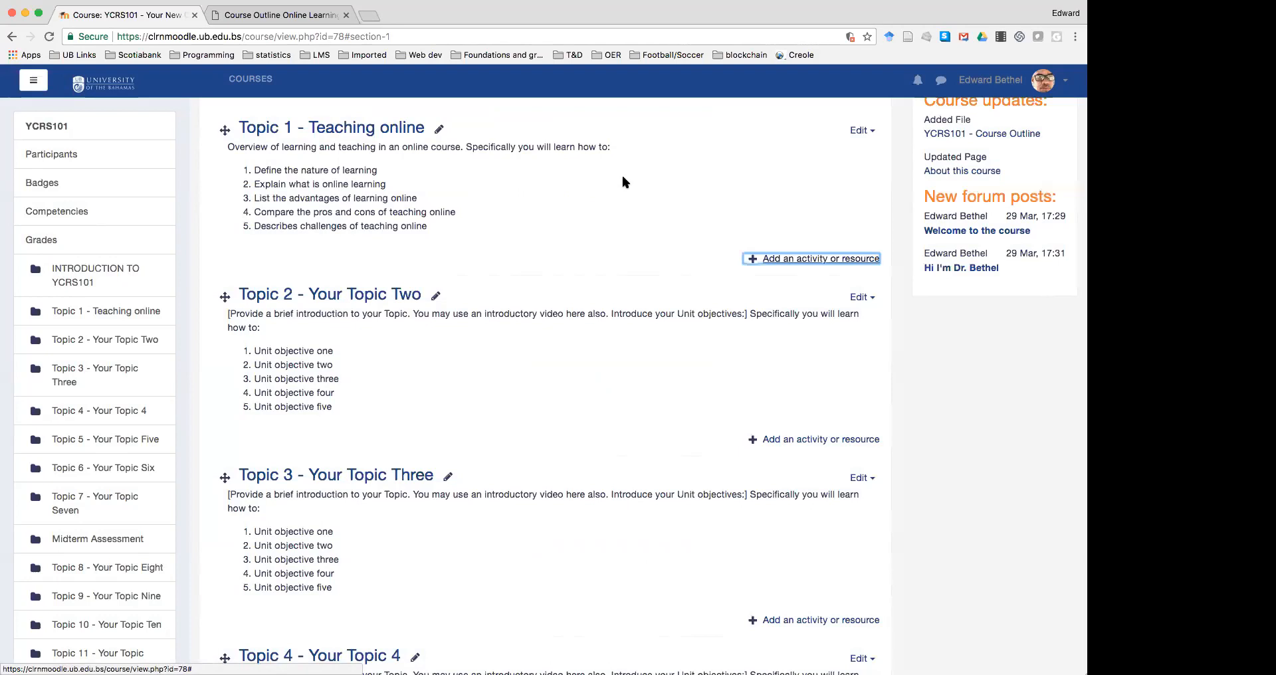
click(293, 14)
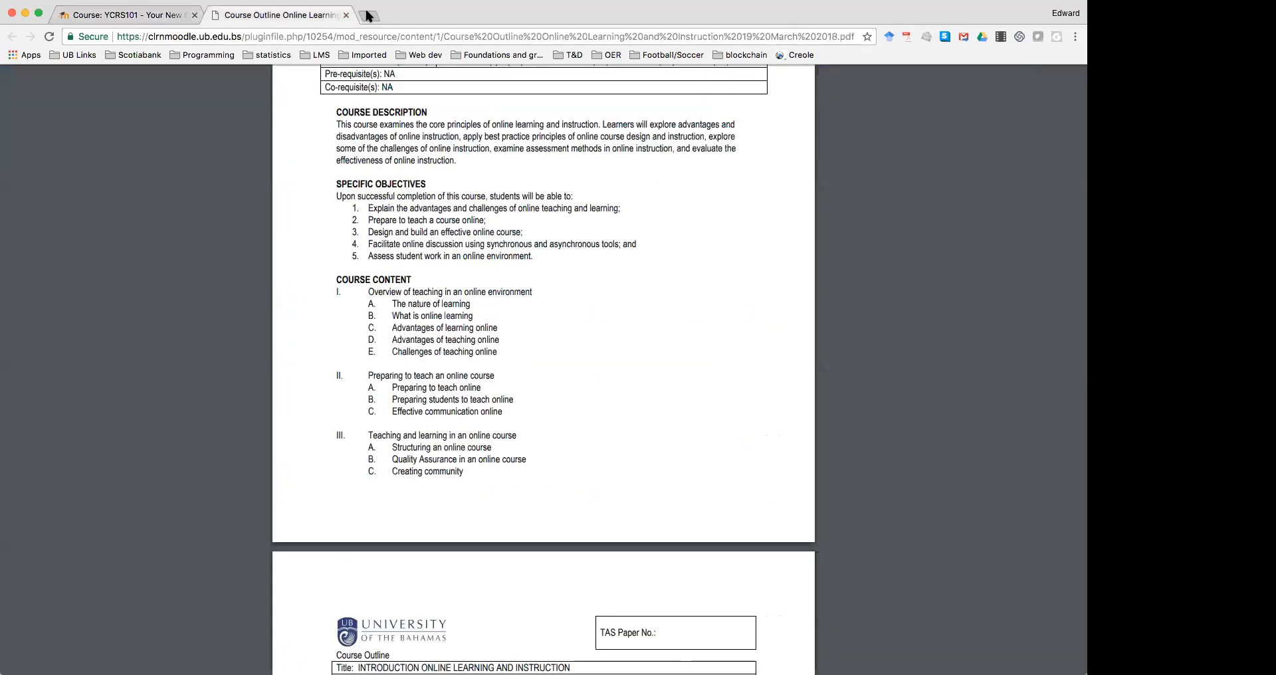
click(369, 14)
text(advantages )
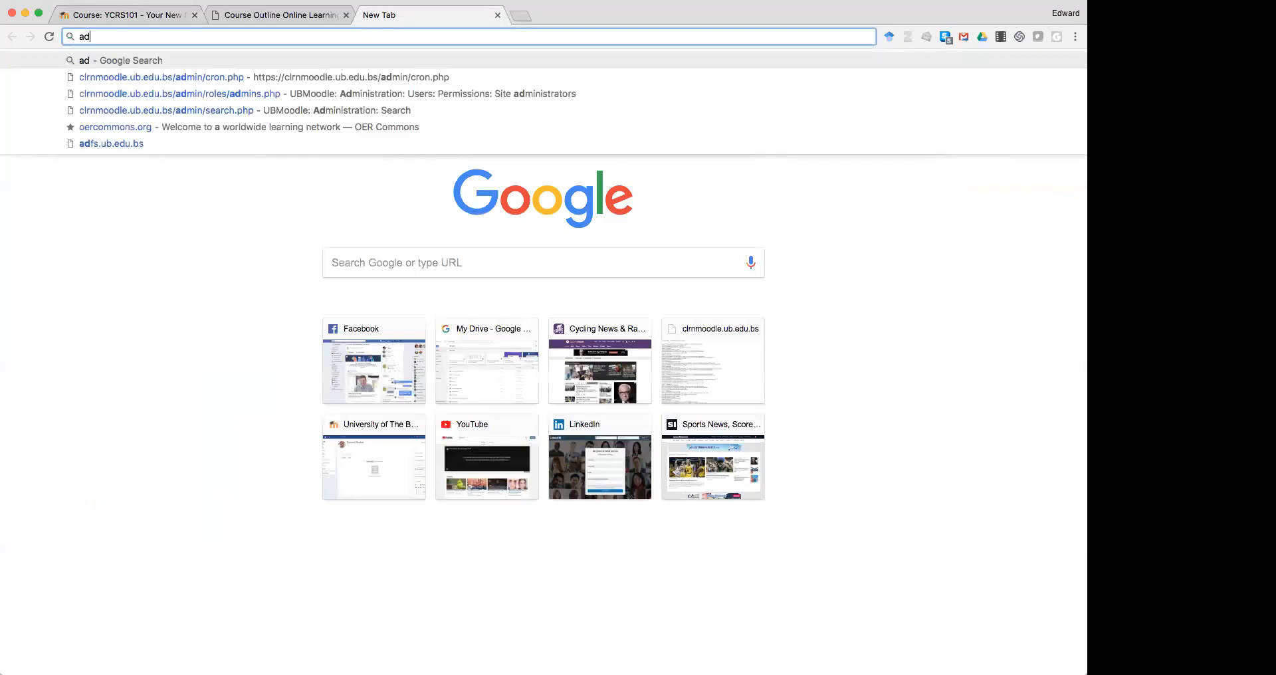
text(of teaching onli)
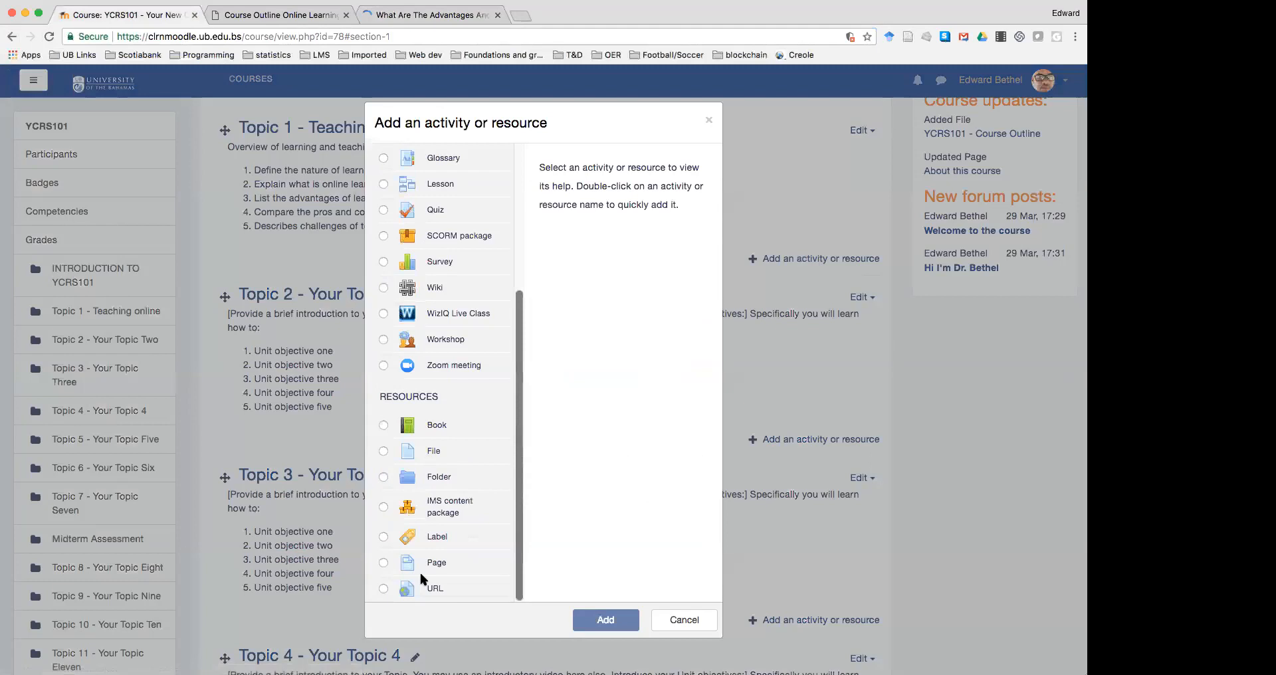
Add URL 'Reading 1 - advantages and disadvantages of teaching online' linking the copied article address
click(415, 587)
click(607, 621)
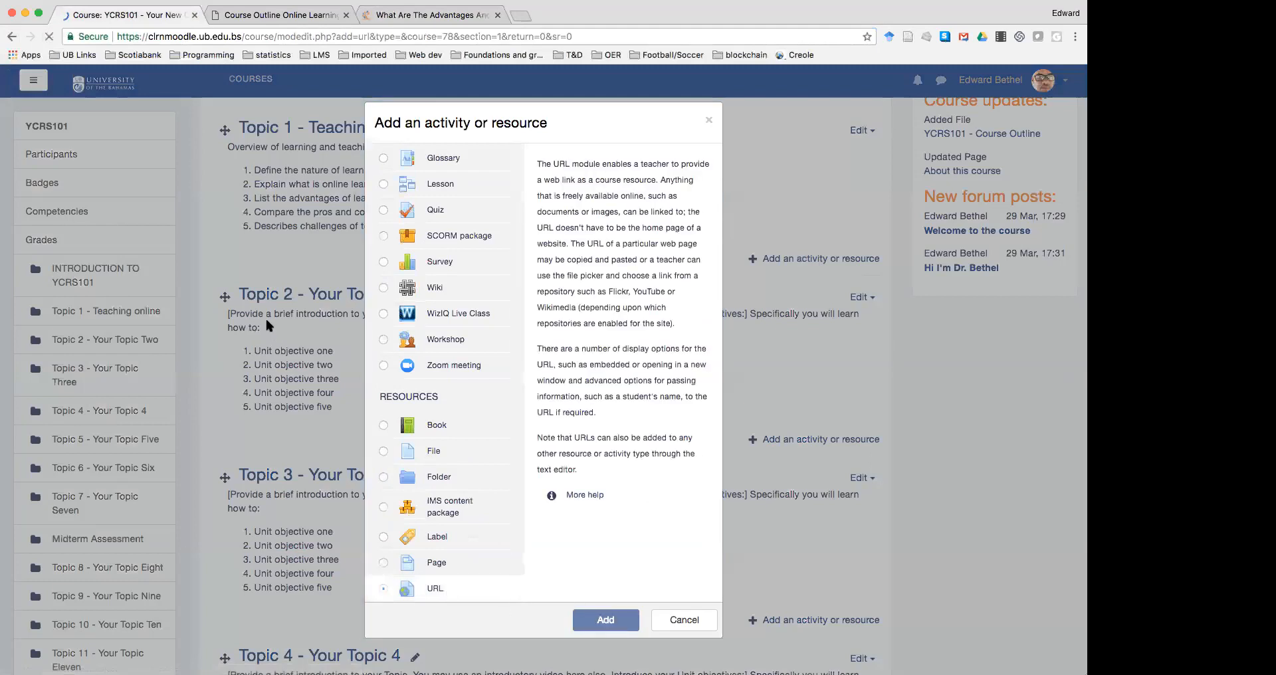
click(481, 281)
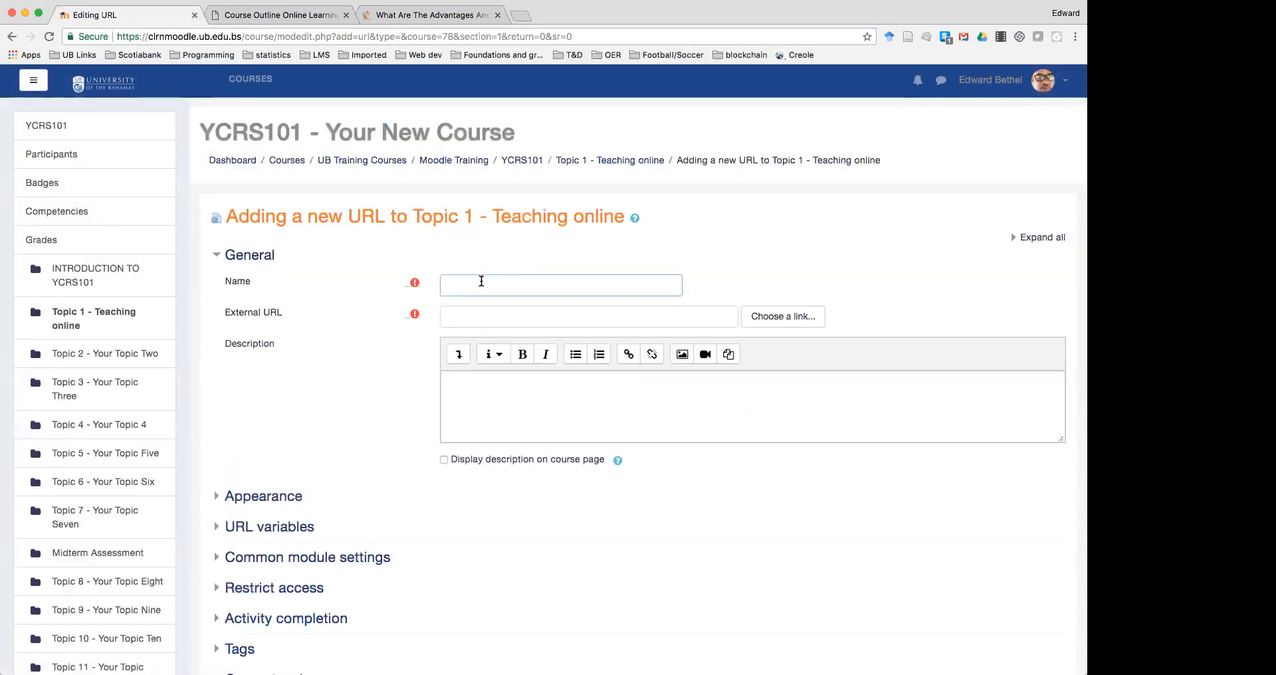
text(Reading 1 - advantages and disadvantages of teaching online)
right_click(478, 314)
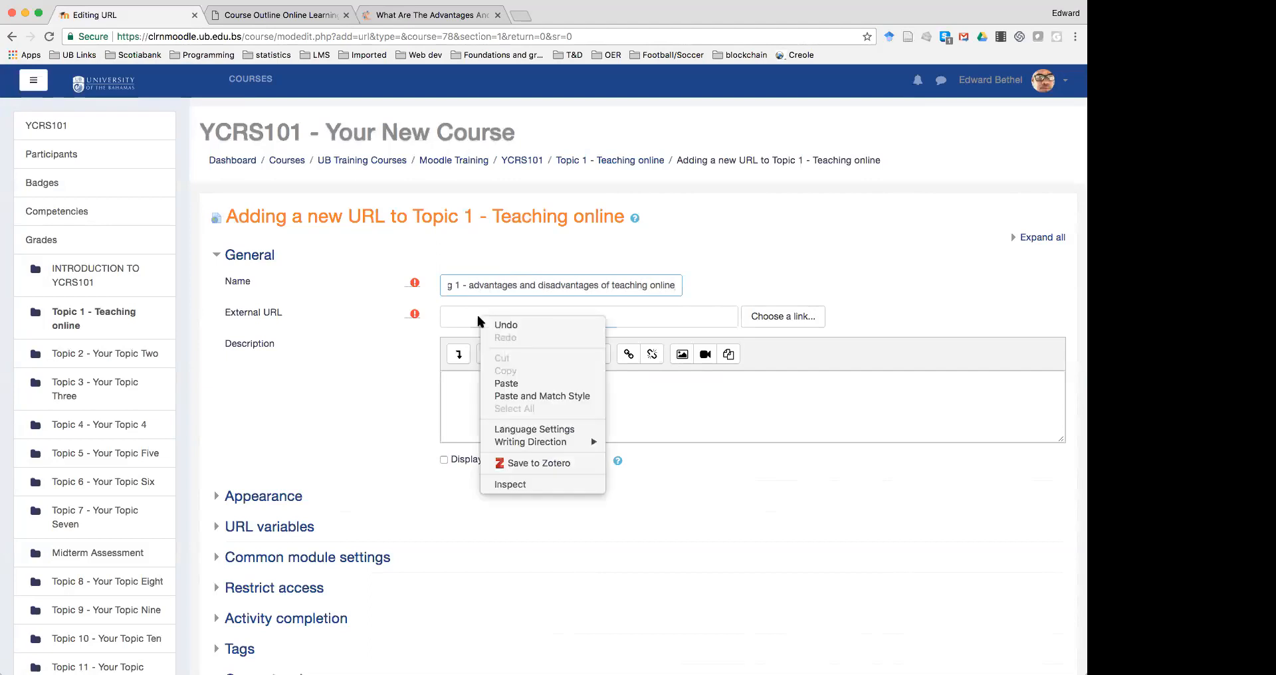
click(523, 396)
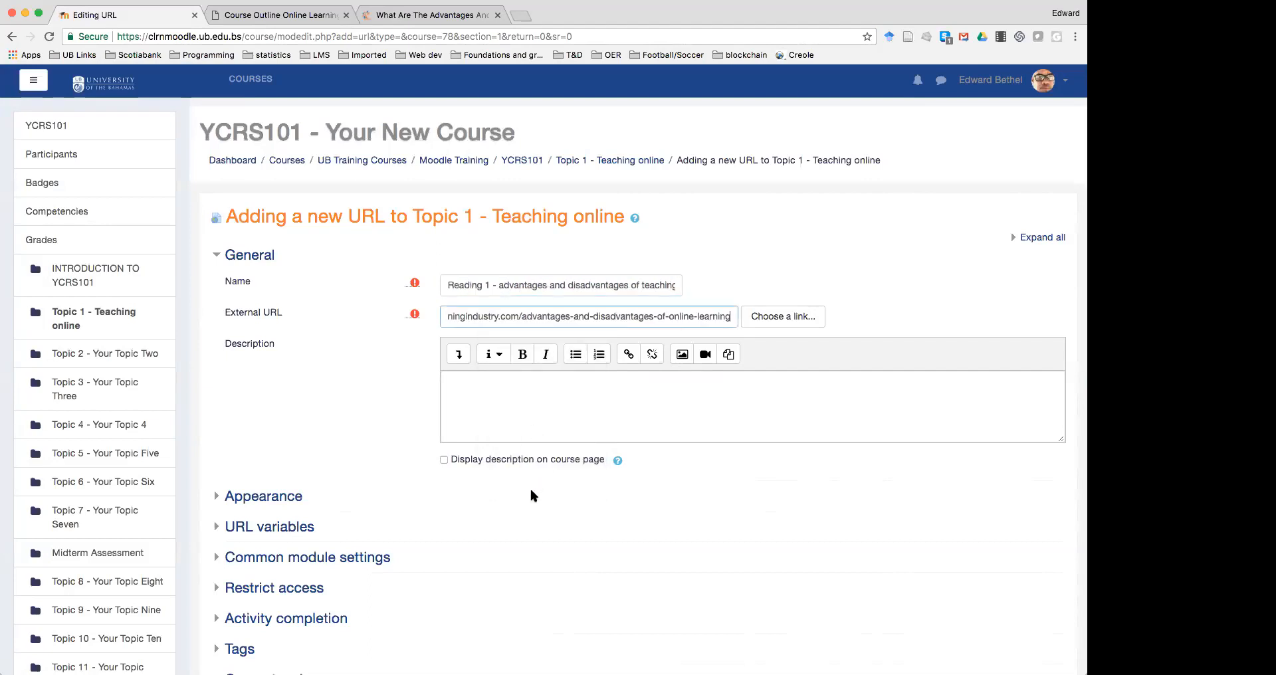
scroll(519, 510, down, 5)
click(530, 531)
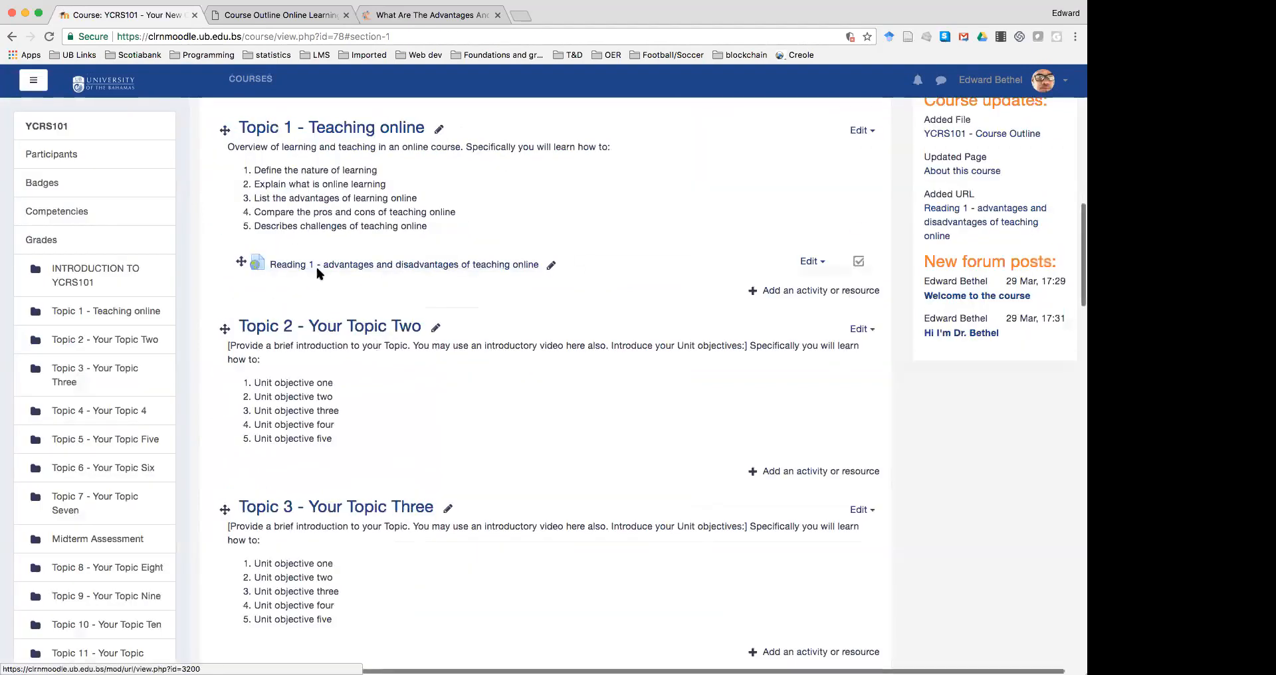
Add Forum 'Topic 1 Discussion - pros and cons of teaching online', asking students to reply to three classmates
click(801, 290)
click(428, 287)
click(607, 615)
click(480, 284)
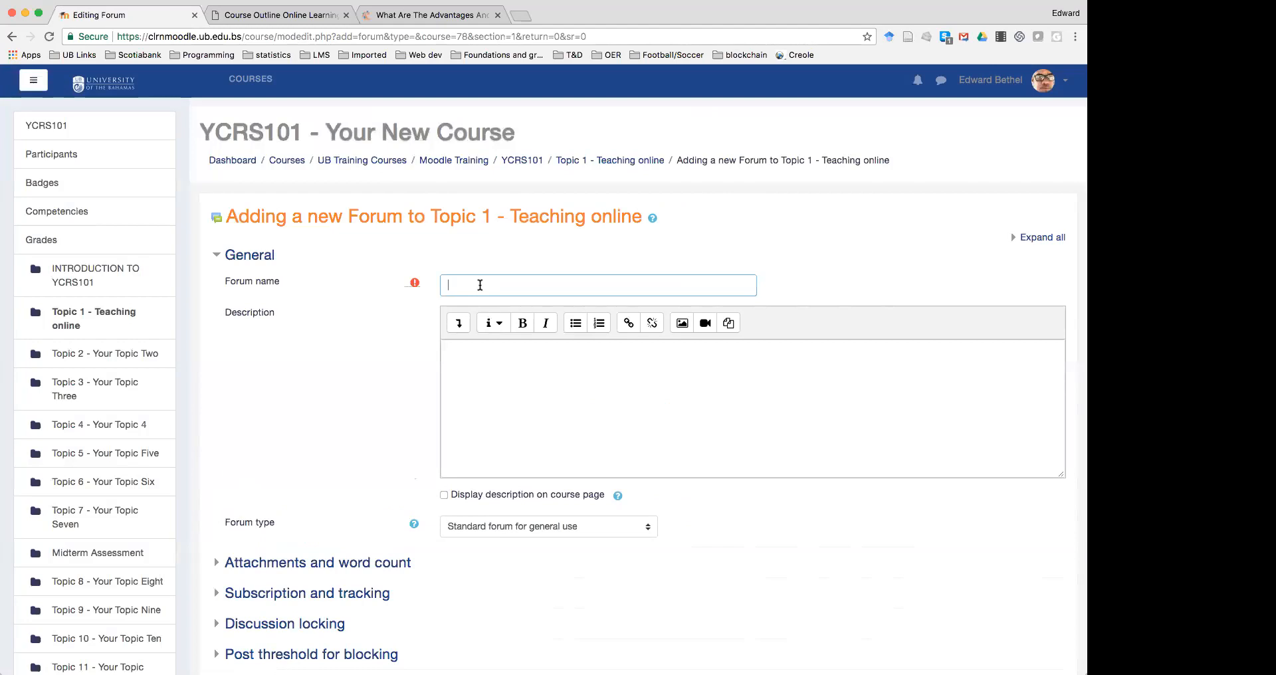
text(Topic 1 Dis)
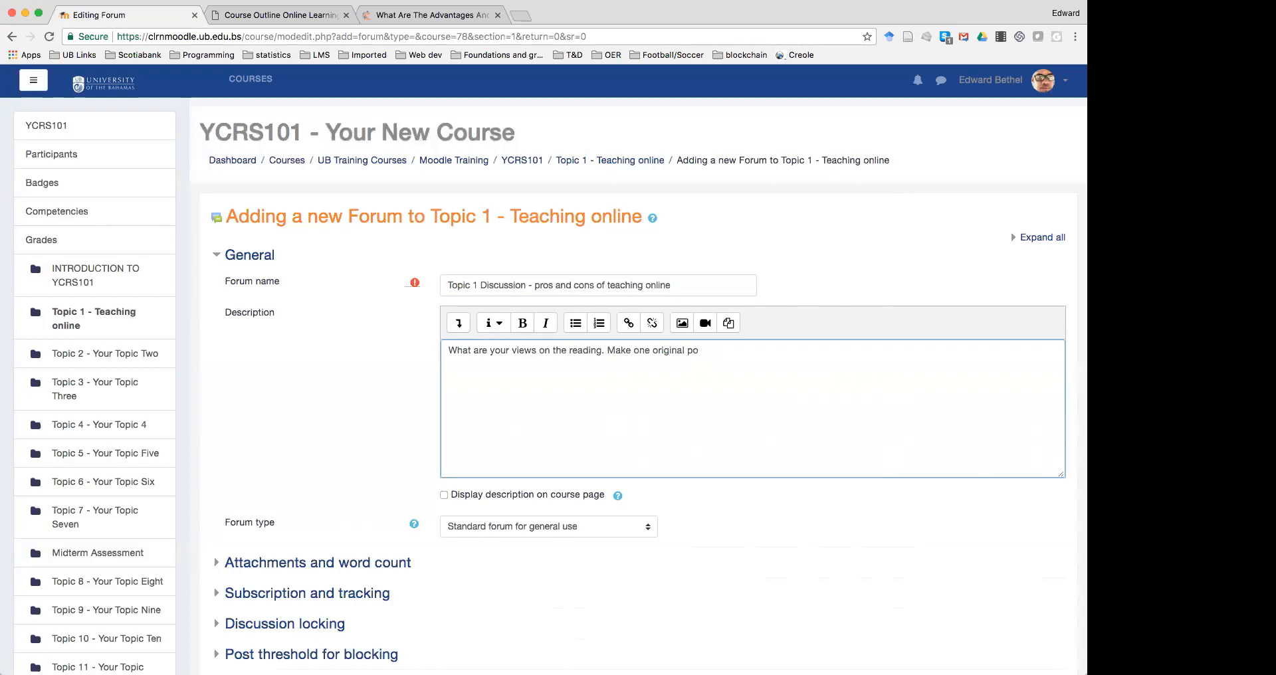
text(t and reply to at least three of your )
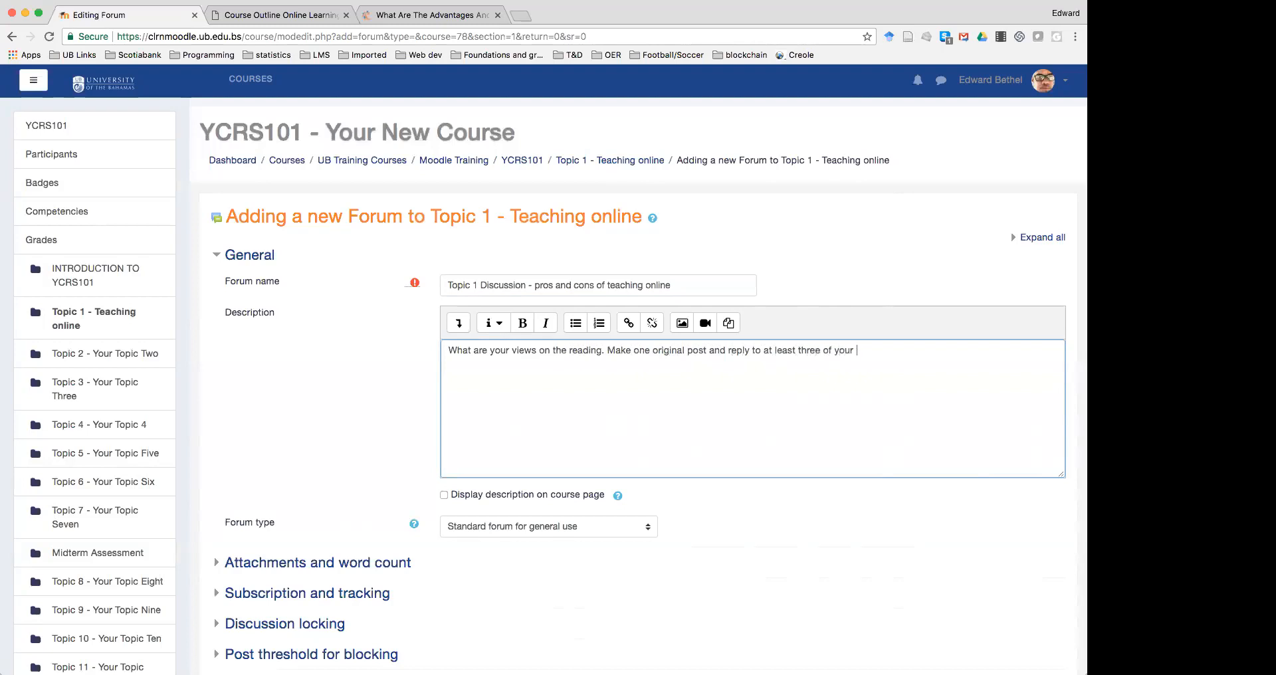
text(classmates.)
Leave forum read tracking as Optional and save the forum to the course
scroll(382, 392, down, 5)
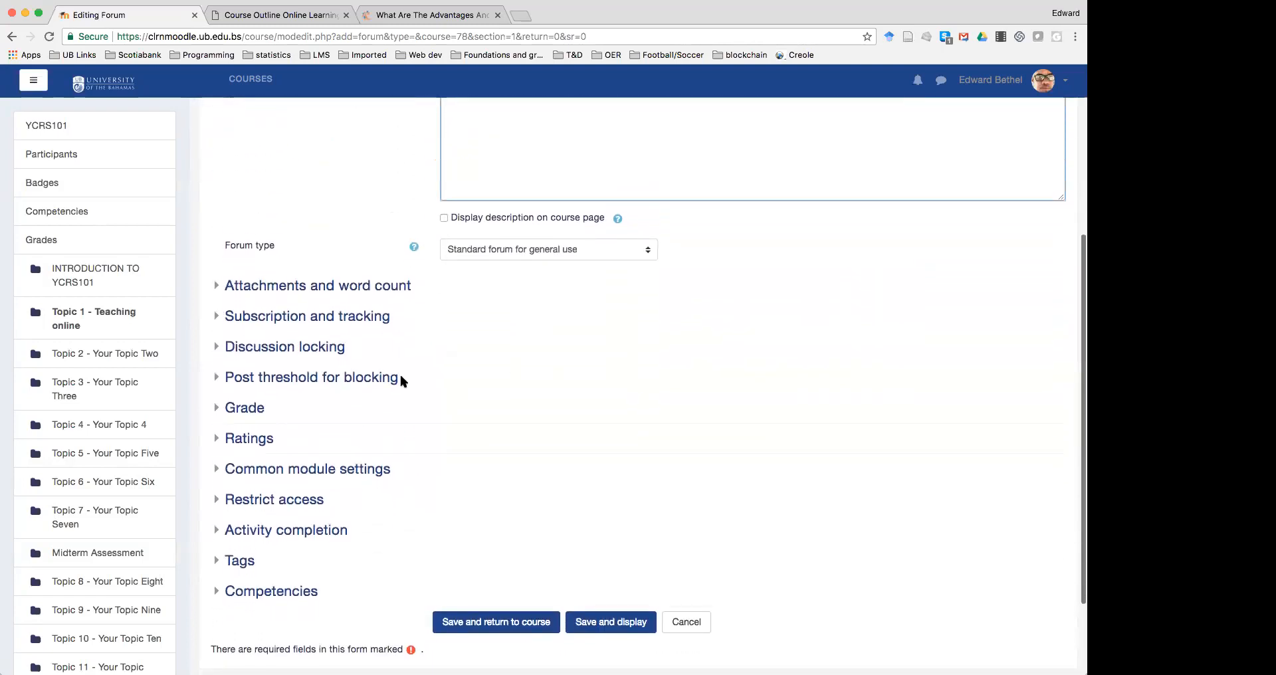
click(245, 407)
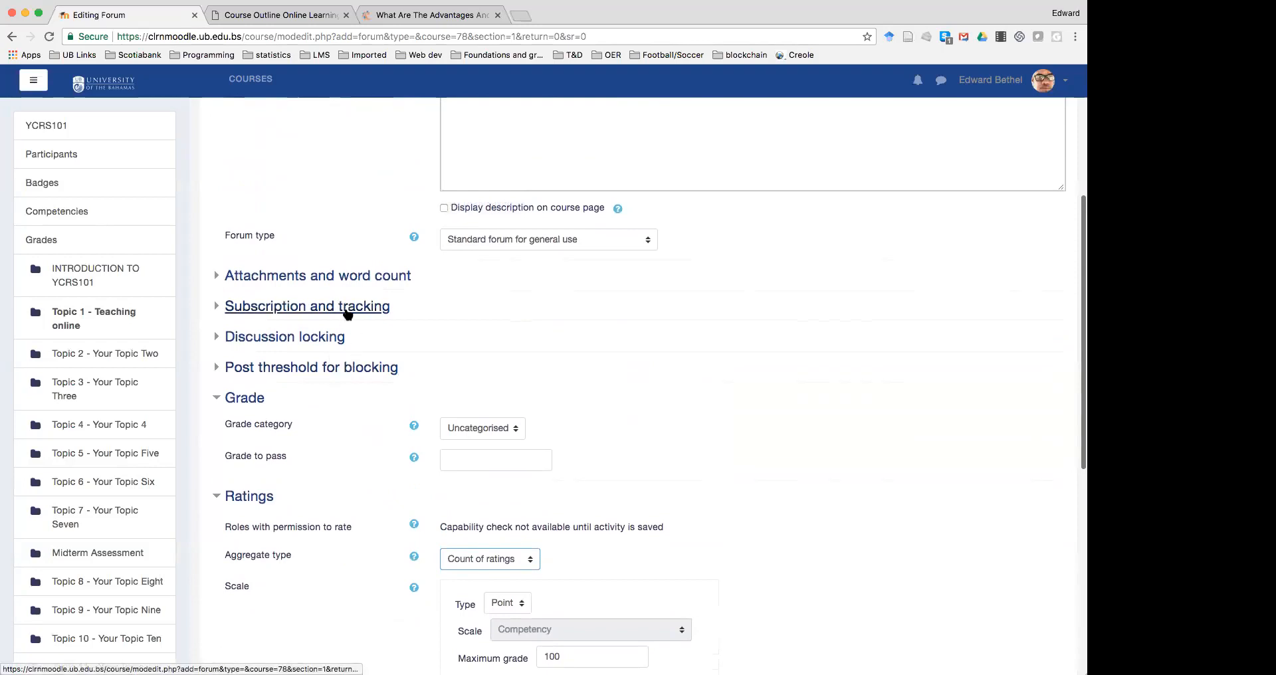
click(345, 309)
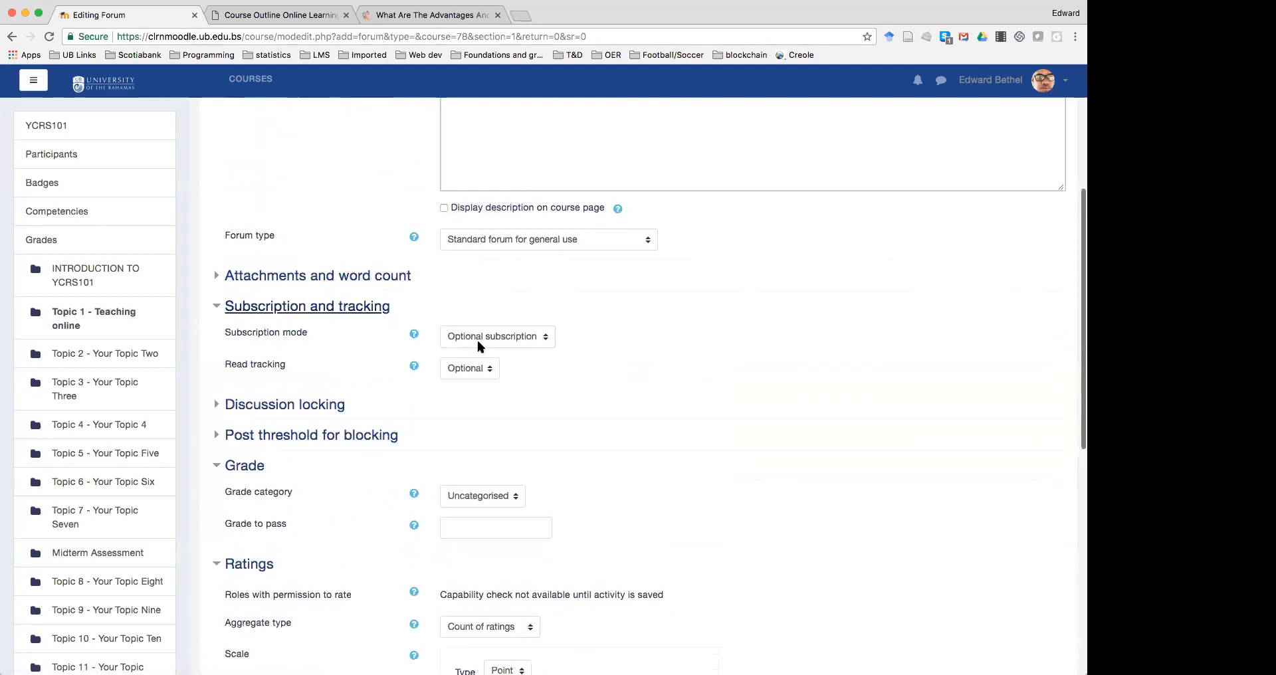
click(475, 371)
click(475, 369)
scroll(367, 352, down, 3)
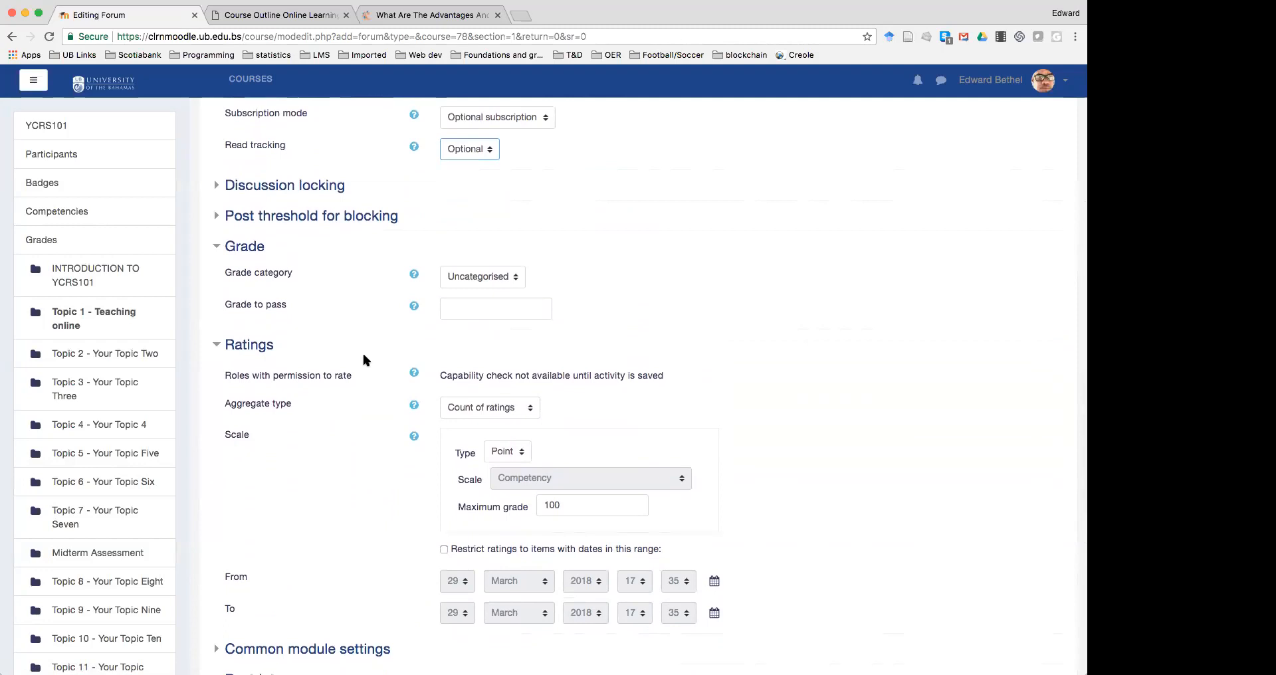
scroll(370, 372, down, 5)
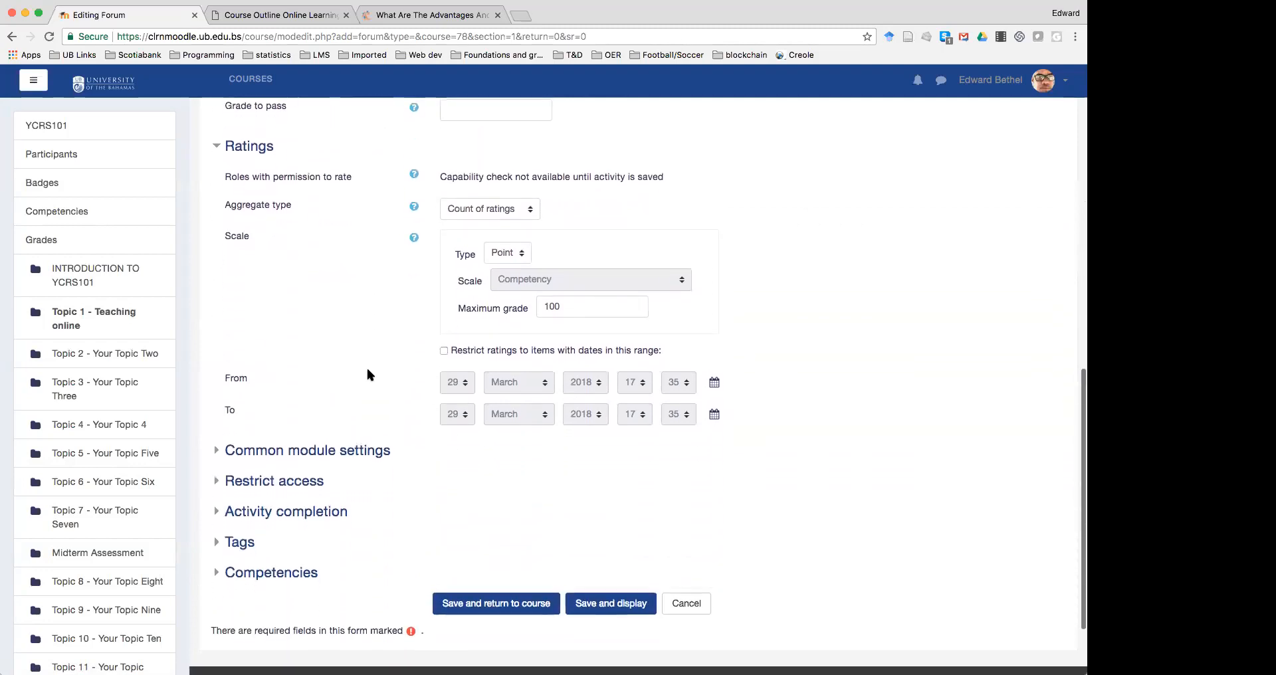
click(495, 525)
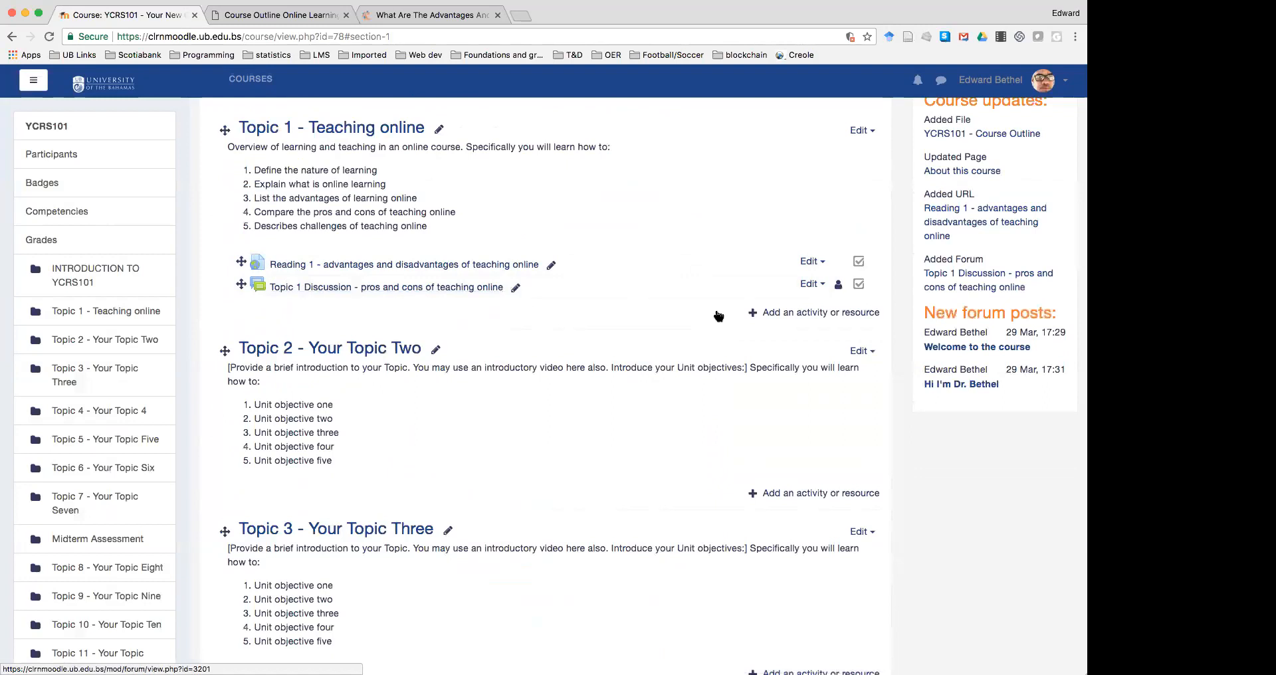
Choose Assignment in the Topic 1 activity chooser and add it
click(783, 317)
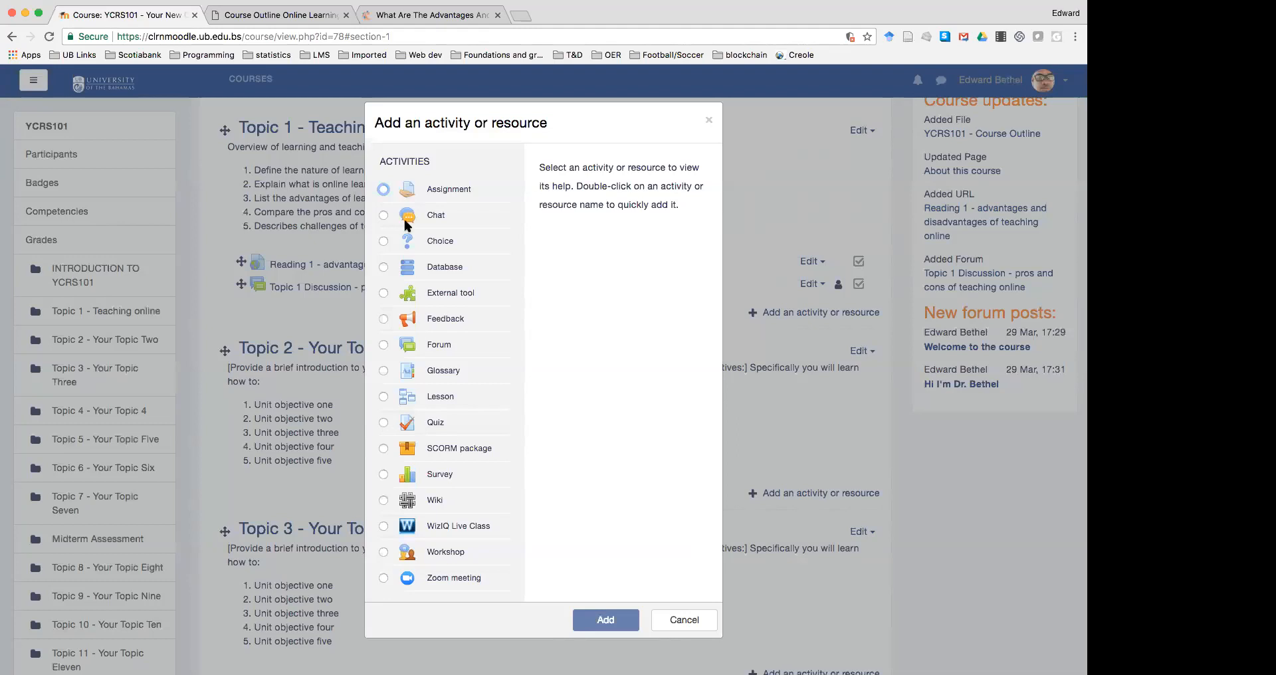
click(384, 190)
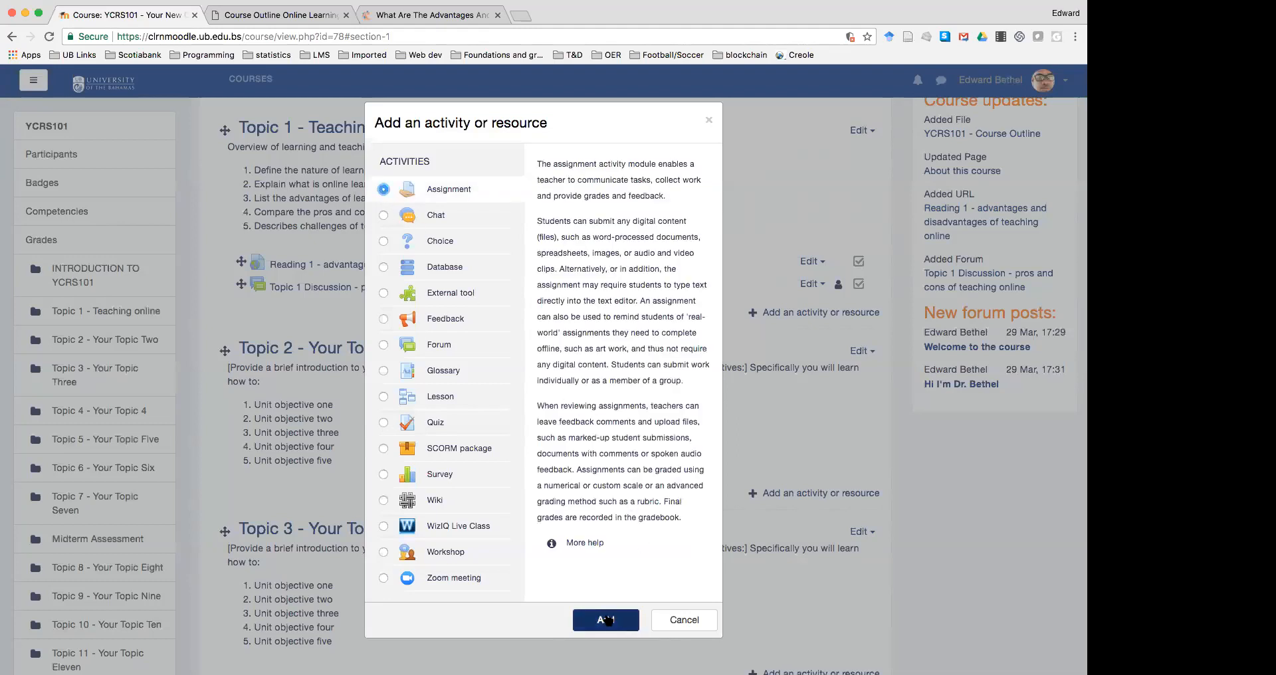
click(606, 621)
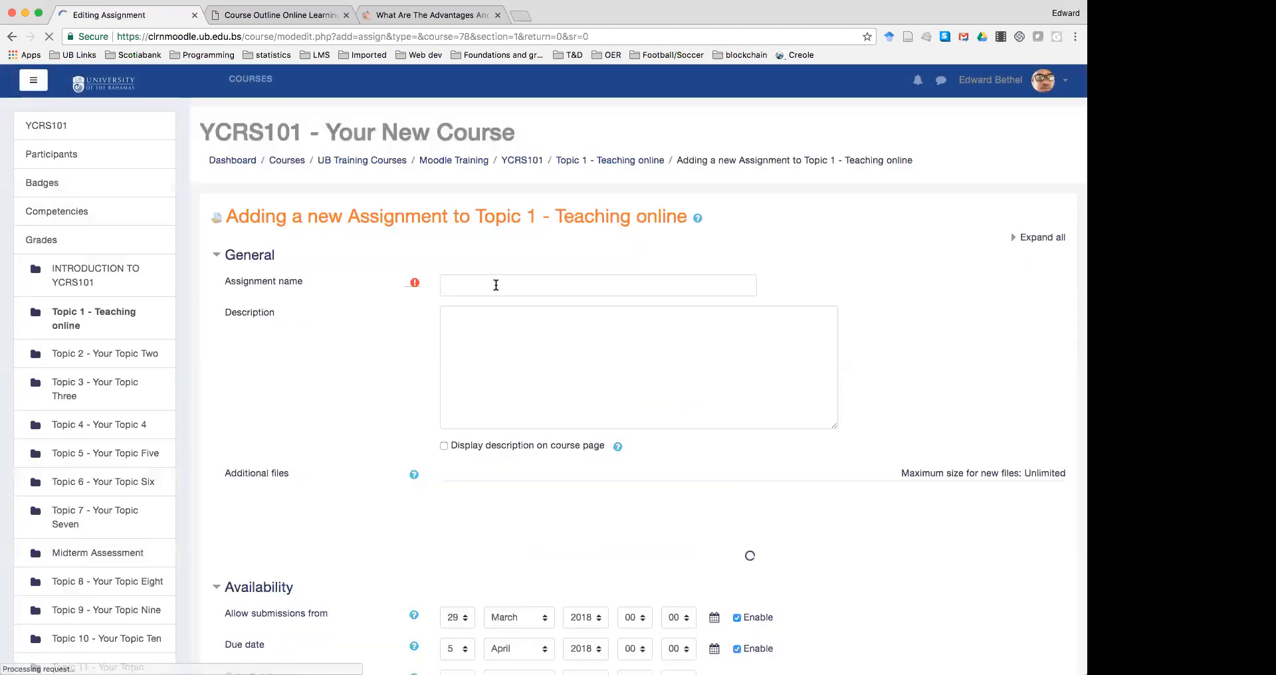
Name it 'Topic 1 Assignment', described as 'Argue the case for teaching online (500 wds)'
click(496, 284)
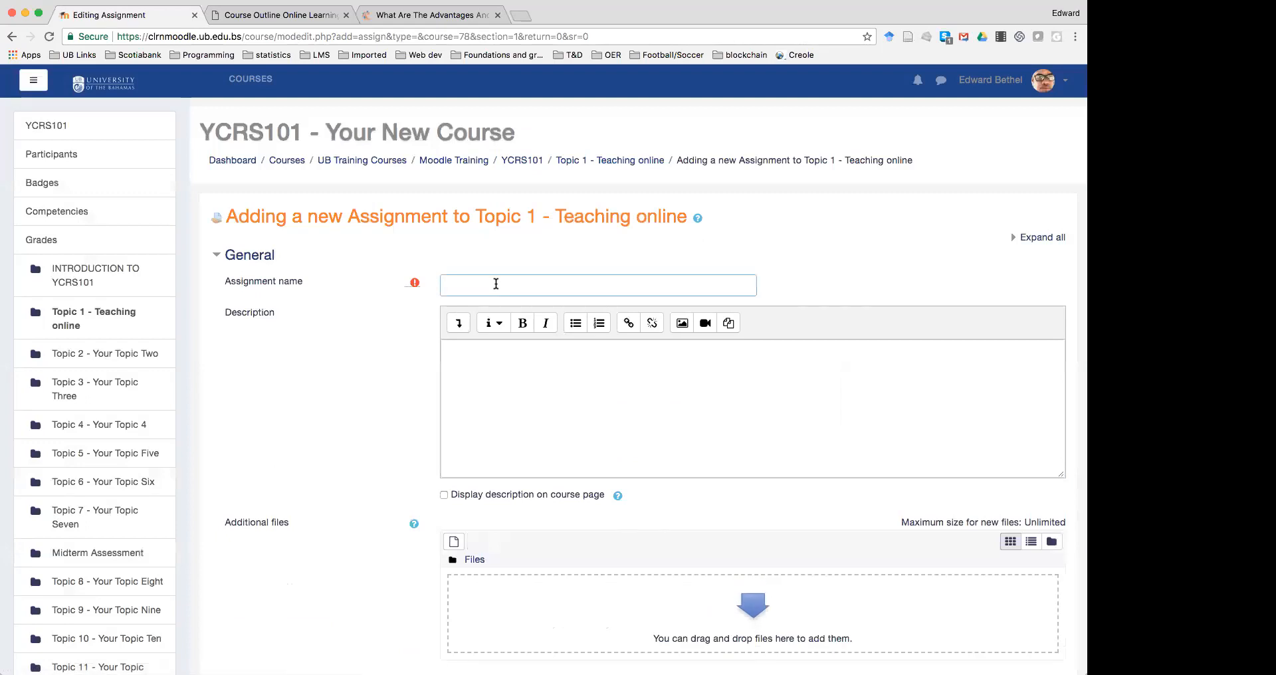
text(Topic 1 Assignment)
click(466, 351)
text(Argue the case )
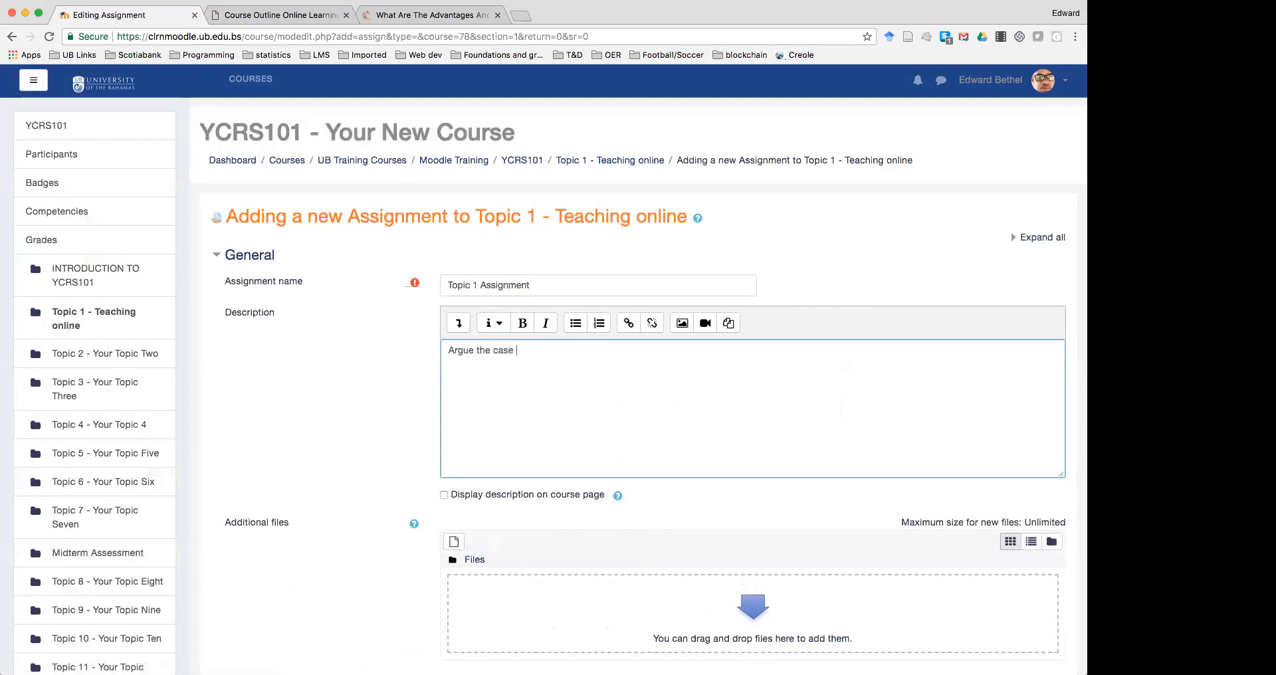
text(for teaching online (500 wds))
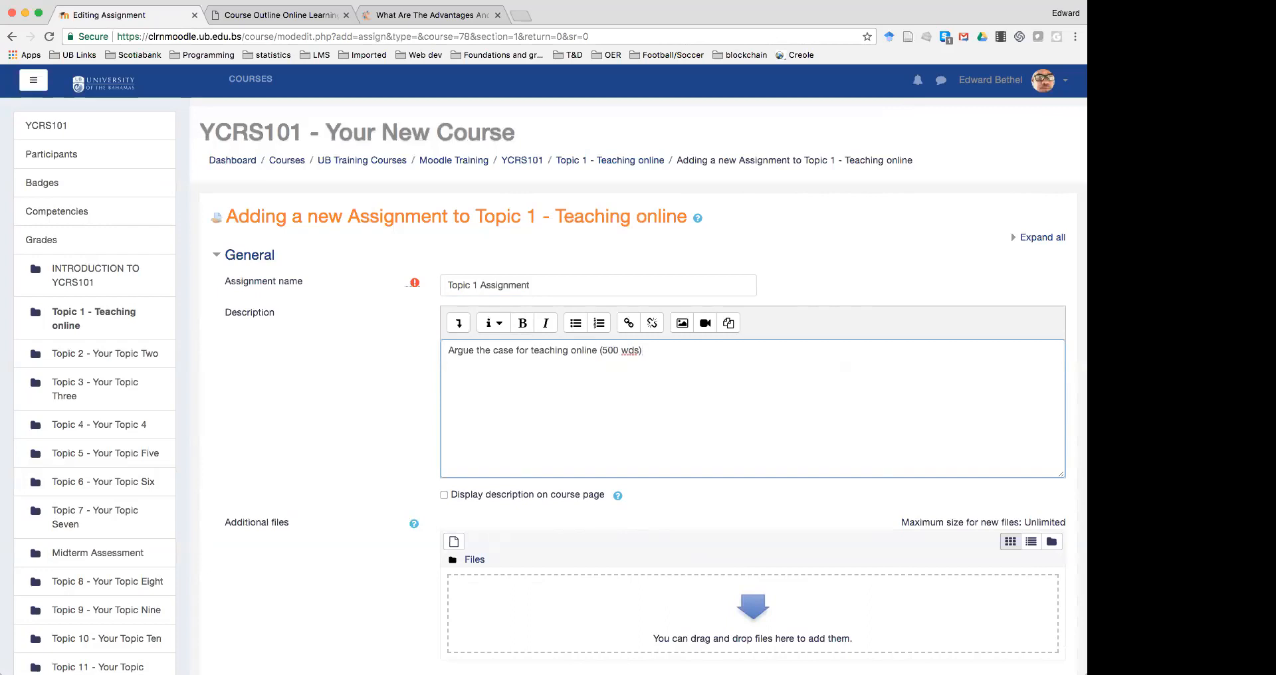
text( type into the text block below.)
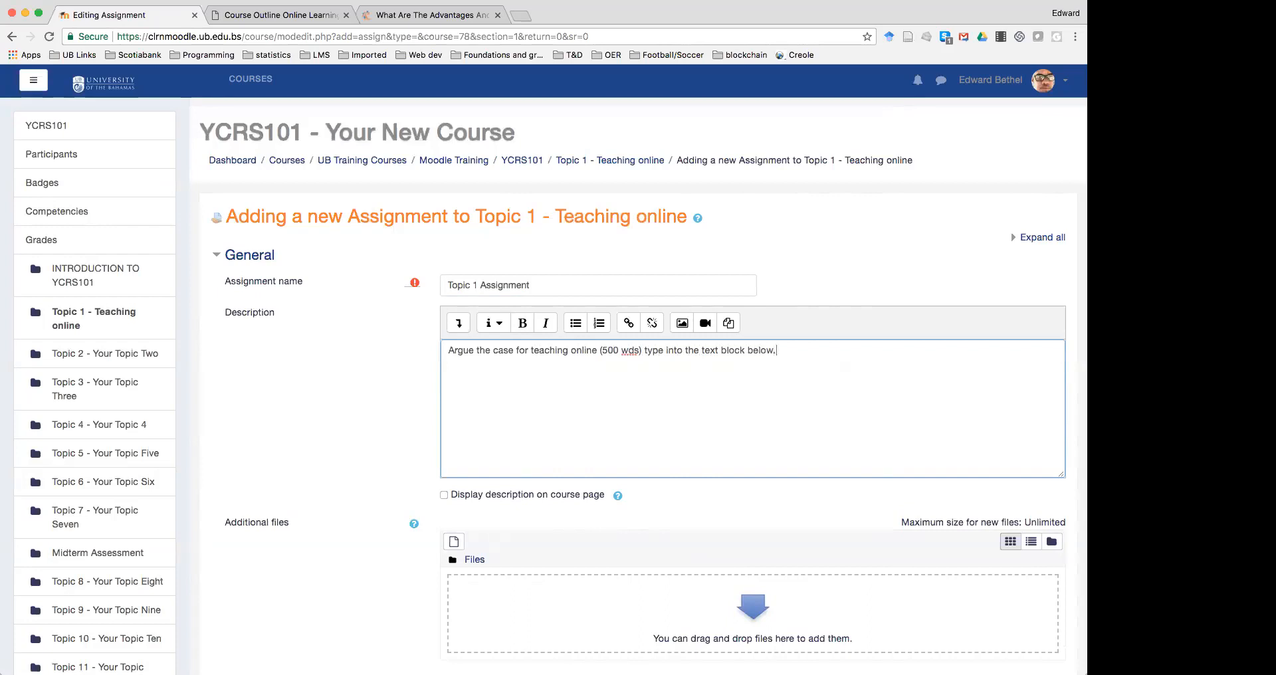
Save 'Topic 1 Assignment' with due date disabled, online text enabled and file submissions off
scroll(556, 373, down, 5)
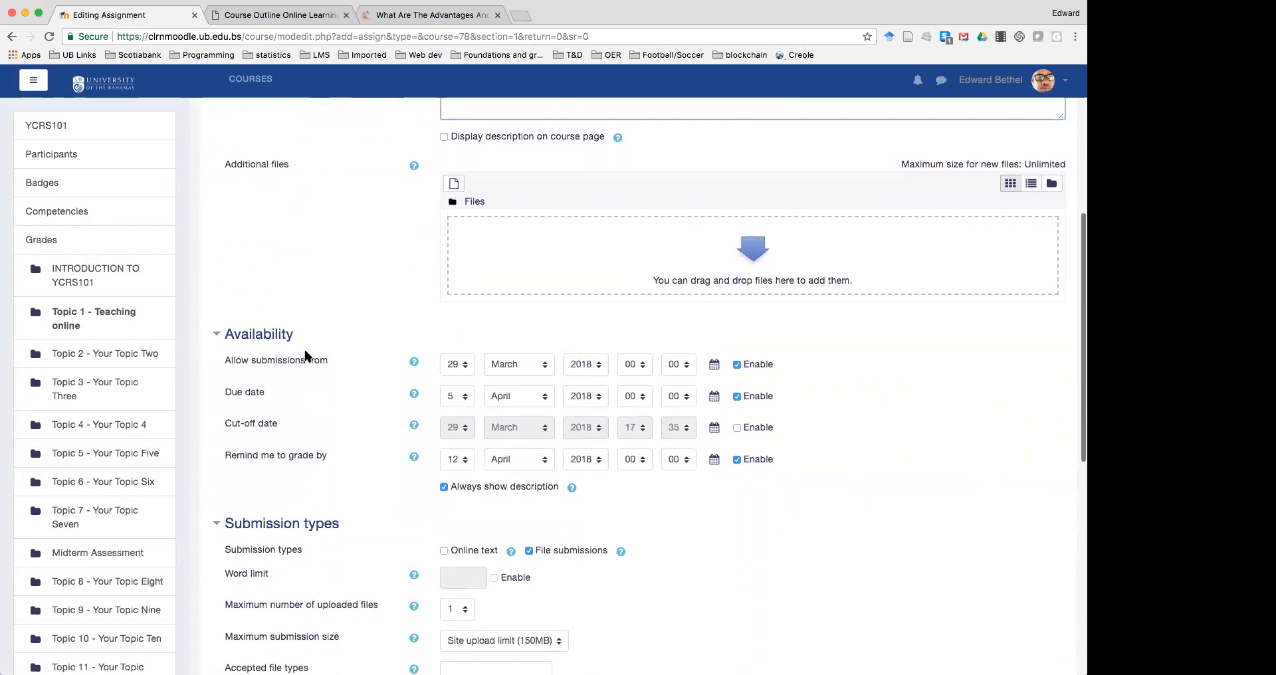
click(737, 386)
scroll(489, 448, down, 4)
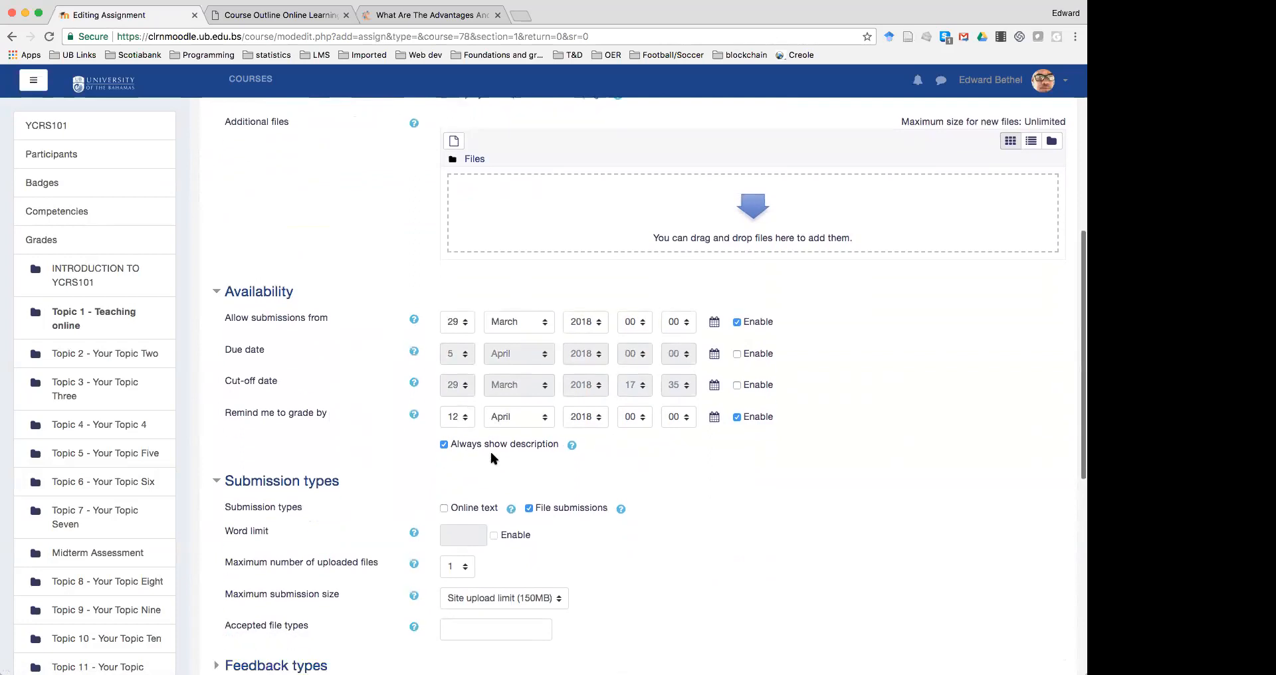
click(444, 249)
click(529, 249)
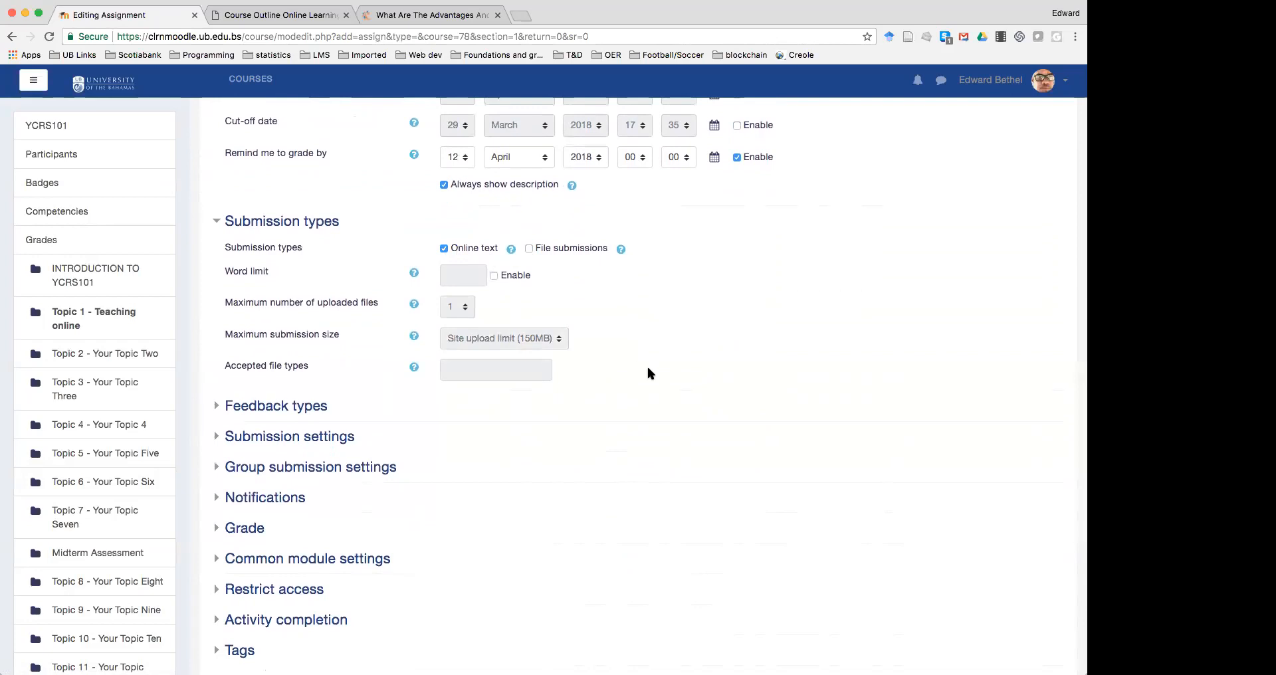
scroll(650, 374, down, 3)
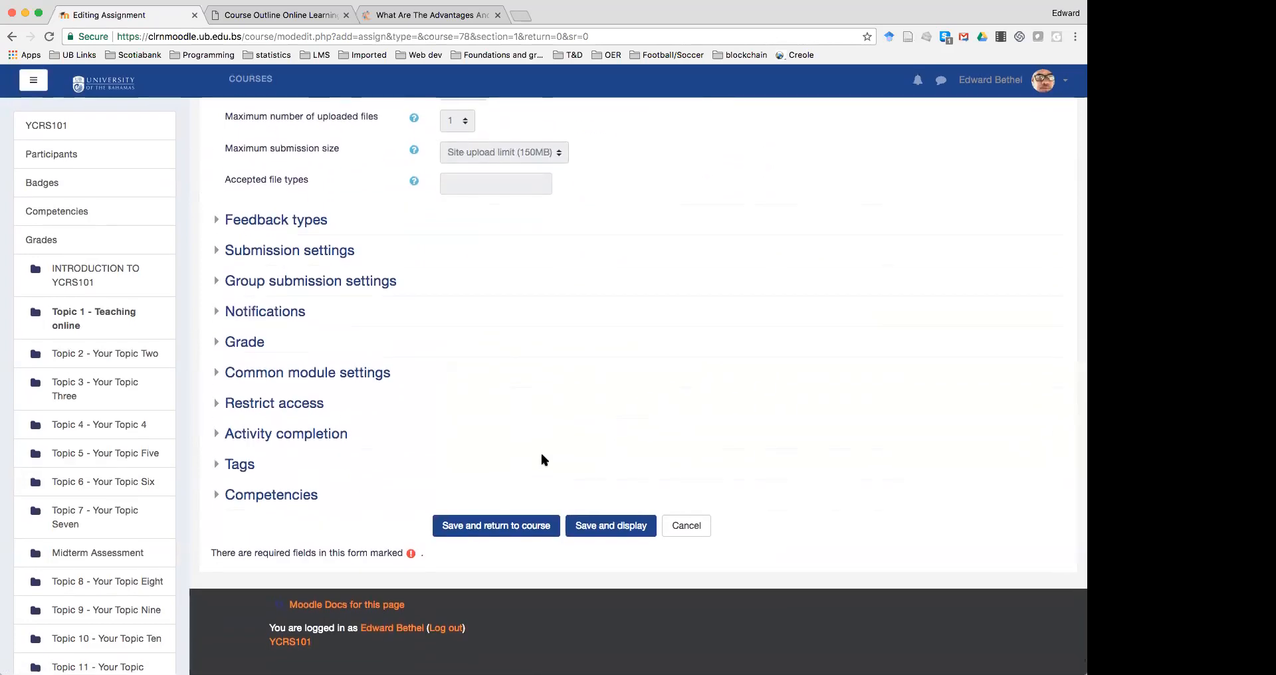
click(610, 526)
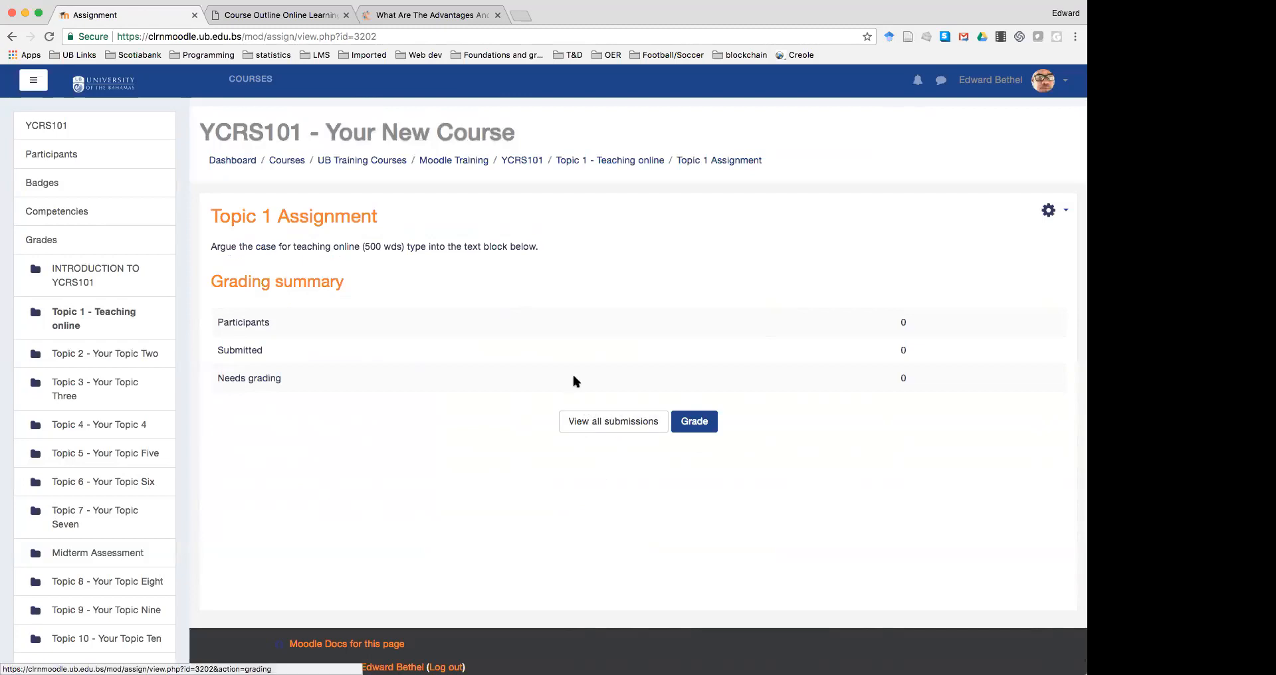
Return to the 'Topic 1 - Teaching online' course page and scroll back to the top
click(609, 166)
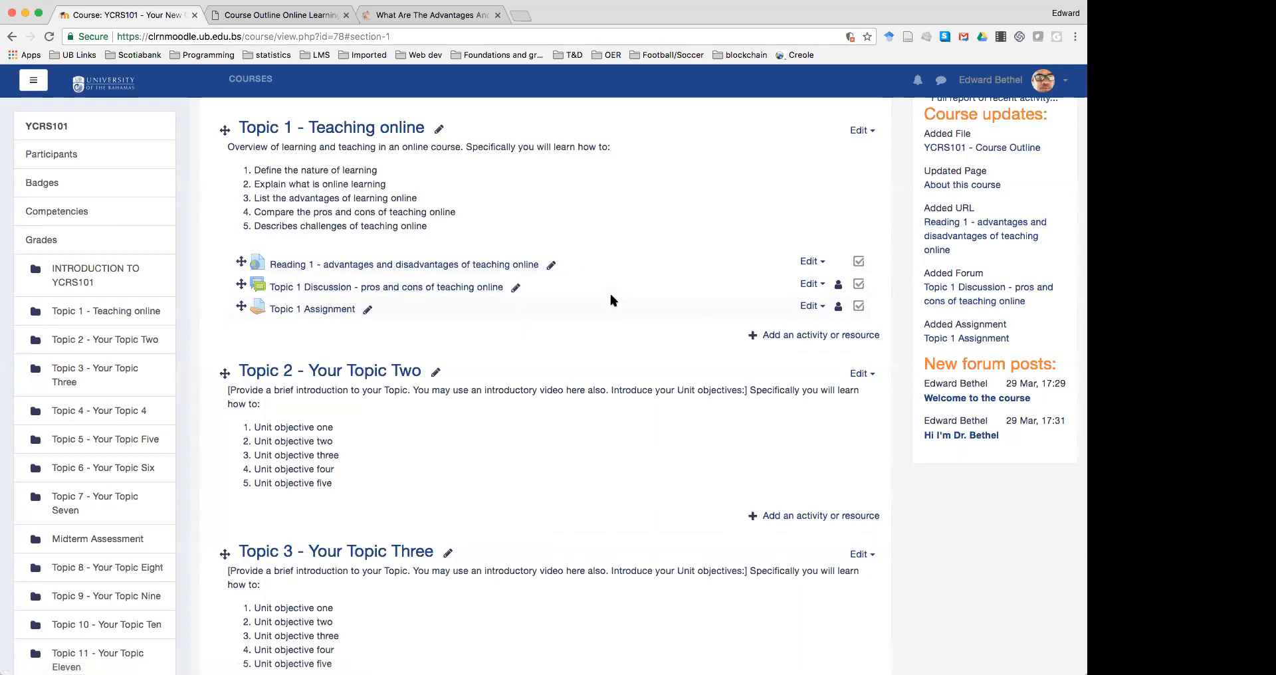
scroll(611, 295, up, 13)
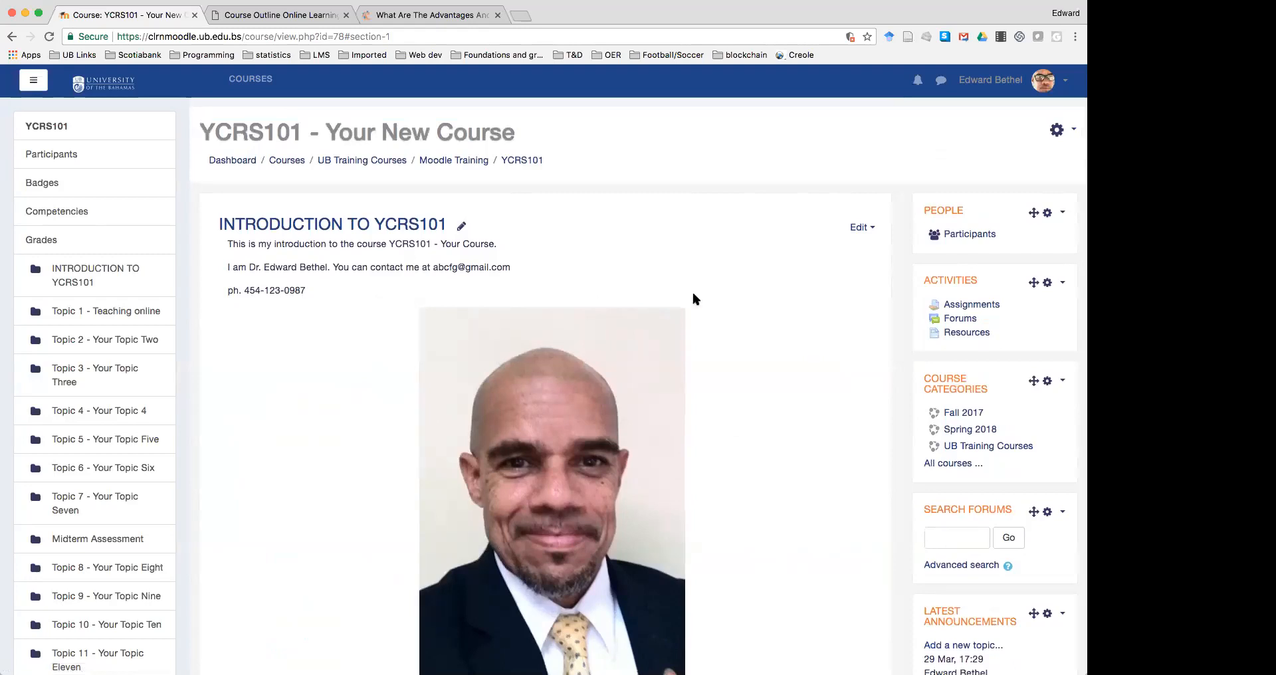
View the About this course page, then return to the course introduction section
scroll(765, 314, down, 5)
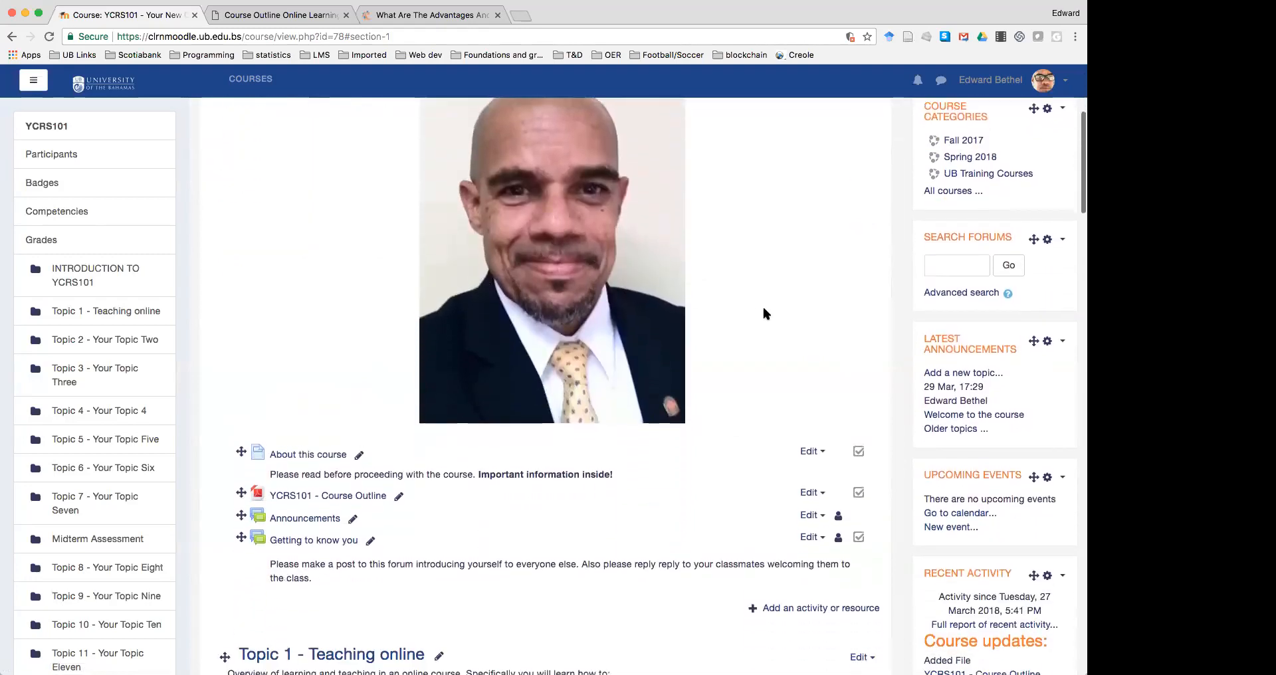
scroll(766, 314, down, 2)
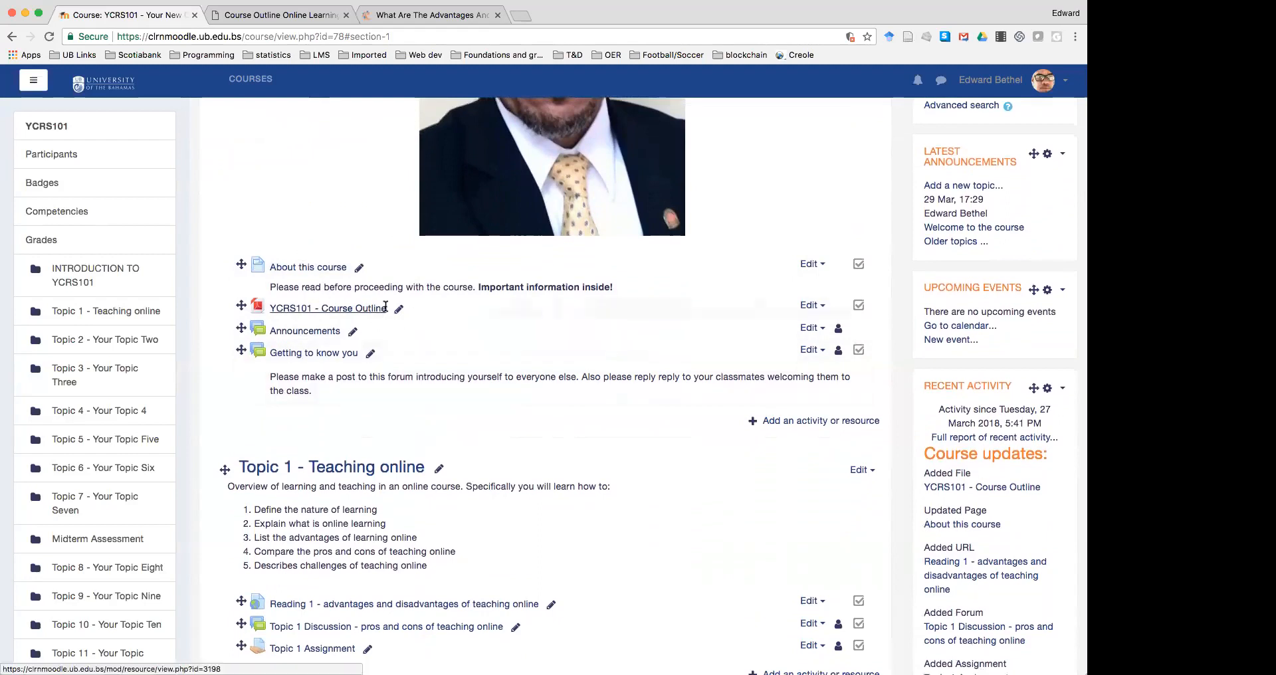
click(316, 268)
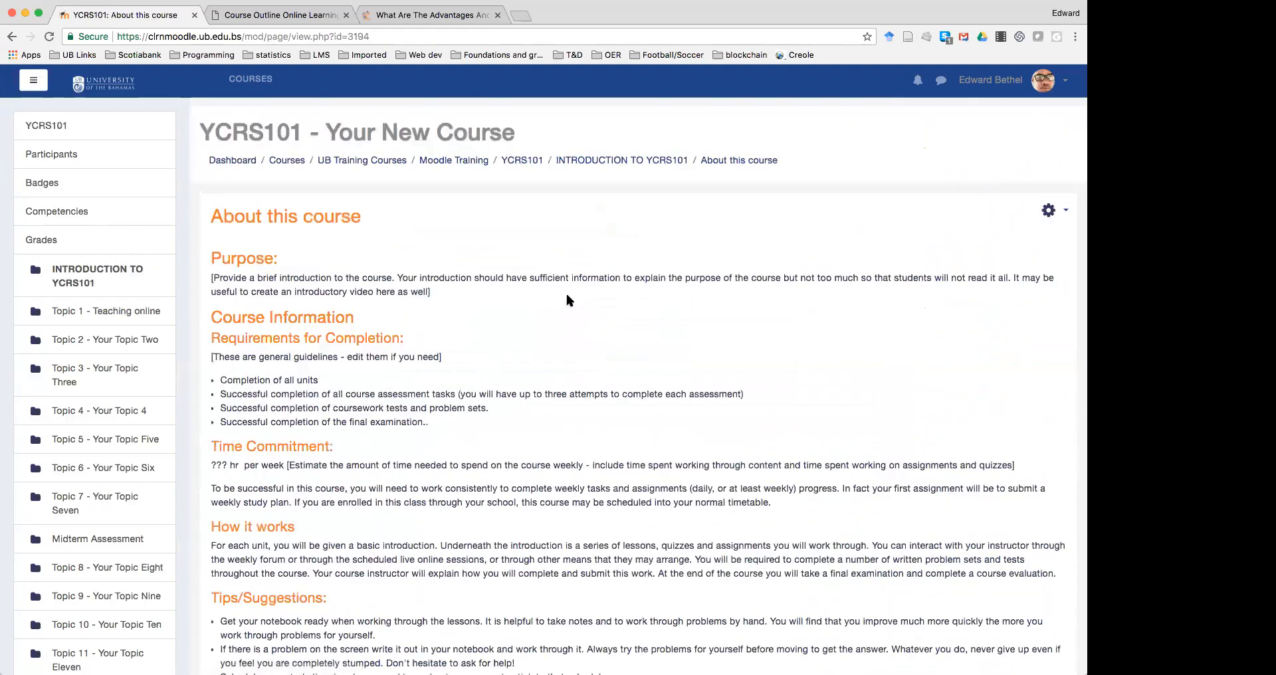
click(581, 162)
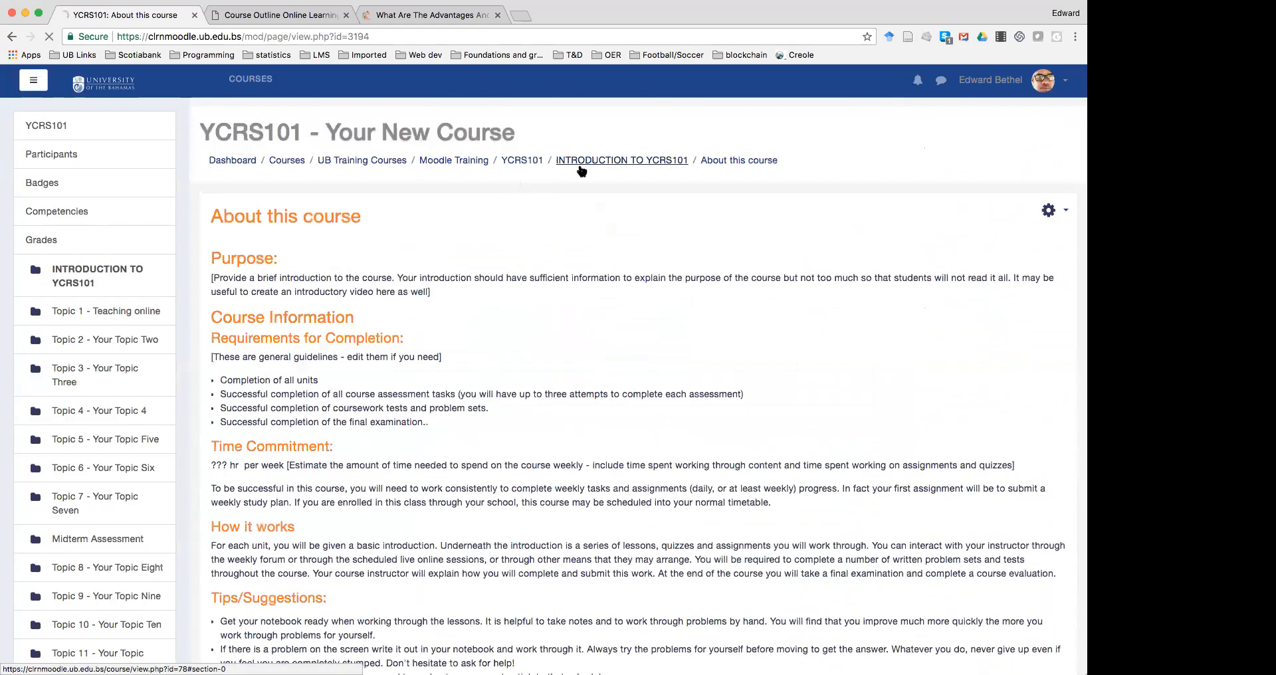
Look at the Announcements forum, then open the Getting to know you forum
scroll(508, 400, down, 7)
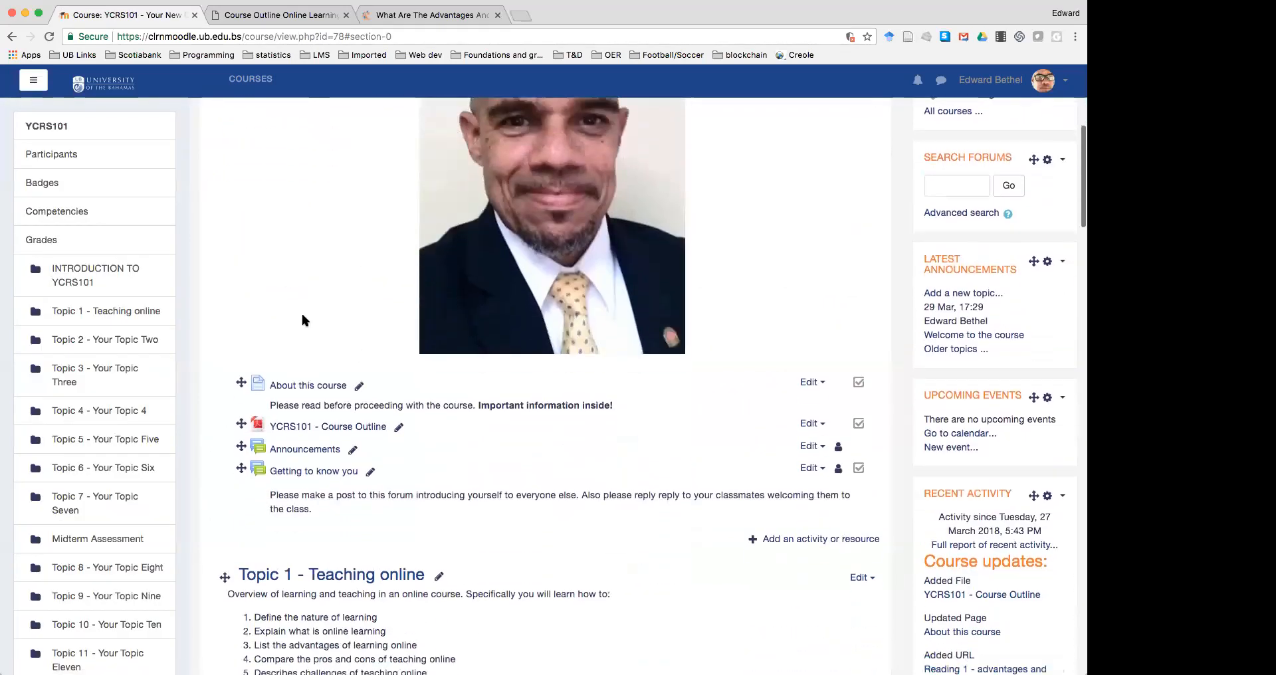
click(318, 244)
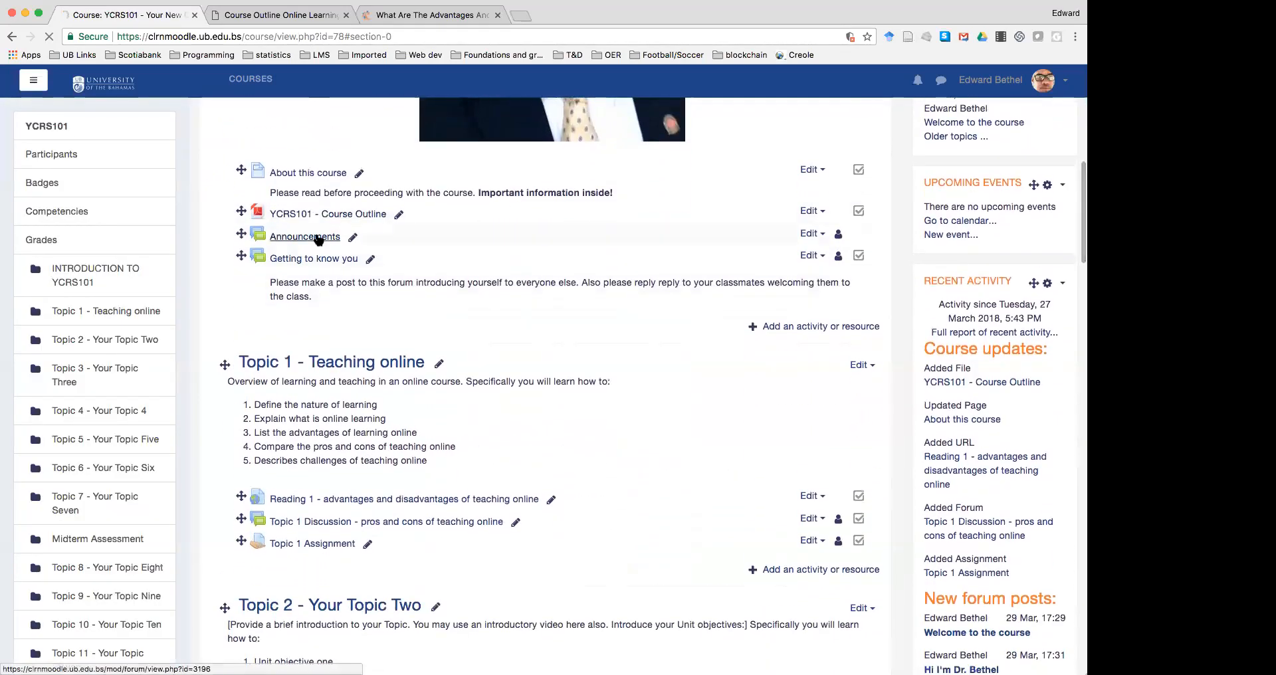
click(12, 36)
click(318, 452)
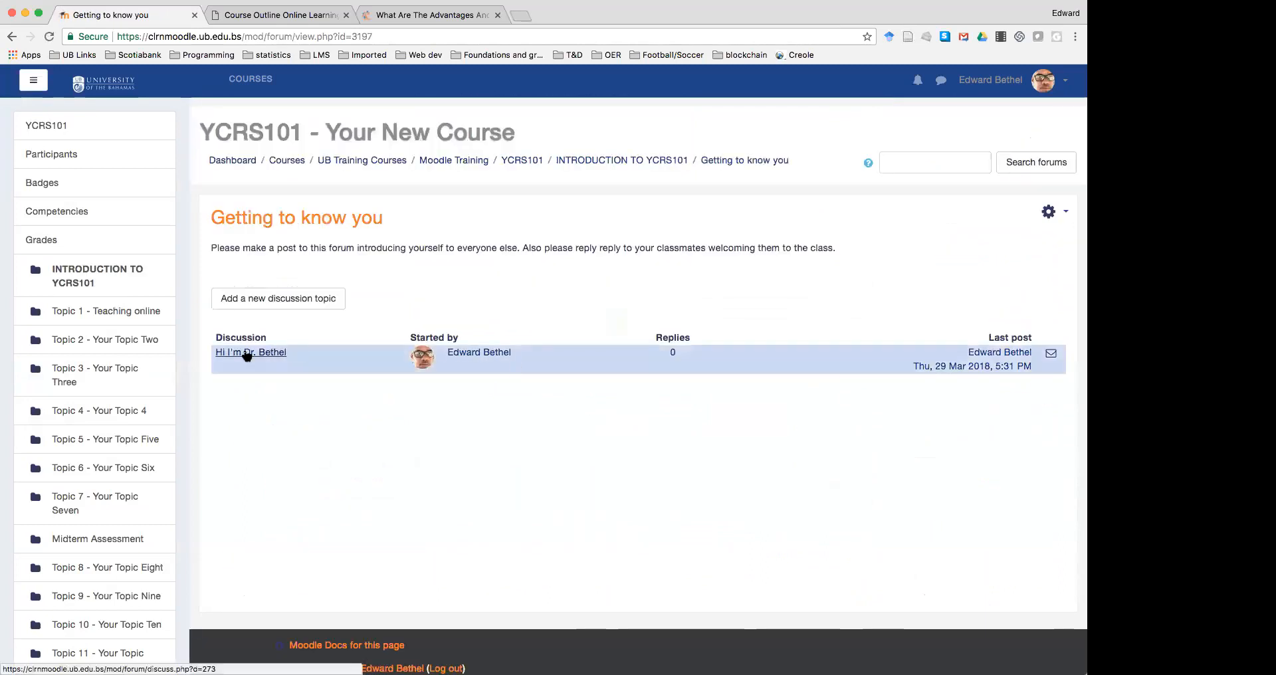
Return via the 'INTRODUCTION TO YCRS101' breadcrumb to review Topic 1's reading, forum and assignment
click(599, 164)
scroll(642, 412, down, 10)
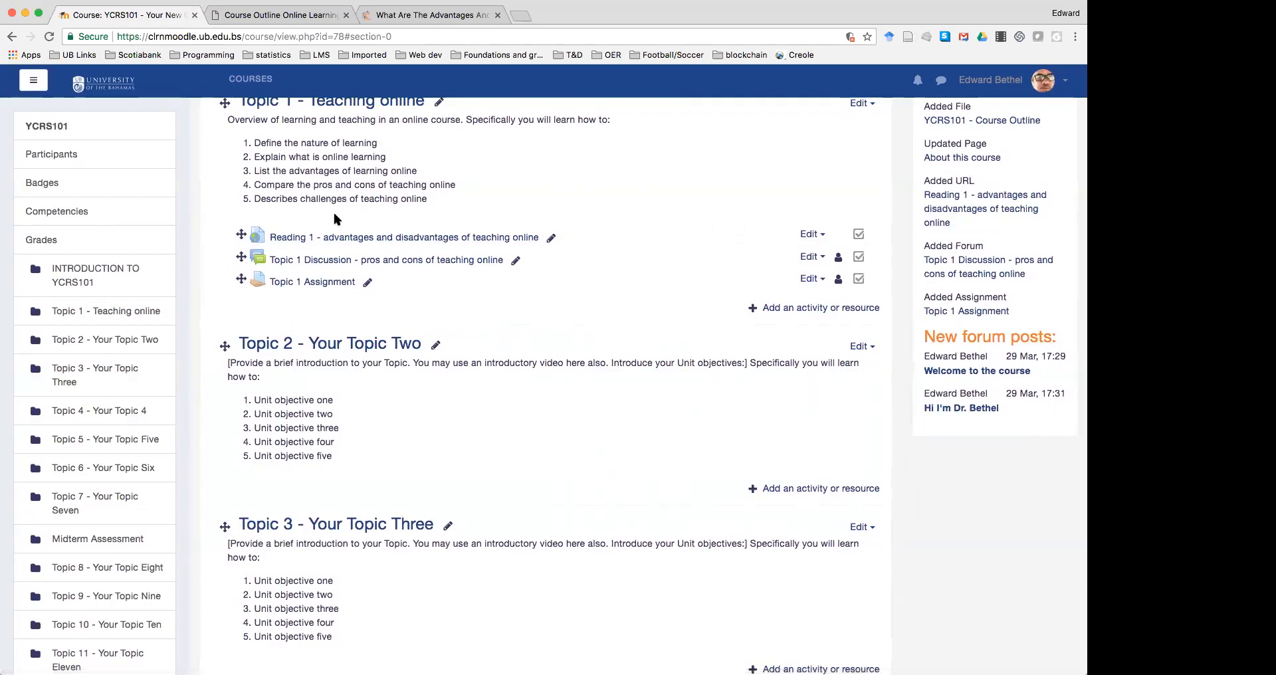
scroll(334, 213, up, 1)
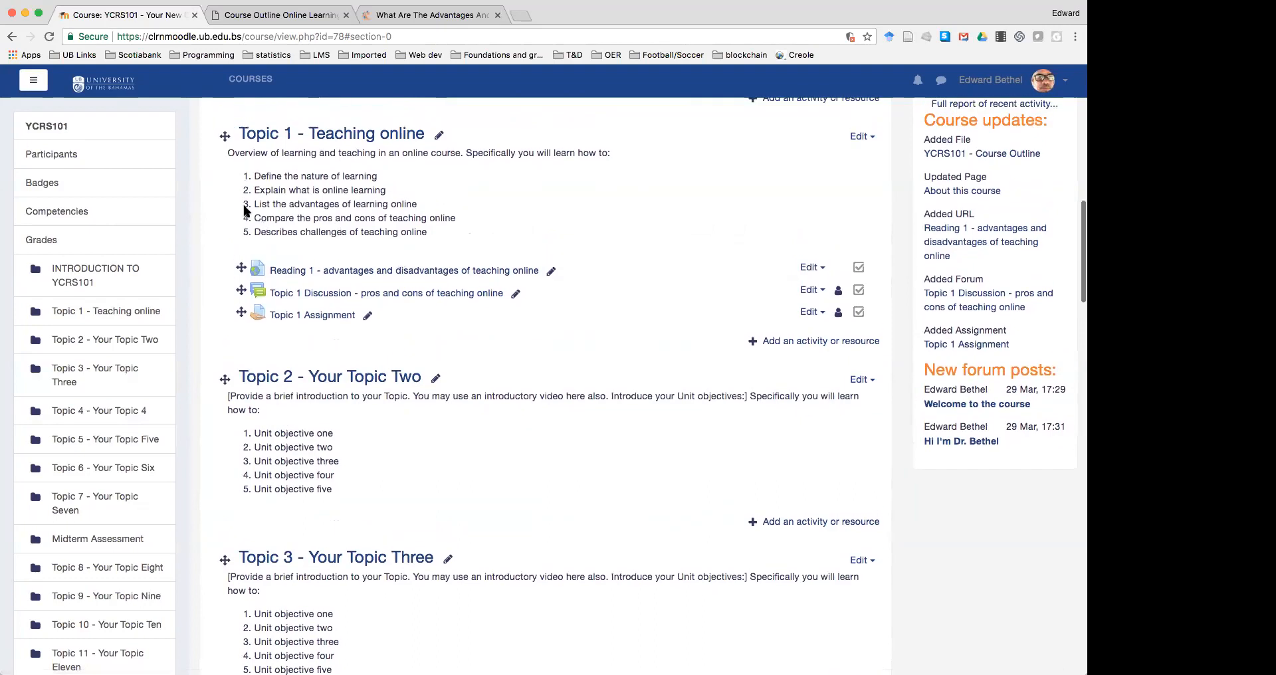